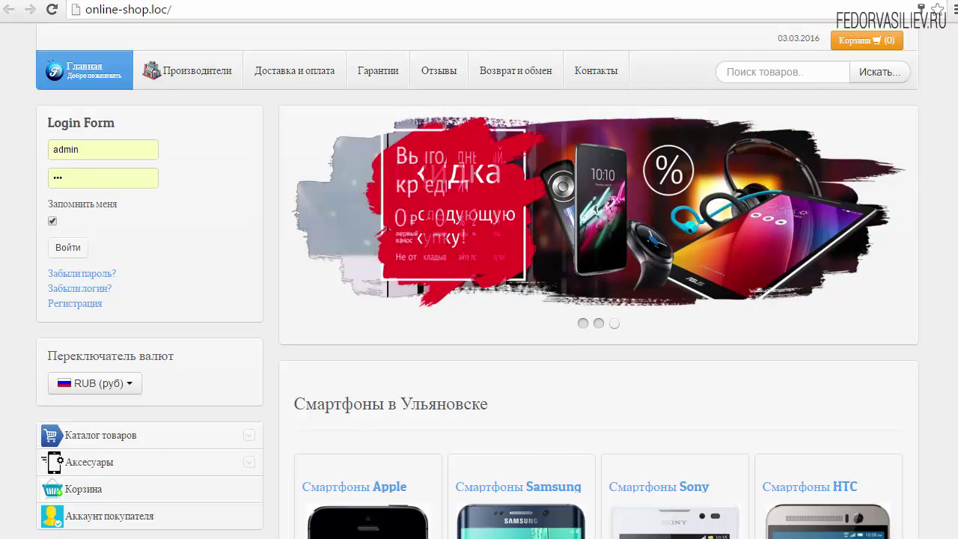
Switch from the shop front page to the Joomla administrator and open the template manager's list of styles
scroll(947, 409, "down", 6)
scroll(948, 410, "up", 6)
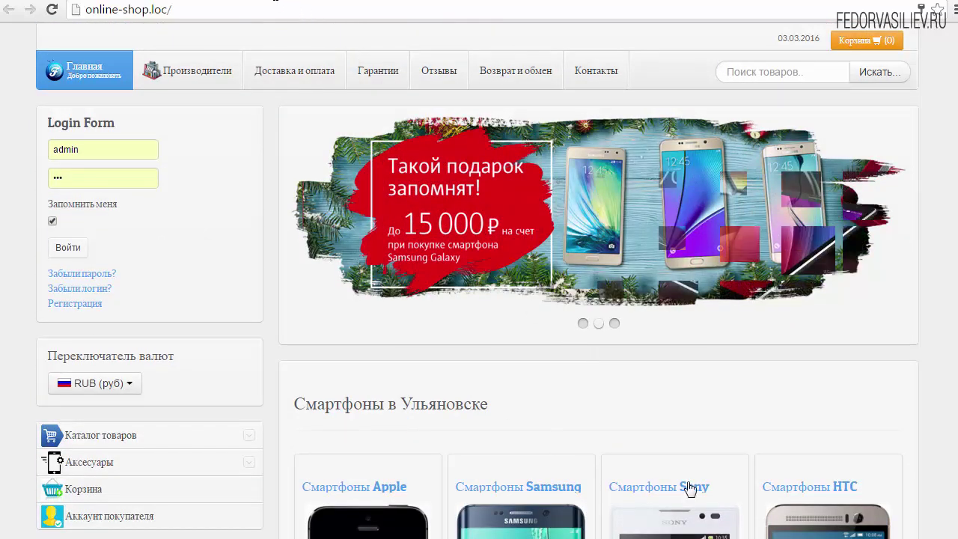
left_click(247, 2)
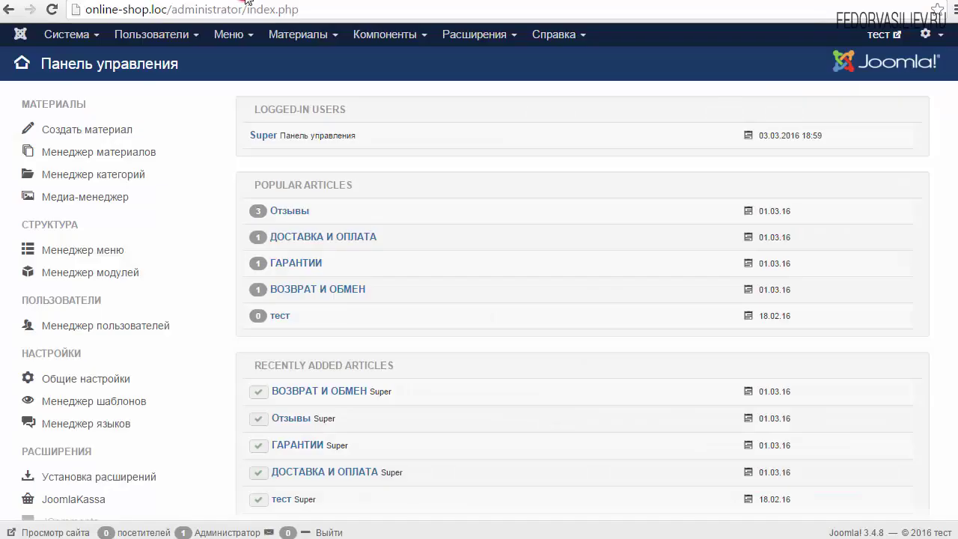
left_click(474, 36)
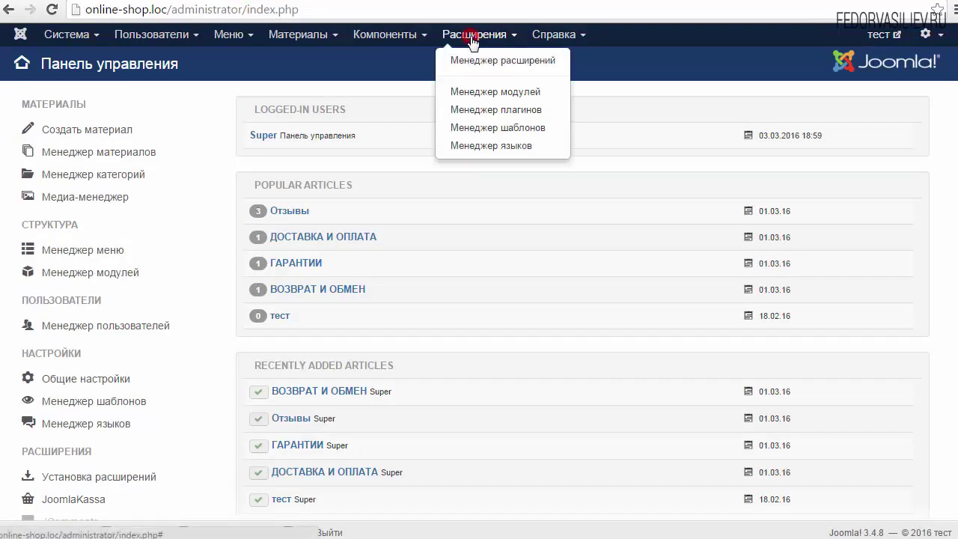
left_click(554, 129)
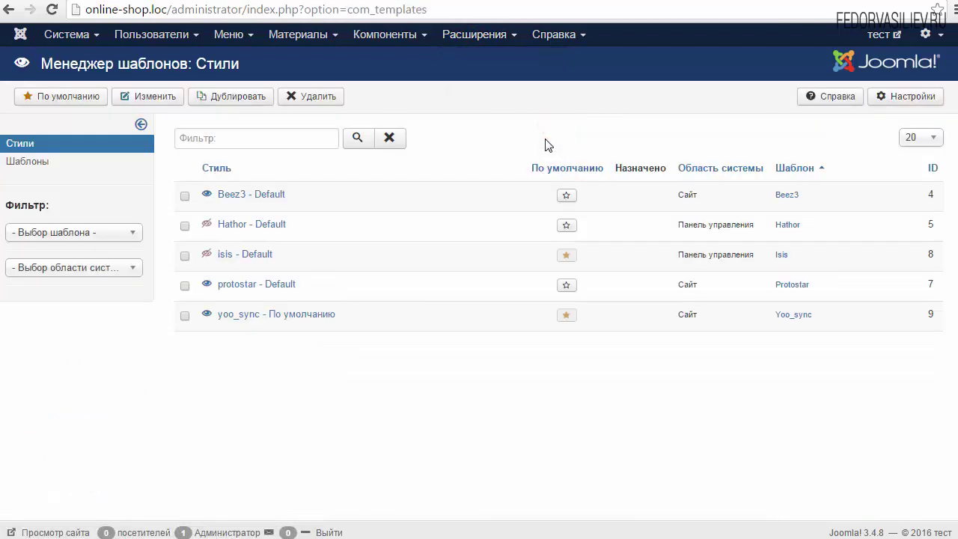
Open the default site style yoo_sync - По умолчанию for editing
left_click_drag(228, 314, 380, 318)
left_click(379, 315)
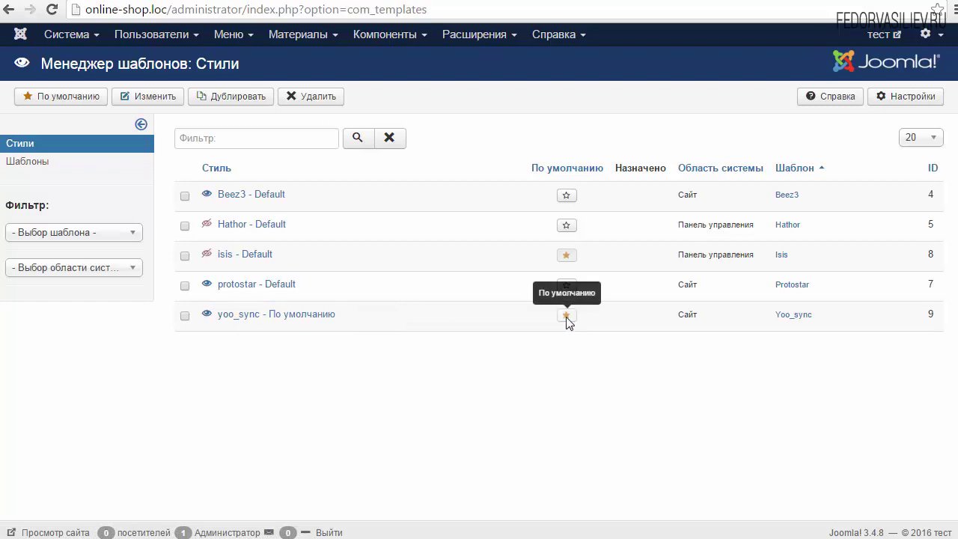
left_click(243, 315)
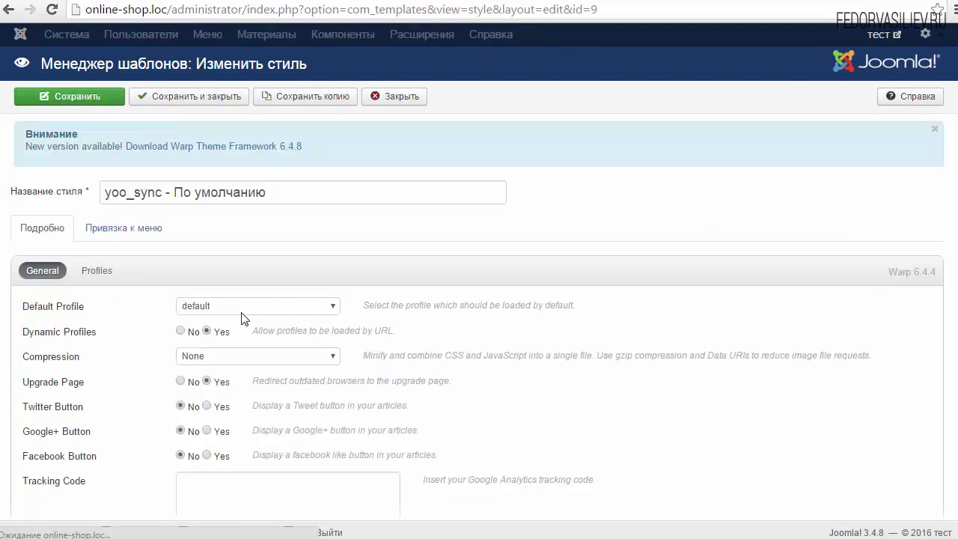
Set the style's Default Profile to red and save the style
scroll(424, 303, "down", 2)
scroll(424, 303, "up", 1)
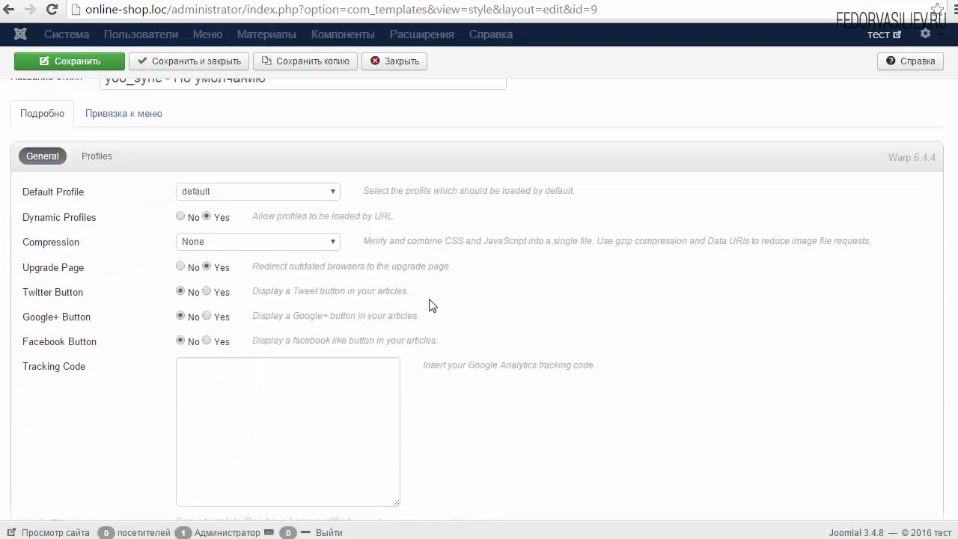
left_click(214, 193)
left_click(218, 195)
left_click(201, 193)
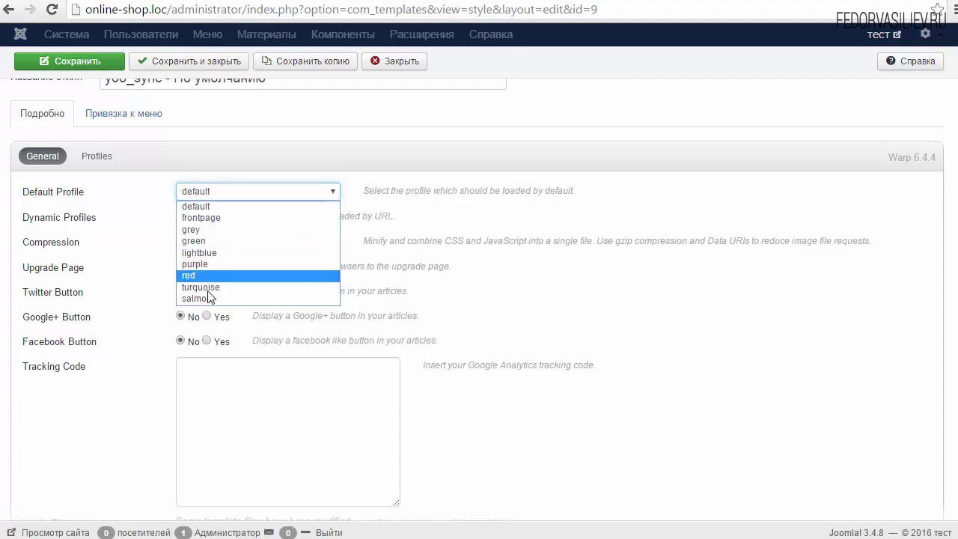
left_click(189, 274)
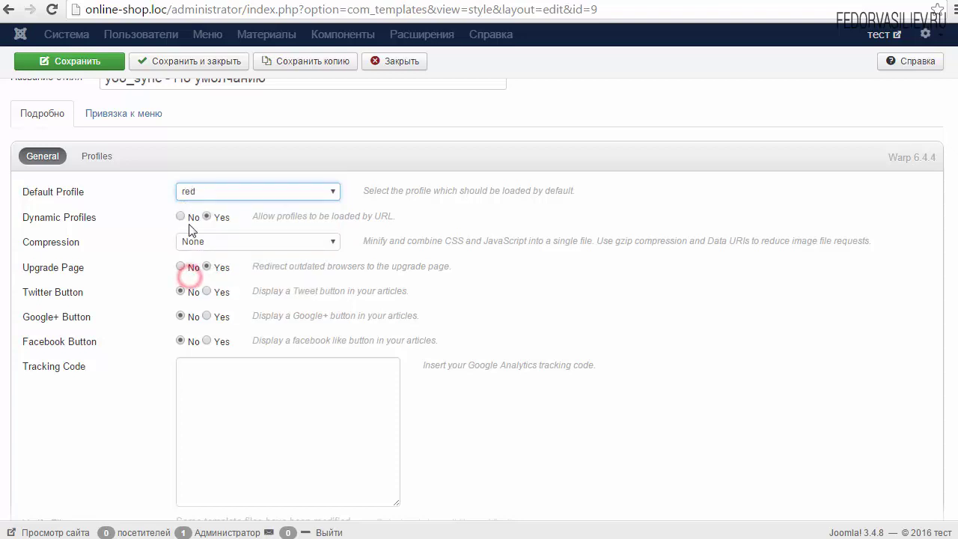
scroll(190, 202, "up", 3)
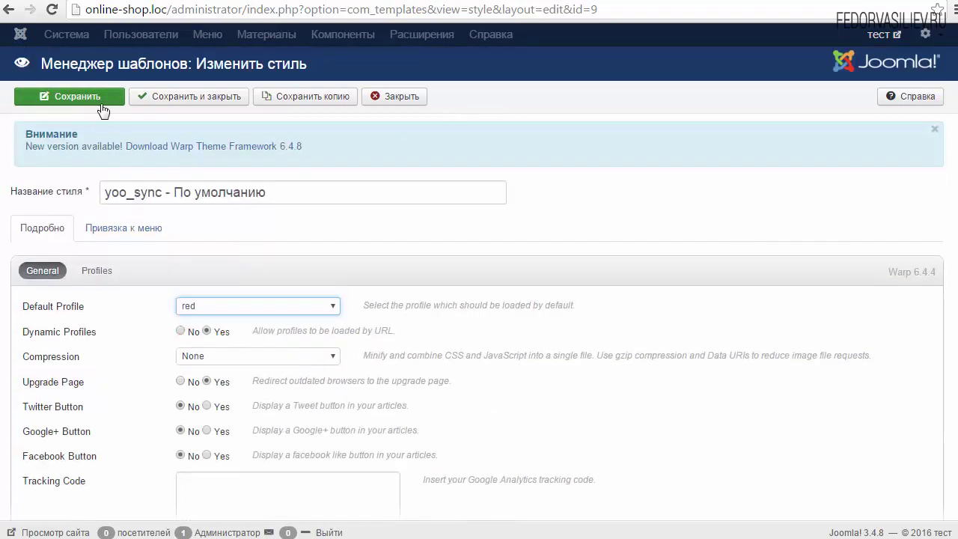
left_click(95, 96)
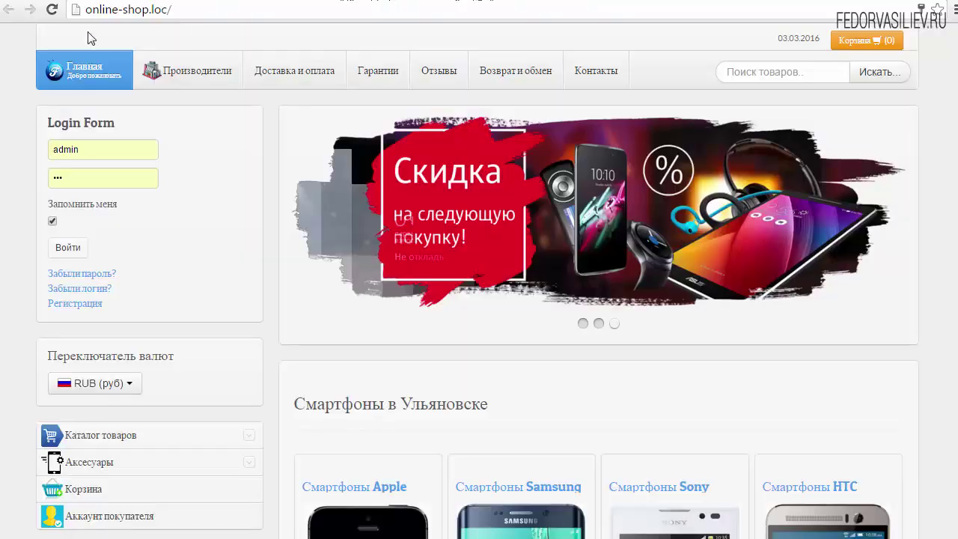
Reload the shop front page and examine the colours of the main menu and login form links
left_click(52, 9)
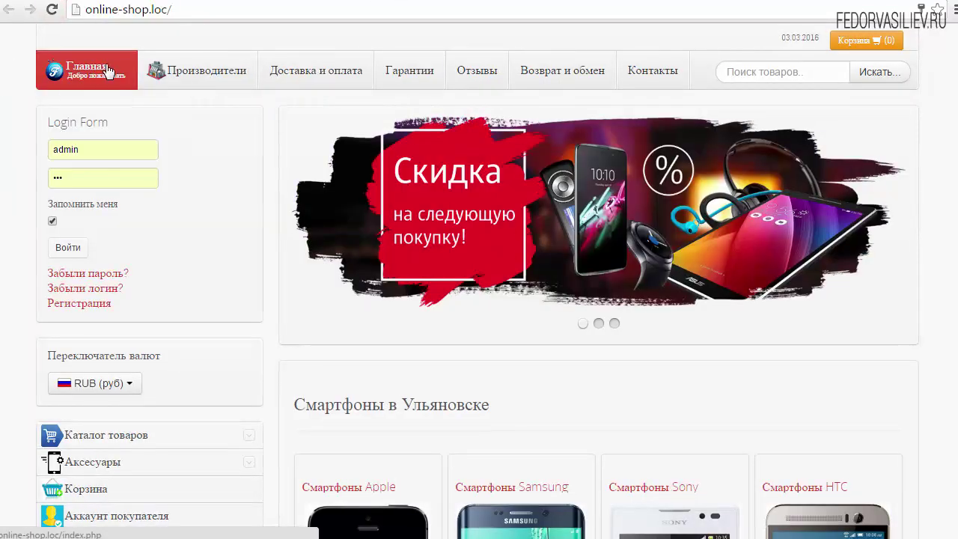
scroll(202, 242, "down", 8)
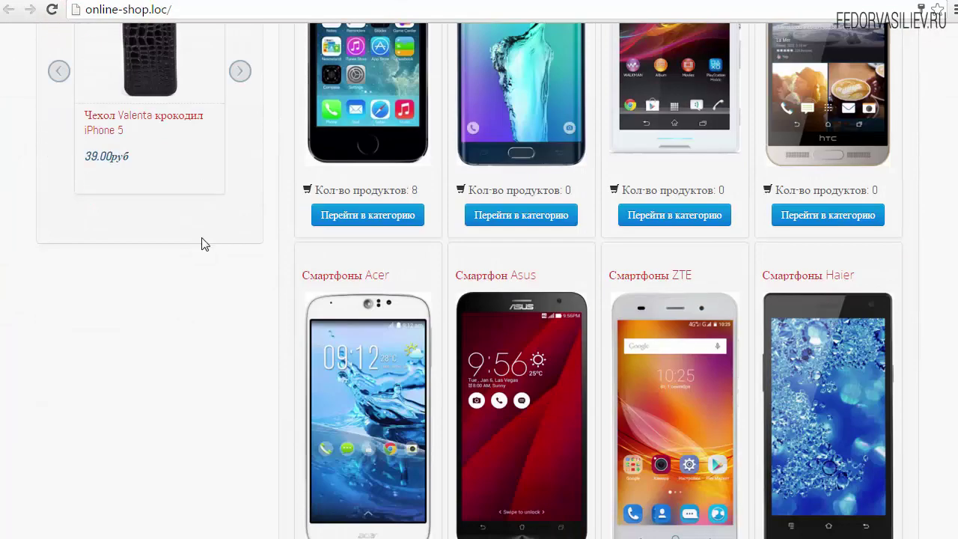
scroll(204, 244, "up", 6)
scroll(204, 243, "up", 2)
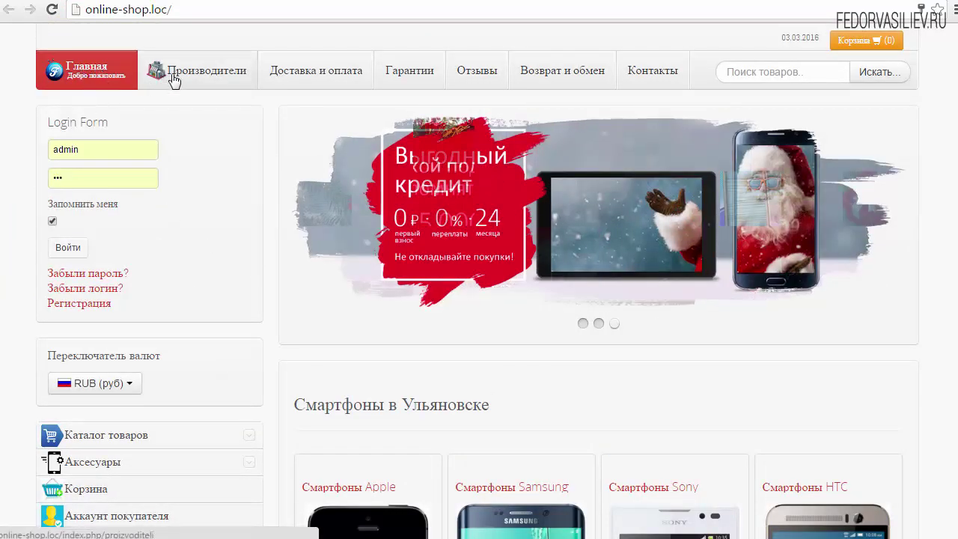
left_click_drag(146, 268, 64, 273)
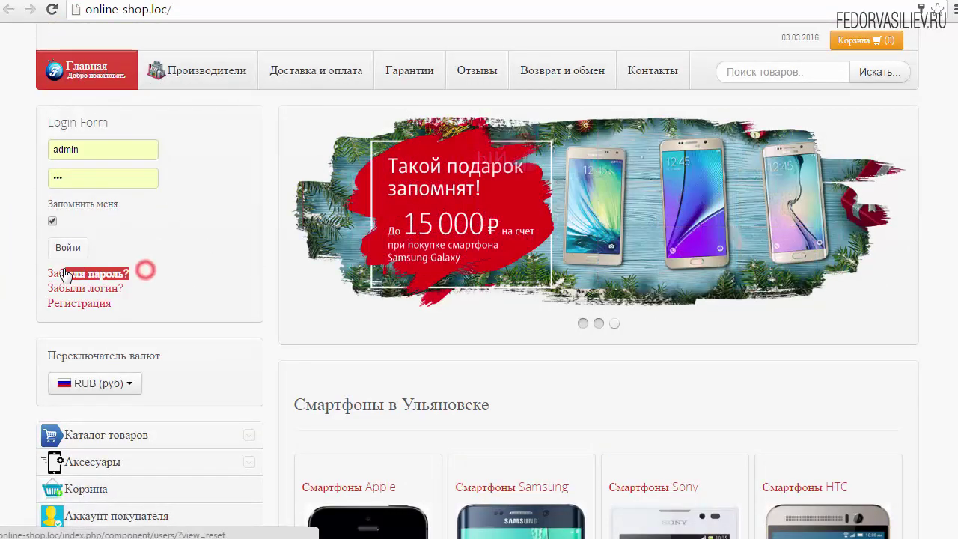
left_click(188, 279)
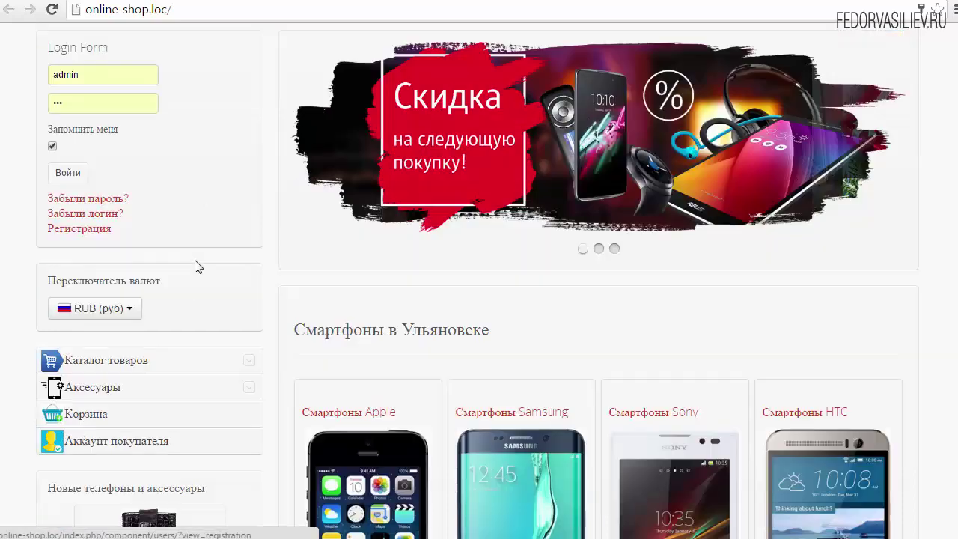
Examine the link colours and fonts of the smartphone category blocks and side modules on the shop front page
scroll(262, 307, "down", 2)
scroll(488, 336, "down", 5)
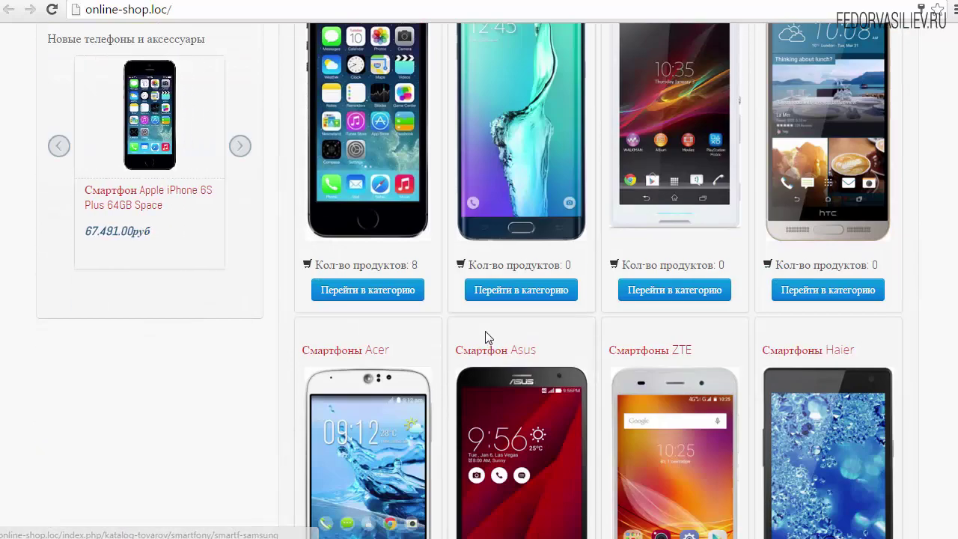
scroll(315, 308, "down", 3)
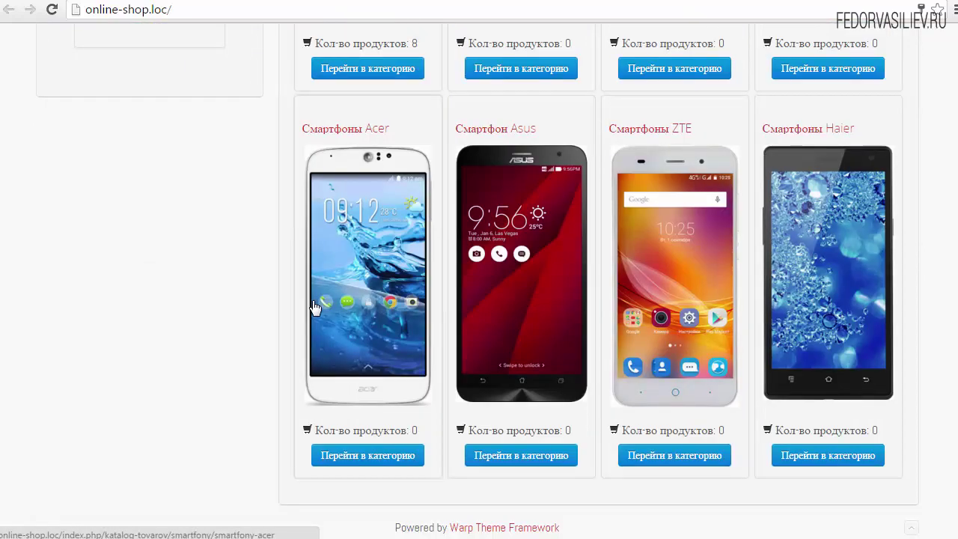
scroll(316, 306, "up", 10)
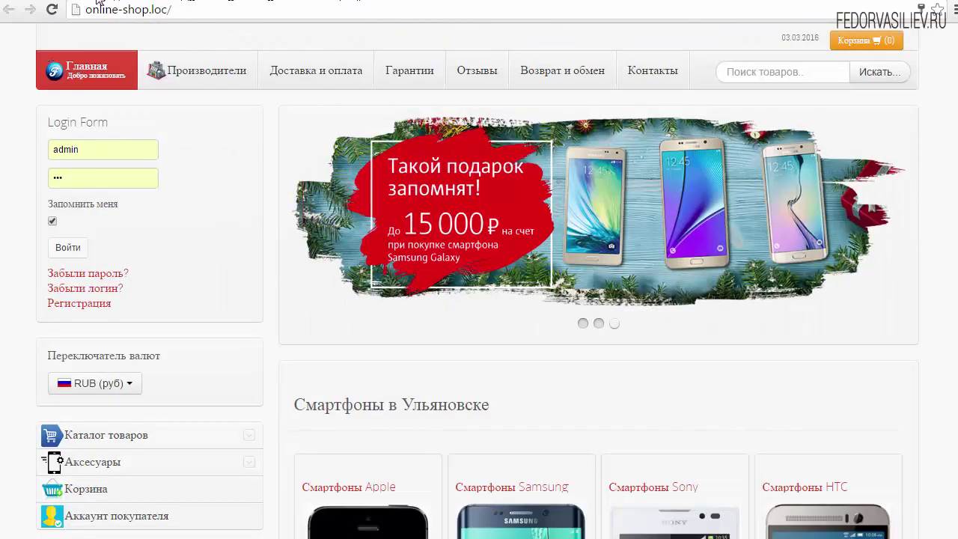
scroll(218, 235, "down", 2)
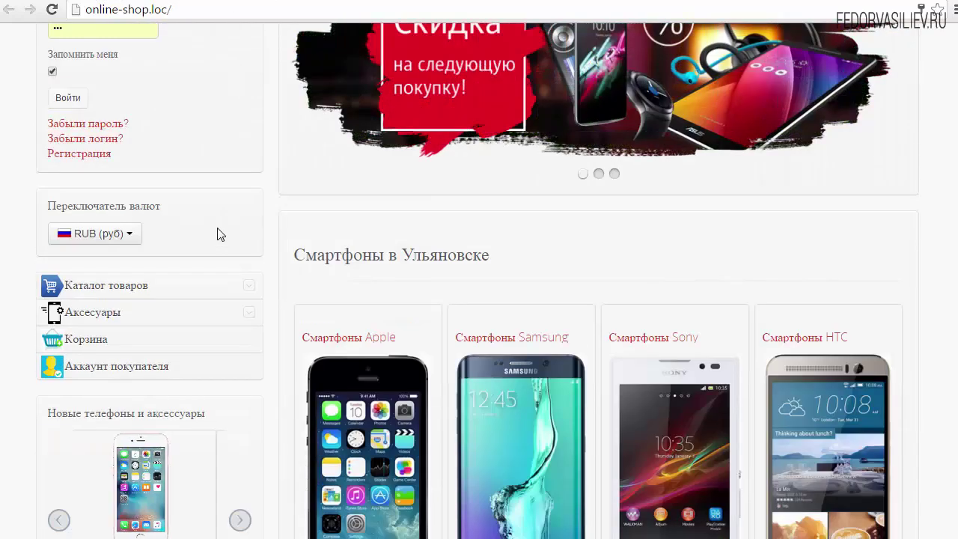
scroll(220, 233, "up", 1)
scroll(225, 247, "down", 3)
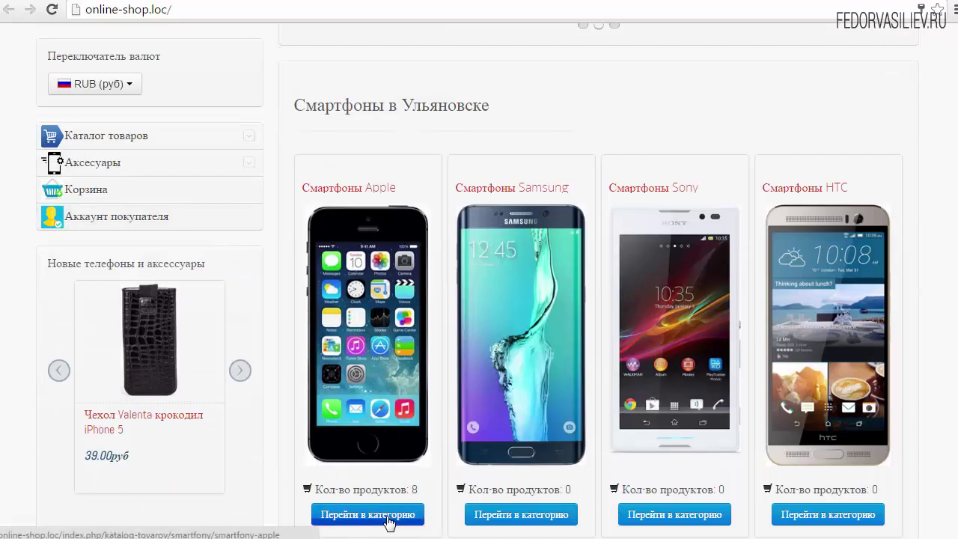
scroll(388, 523, "down", 2)
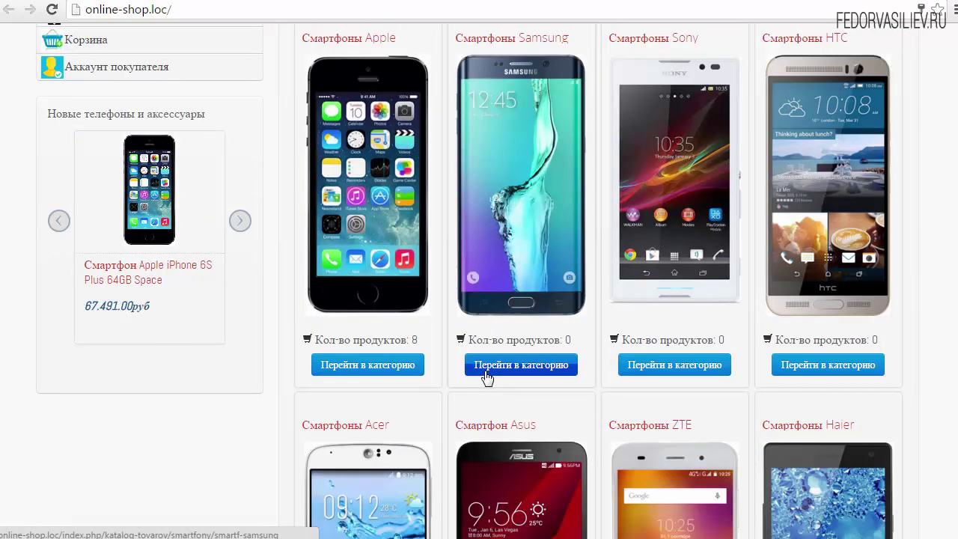
scroll(487, 378, "up", 4)
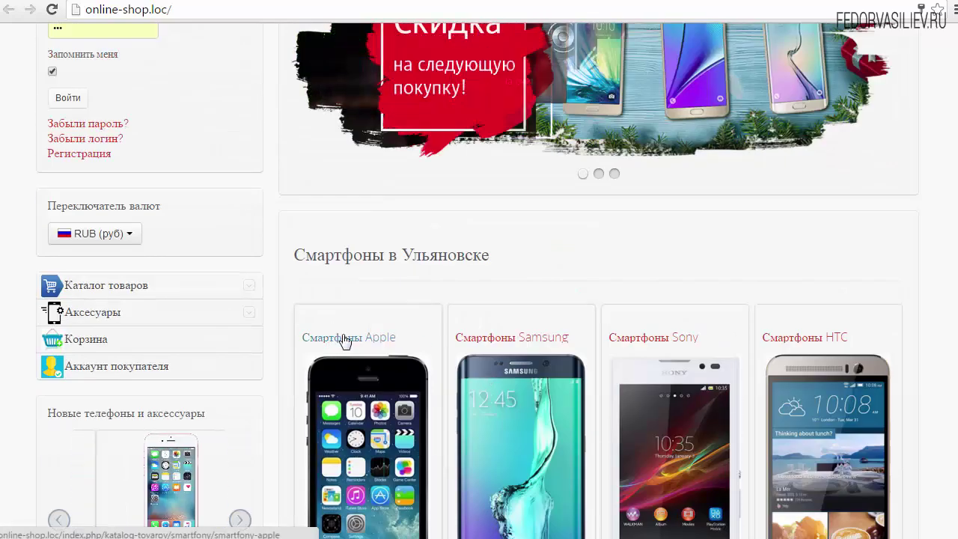
scroll(497, 337, "down", 4)
scroll(496, 432, "up", 4)
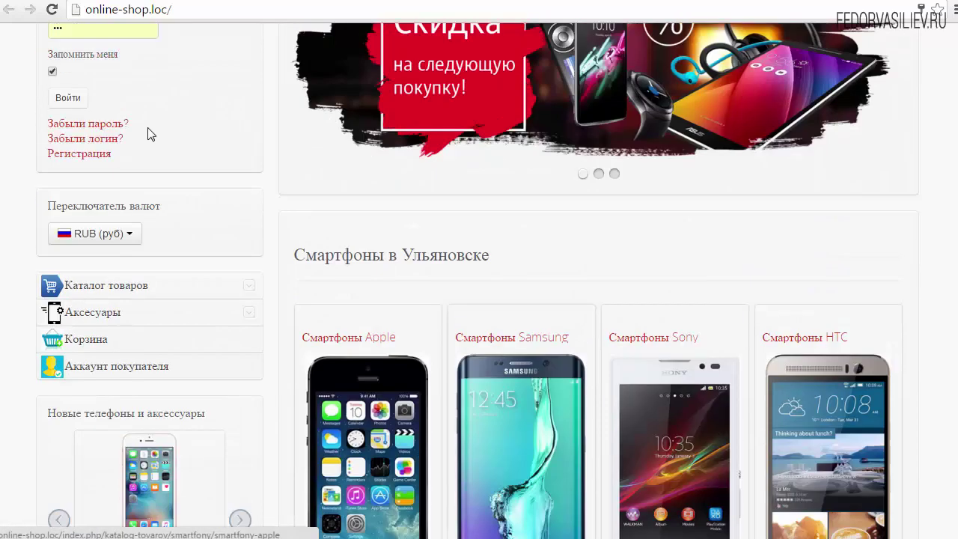
scroll(148, 133, "up", 2)
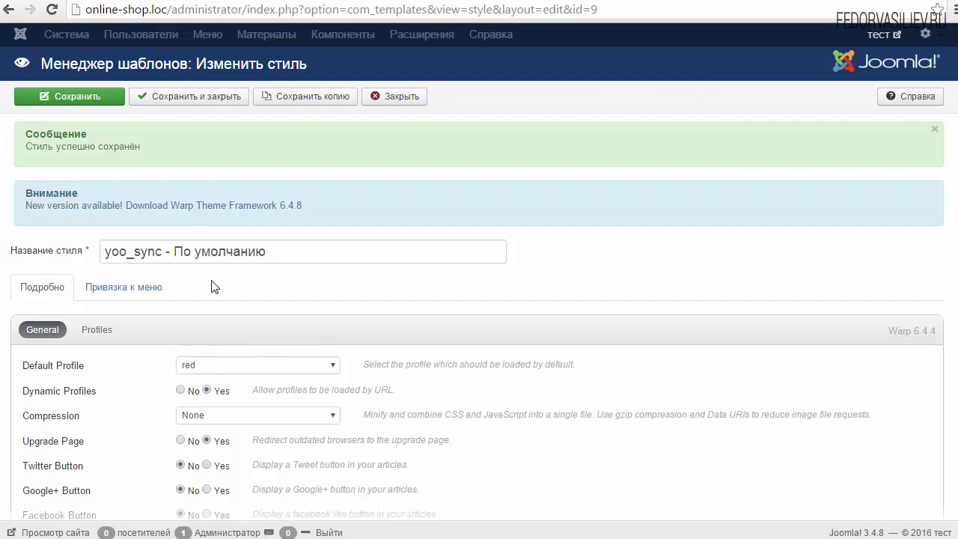
Return to the yoo_sync style settings, set the Default Profile to default and save the style
scroll(224, 186, "down", 3)
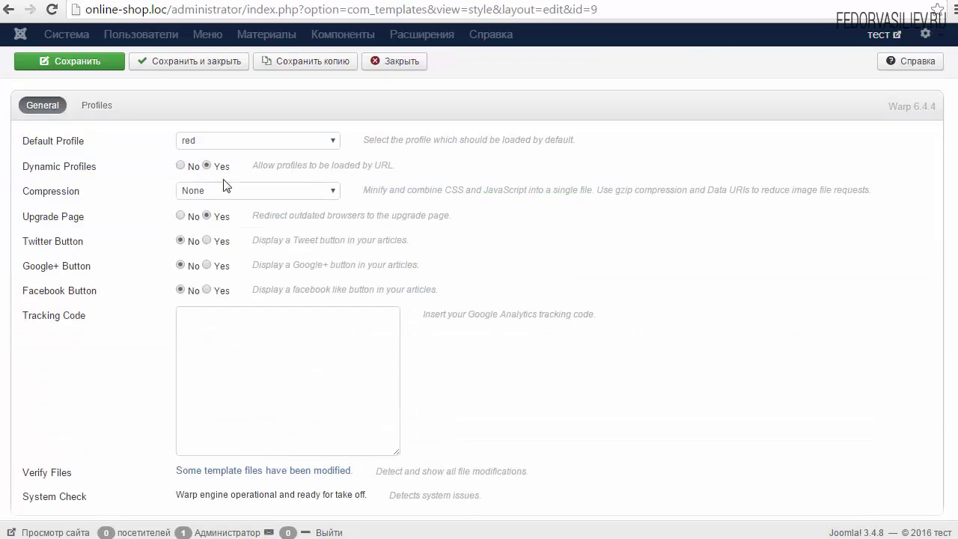
left_click(228, 139)
left_click(226, 153)
left_click(79, 68)
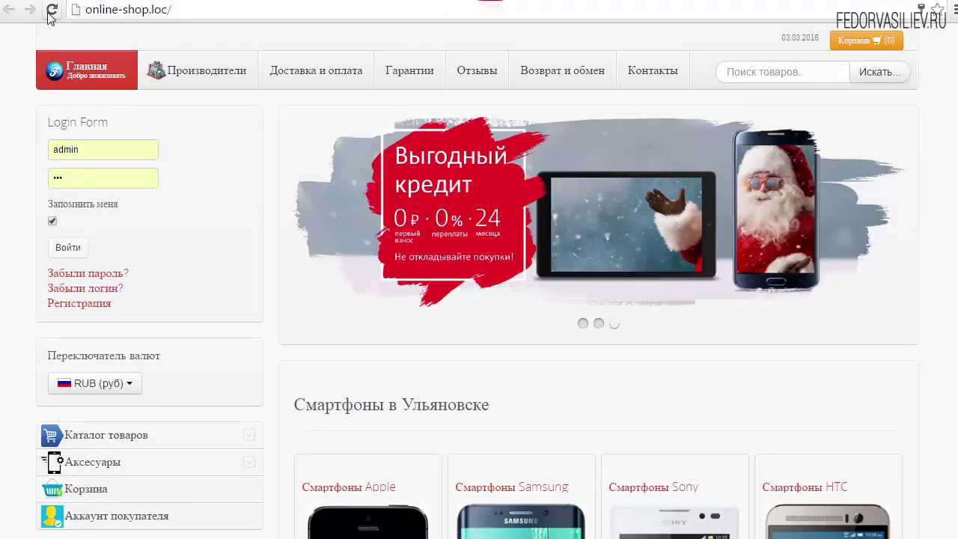
Reload the shop front page and check the appearance of its menu, links and category headings
left_click(50, 10)
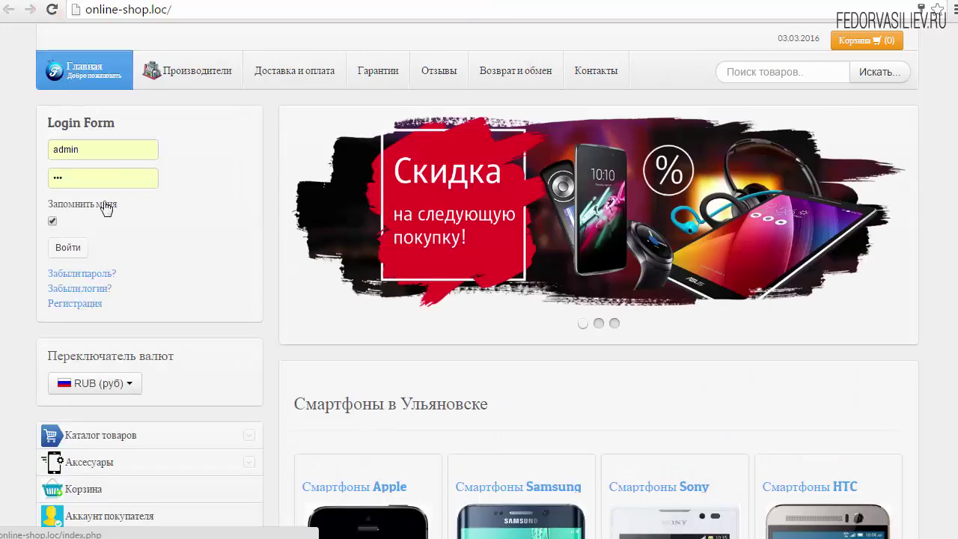
scroll(133, 257, "down", 6)
scroll(310, 376, "up", 5)
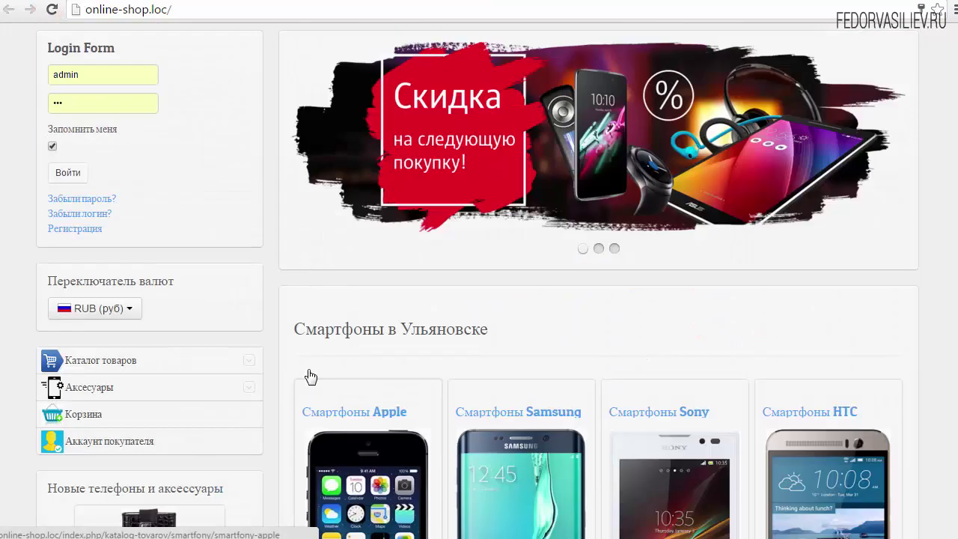
left_click_drag(421, 419, 328, 391)
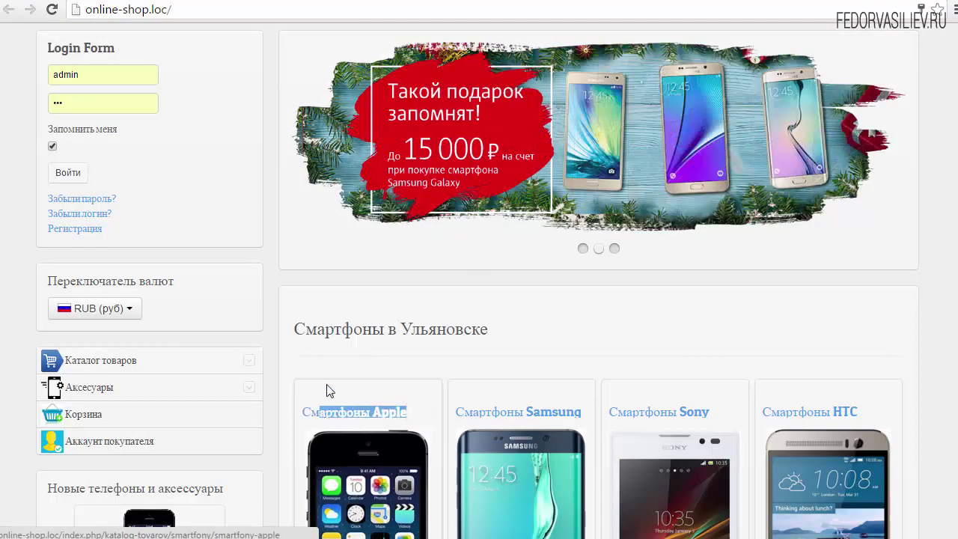
left_click(318, 386)
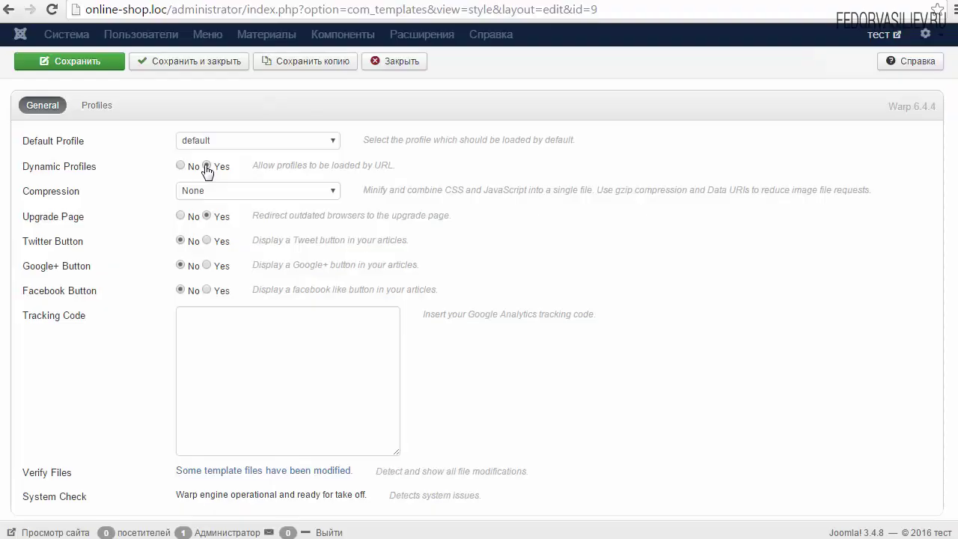
Back in the style settings, try Dynamic Profiles on No and set it back to Yes
left_click(211, 141)
left_click(149, 142)
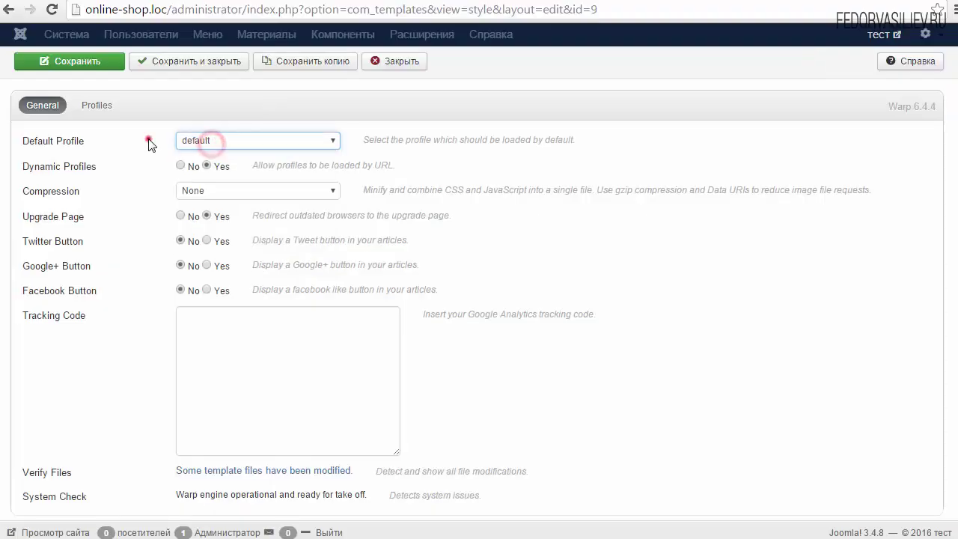
left_click_drag(109, 167, 25, 166)
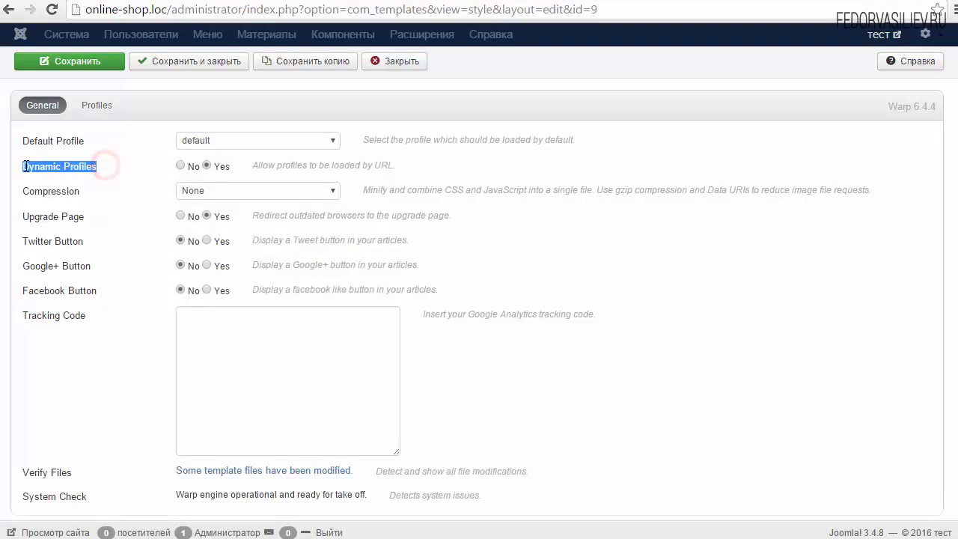
left_click(244, 173)
left_click(181, 166)
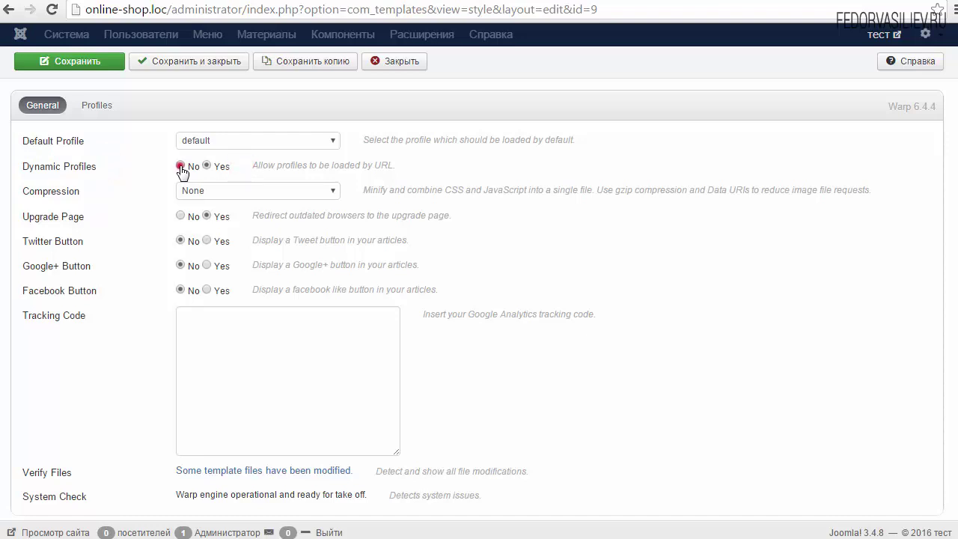
left_click(208, 167)
Review the Compression setting's description and its minify, Data URIs and Gzip options, and select None
double_click(85, 191)
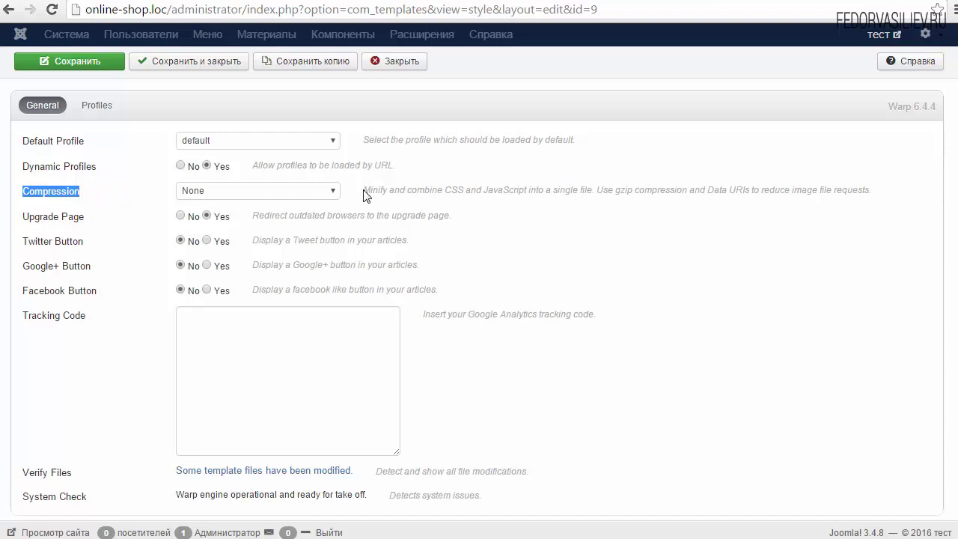
left_click_drag(365, 191, 874, 190)
left_click(824, 185)
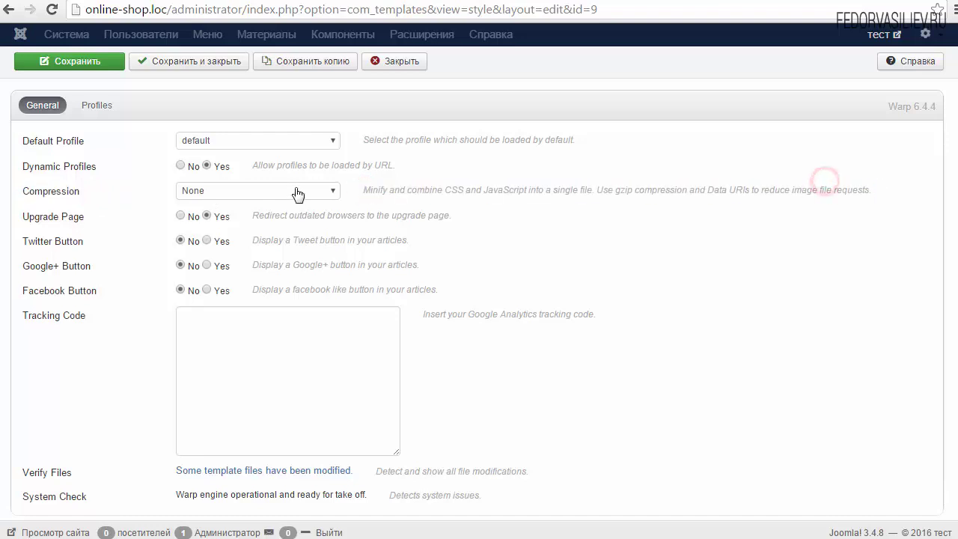
left_click(330, 192)
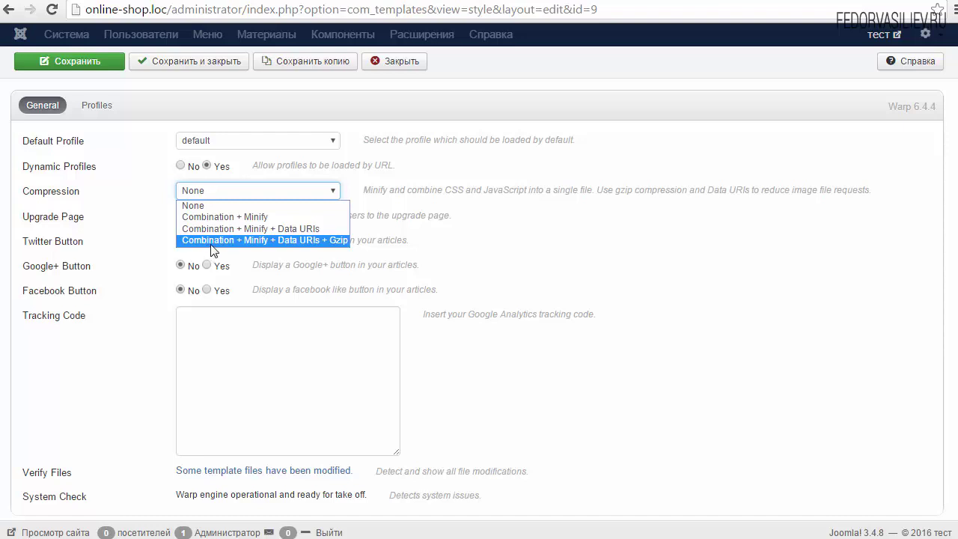
left_click(385, 195)
left_click(334, 192)
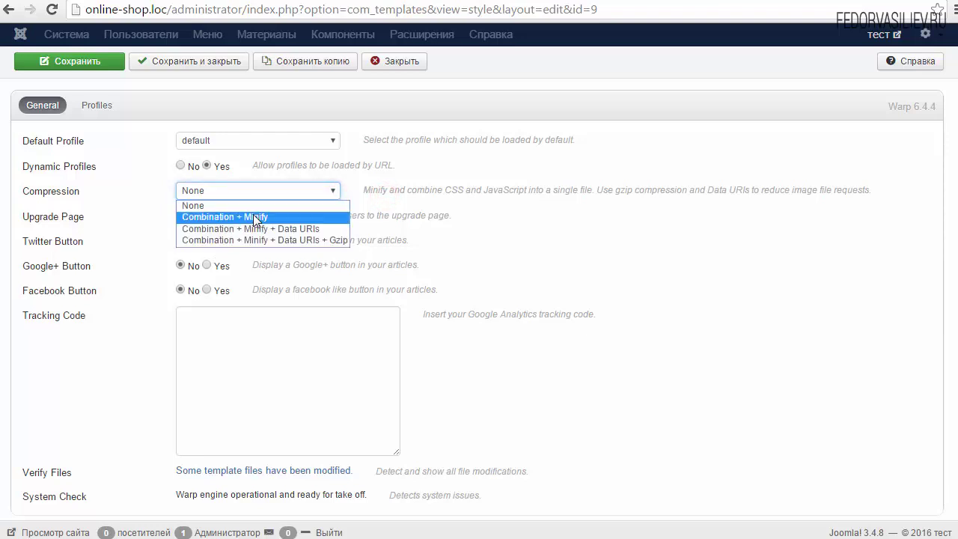
left_click(388, 204)
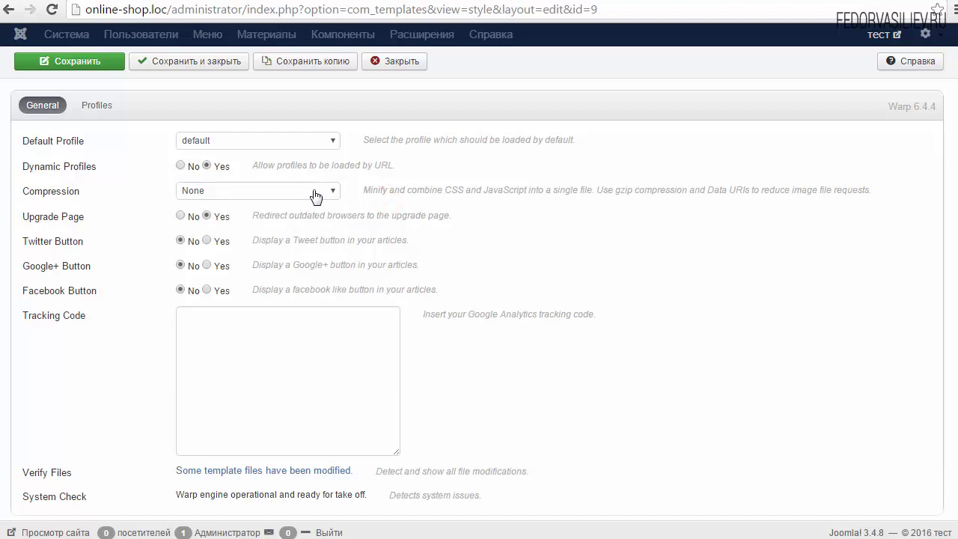
left_click(322, 193)
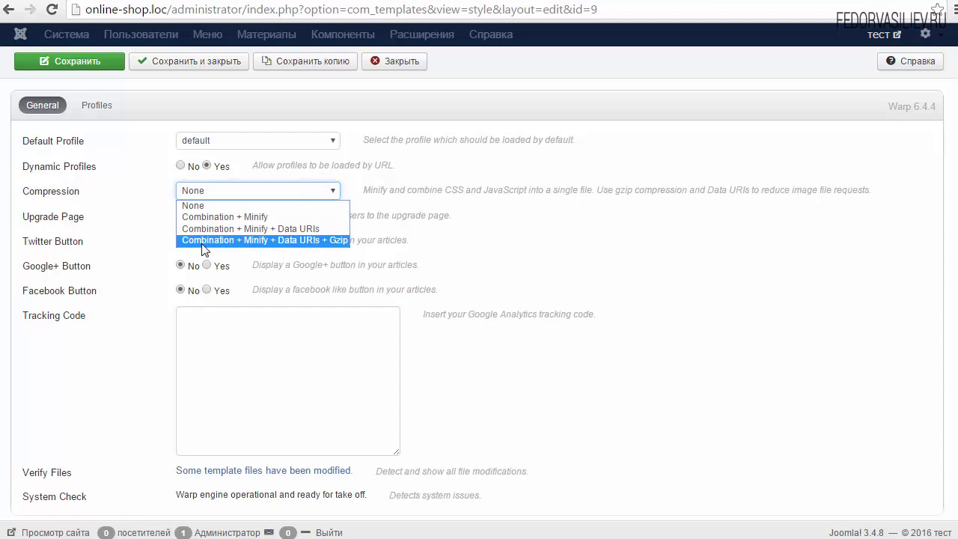
left_click(203, 205)
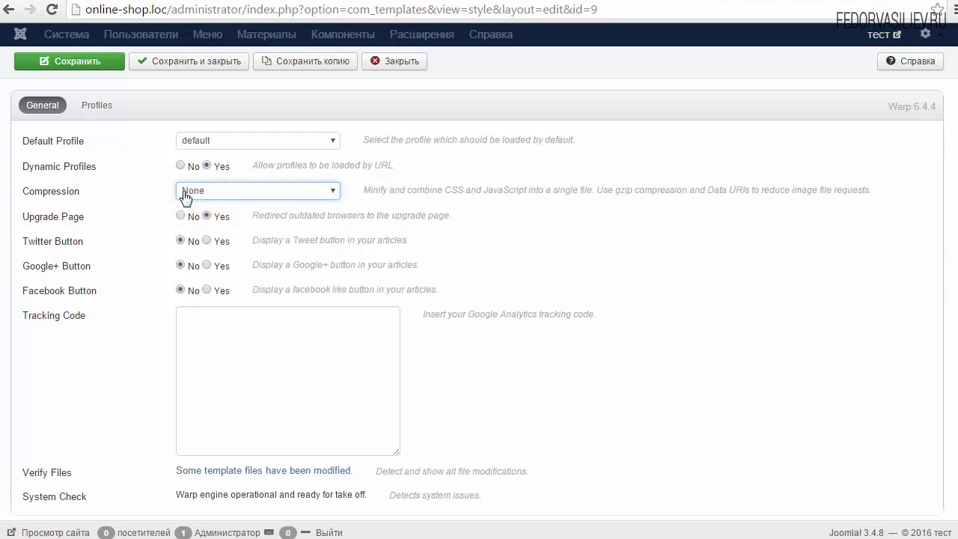
left_click(193, 191)
left_click(193, 205)
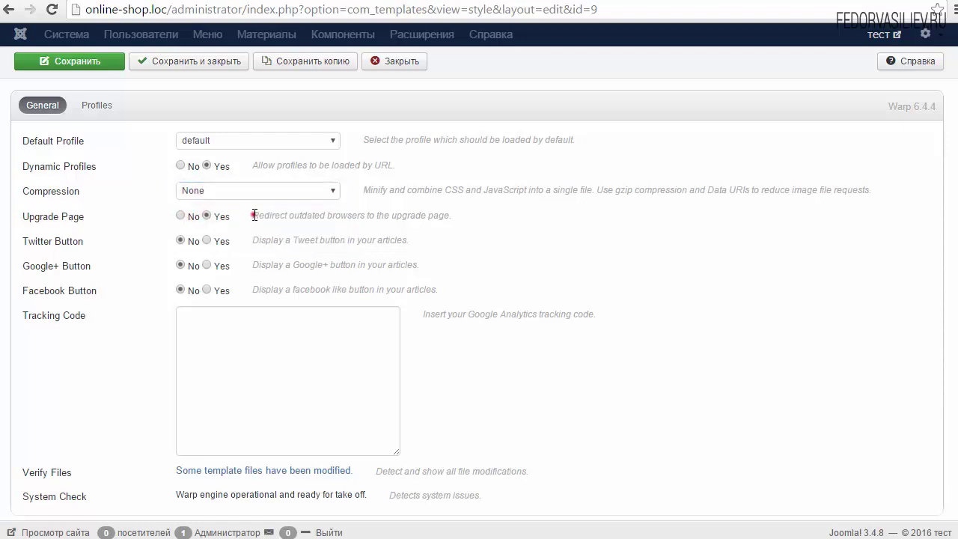
Read the Upgrade Page description about redirecting outdated browsers and select Yes for it
left_click_drag(254, 214, 472, 219)
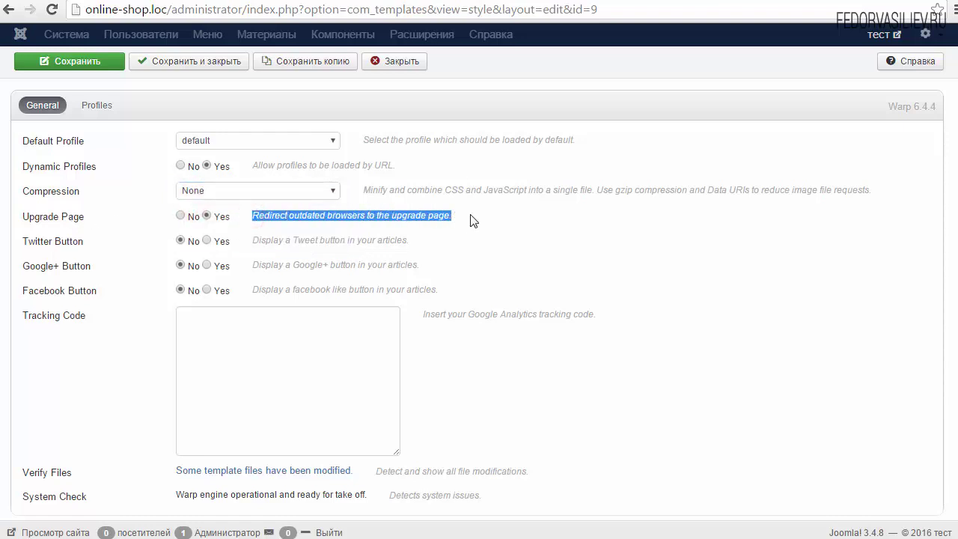
mouse_move(255, 215)
left_mouse_down()
mouse_move(460, 216)
mouse_move(254, 217)
left_mouse_up()
left_click(428, 215)
left_click(256, 213)
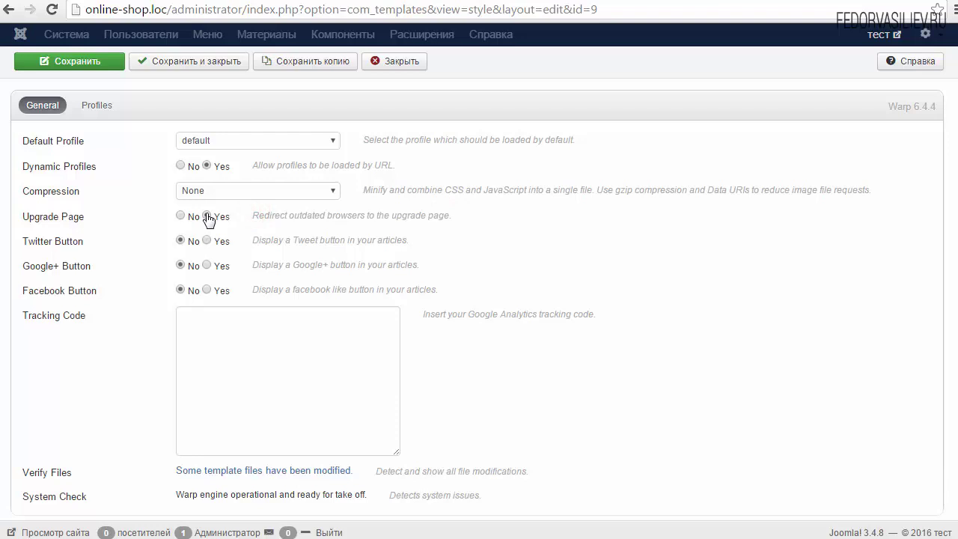
left_click(207, 216)
Try the social buttons for articles on Yes and set Twitter, Google+ and Facebook back to No
left_click_drag(93, 244, 52, 242)
left_click(69, 242)
left_click_drag(92, 265, 44, 266)
left_click_drag(104, 291, 54, 292)
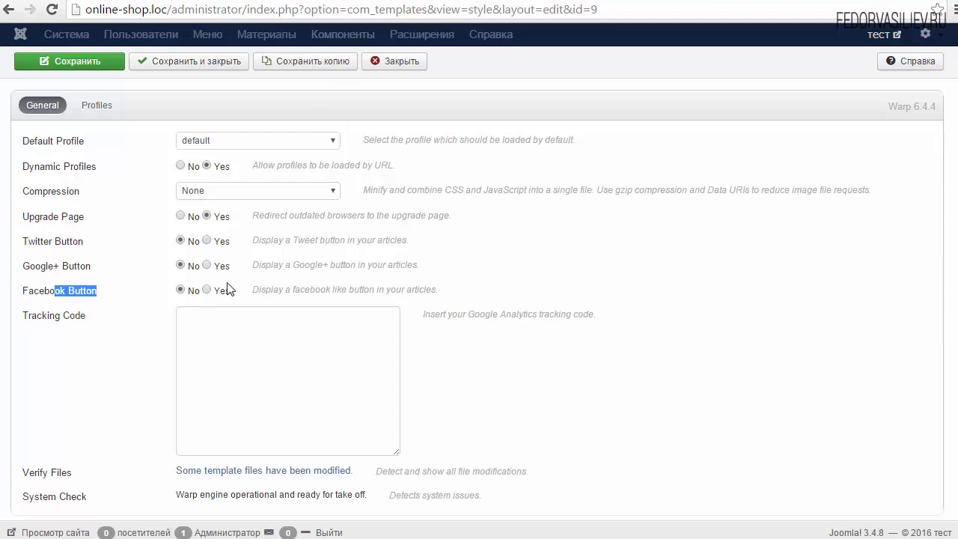
left_click(76, 293)
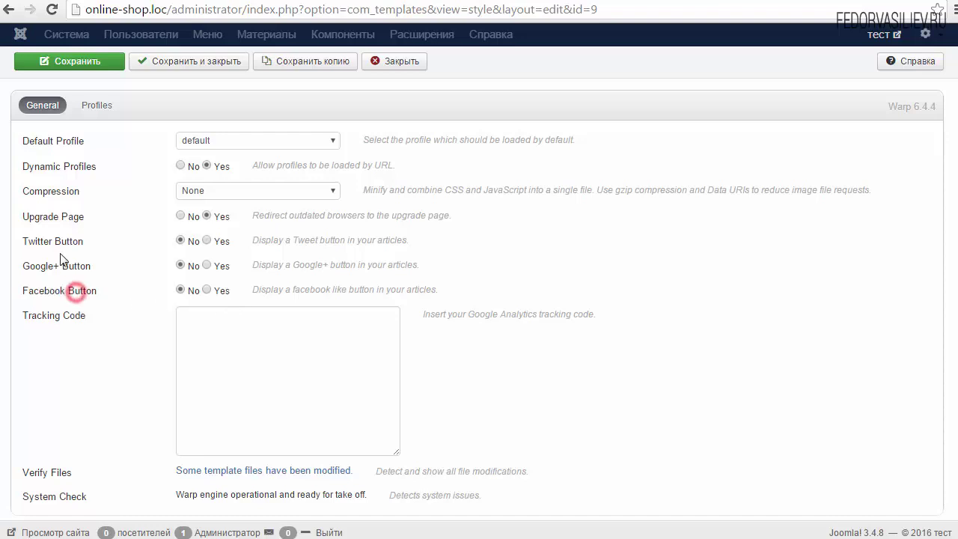
left_click(207, 291)
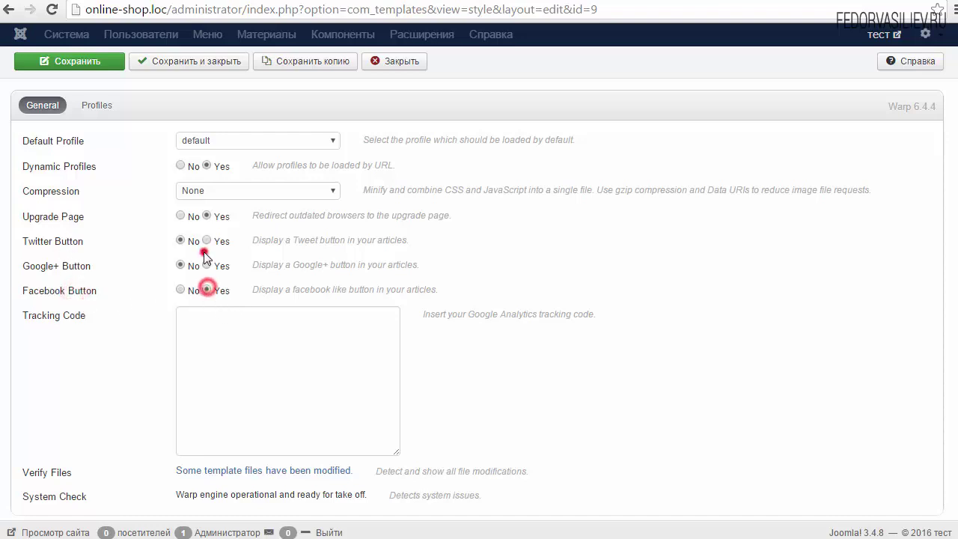
left_click(206, 265)
left_click(180, 242)
left_click(181, 265)
left_click(180, 290)
Examine the Tracking Code field and its hint about inserting Google Analytics code
scroll(177, 302, "down", 1)
left_click(236, 344)
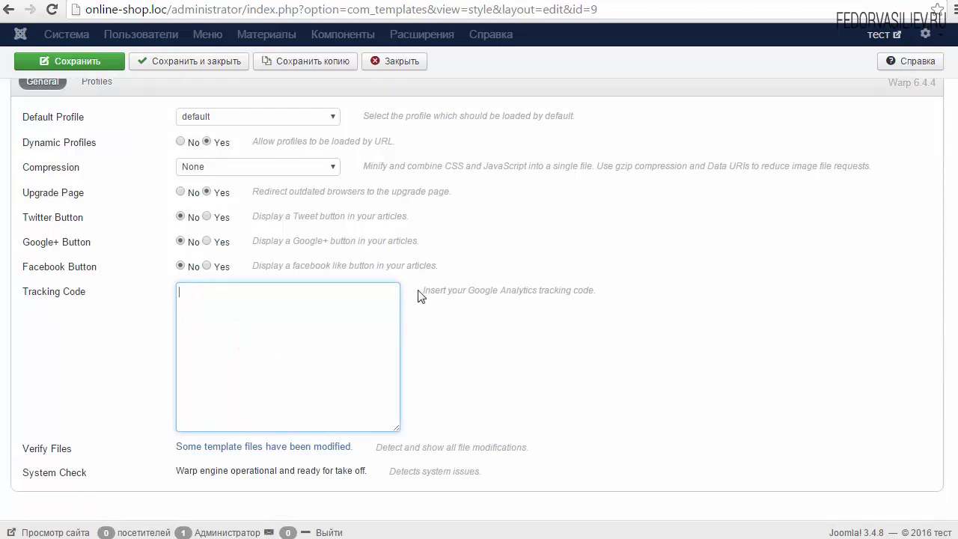
left_click_drag(421, 289, 603, 293)
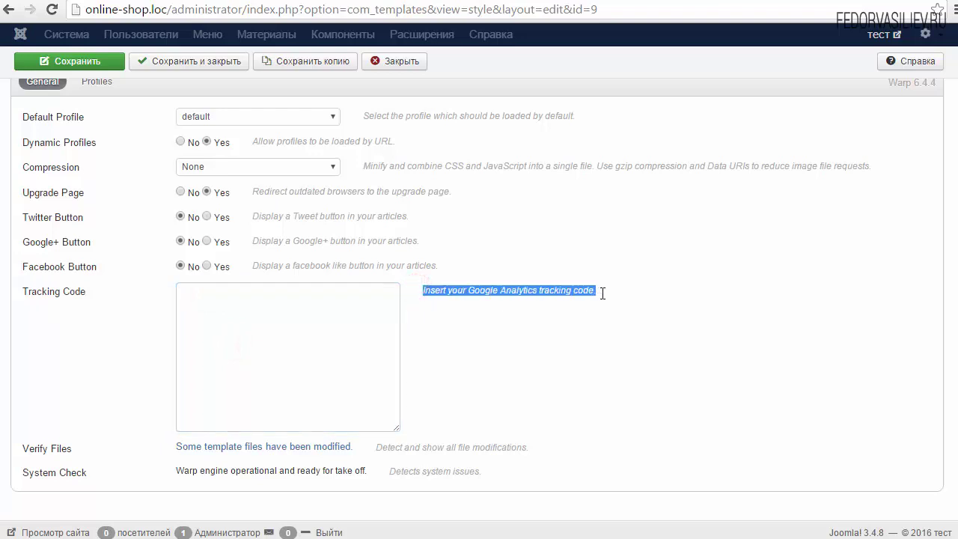
left_click(574, 294)
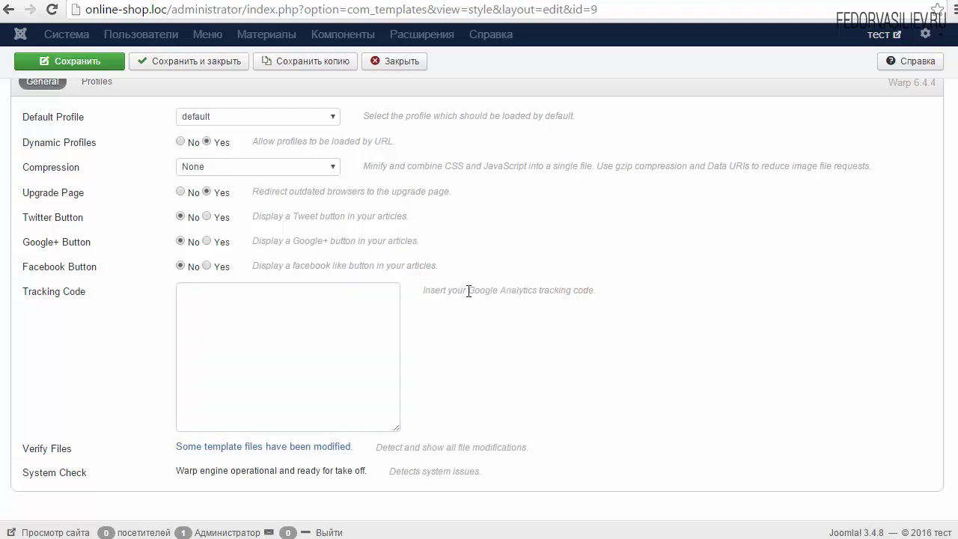
left_click_drag(468, 291, 548, 286)
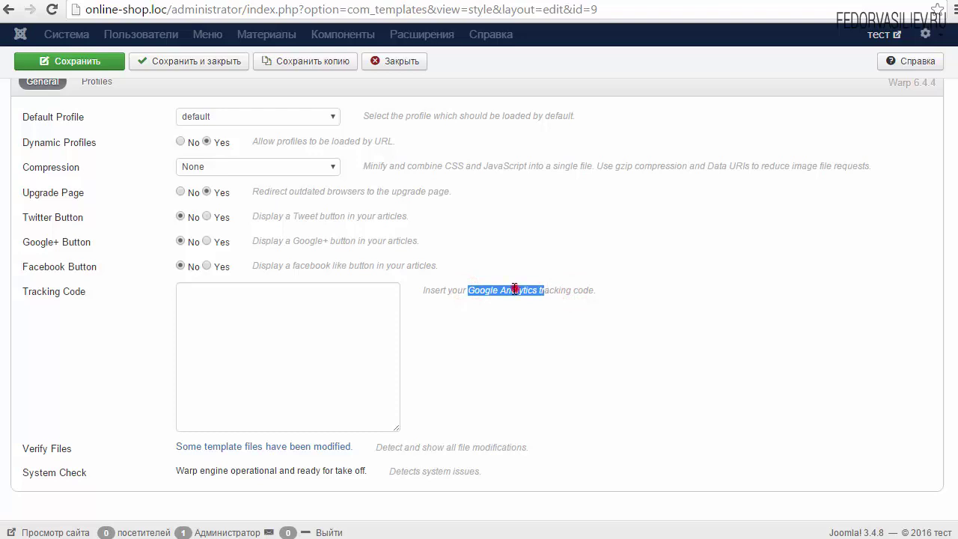
left_click(514, 289)
left_click_drag(423, 293, 596, 291)
left_click(526, 300)
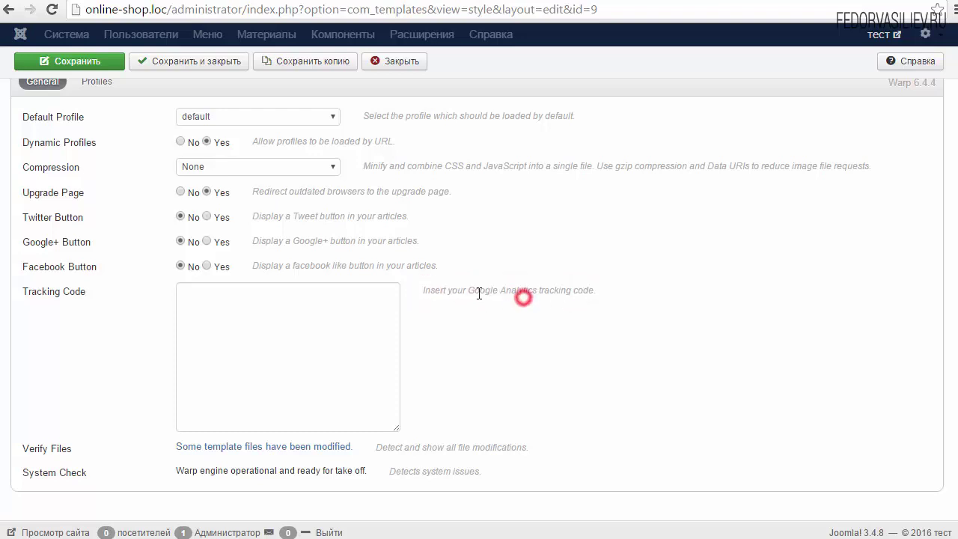
left_click(240, 309)
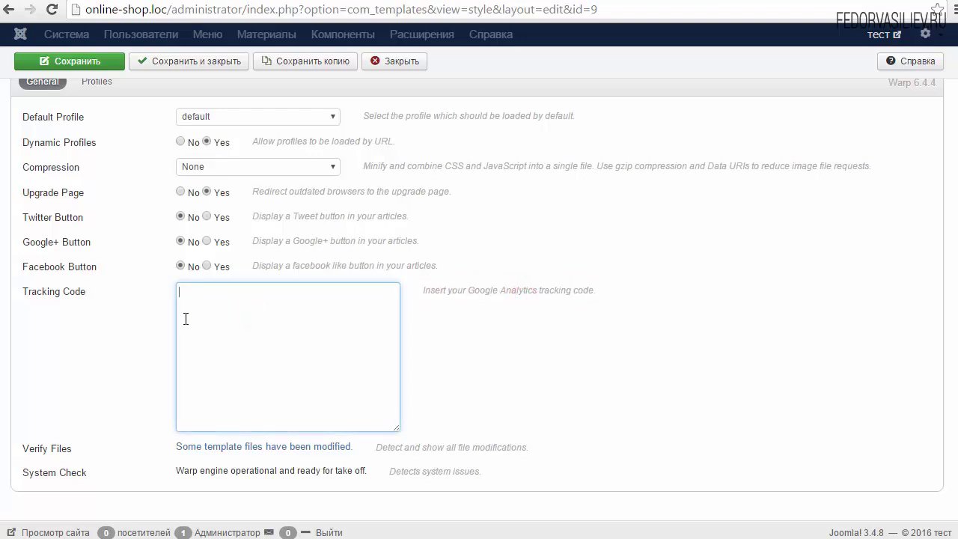
left_click(247, 329)
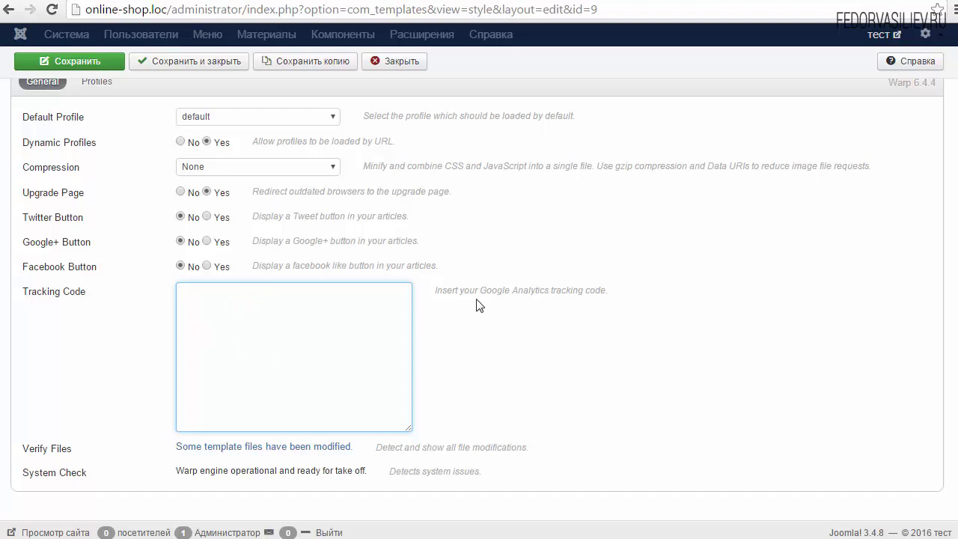
left_click(480, 342)
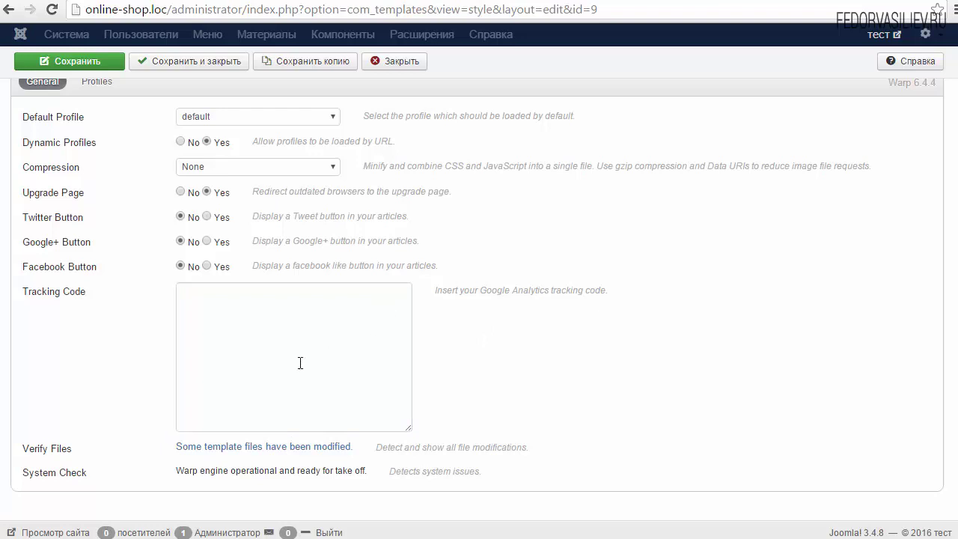
left_click(262, 334)
left_click(231, 300)
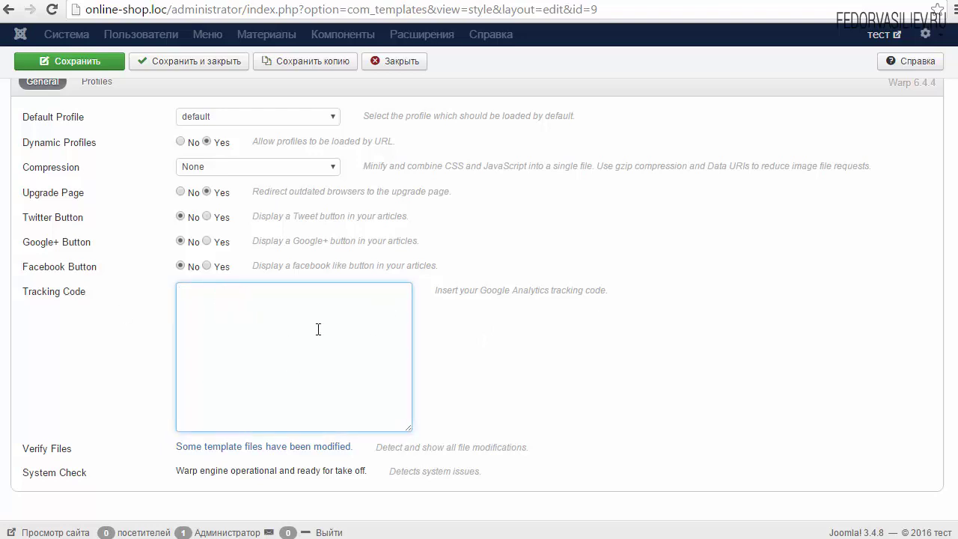
Expand the list of modified template files under Verify Files and read its description
left_click_drag(550, 445, 113, 438)
left_click(112, 434)
left_click(204, 450)
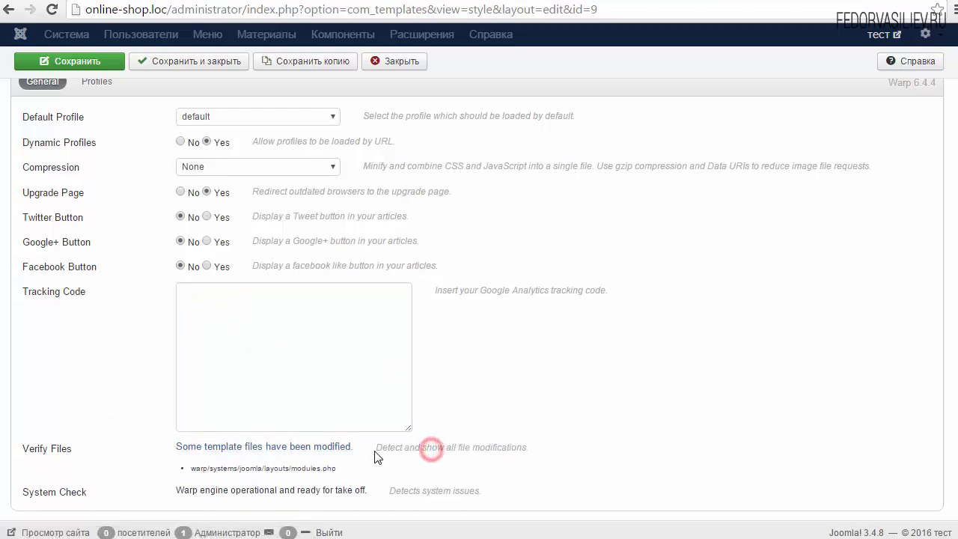
left_click_drag(382, 447, 508, 446)
left_click(508, 447)
scroll(434, 400, "down", 1)
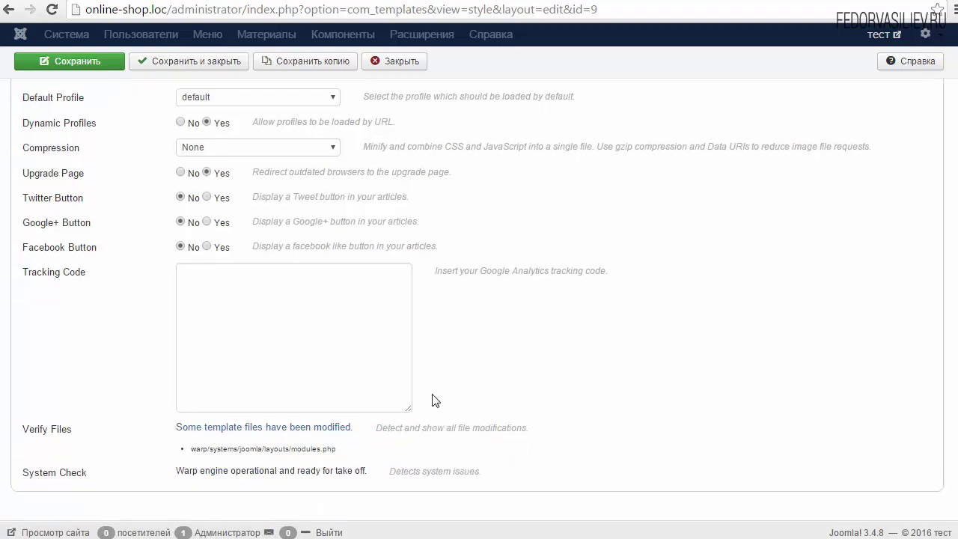
left_click(30, 429)
Read the System Check status of the Warp engine and save the template style
left_click_drag(483, 471, 36, 476)
left_click(66, 473)
left_click_drag(177, 471, 361, 473)
left_click(360, 470)
key("ctrl+s")
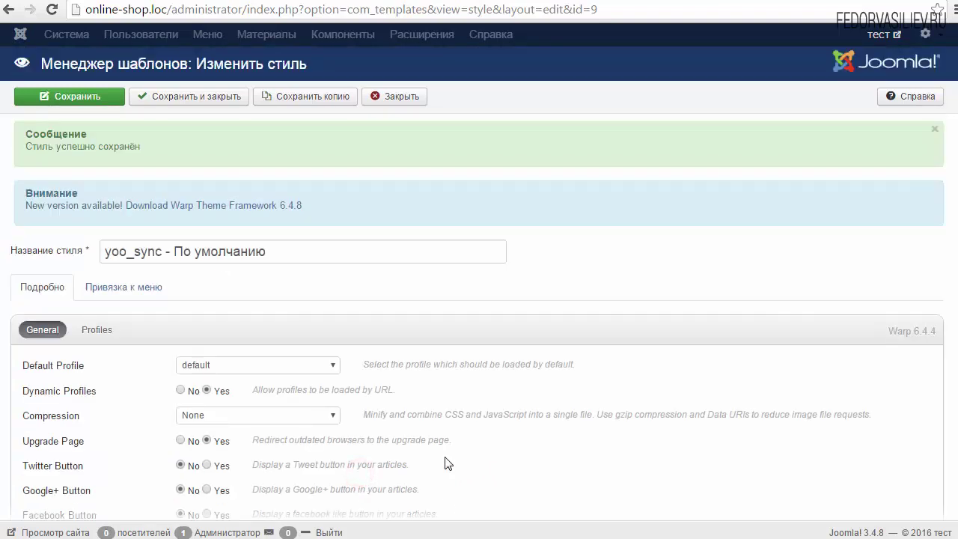
Open the profile settings, compare the frontpage, green and salmon profiles, and return to the default profile
scroll(458, 457, "down", 3)
scroll(458, 457, "up", 2)
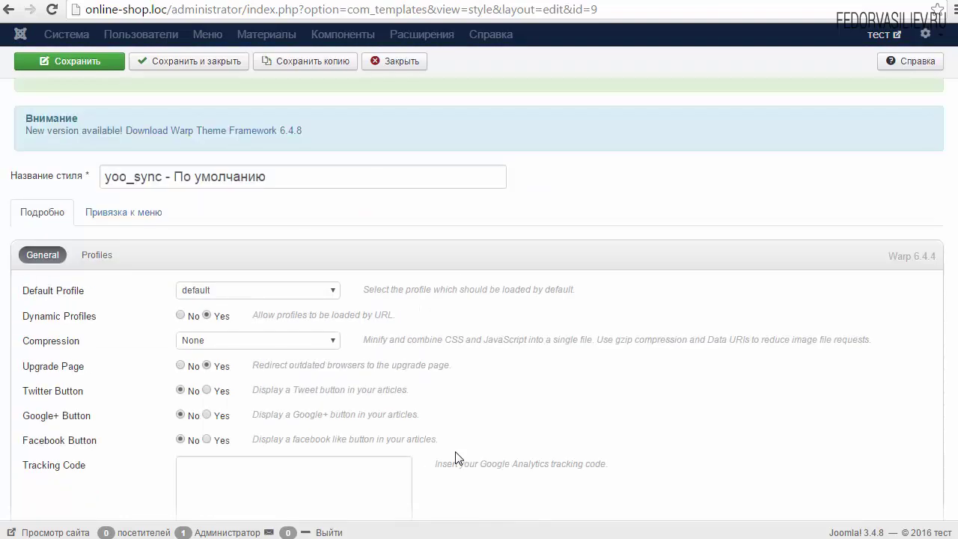
left_click(86, 255)
scroll(277, 247, "down", 2)
left_click(174, 141)
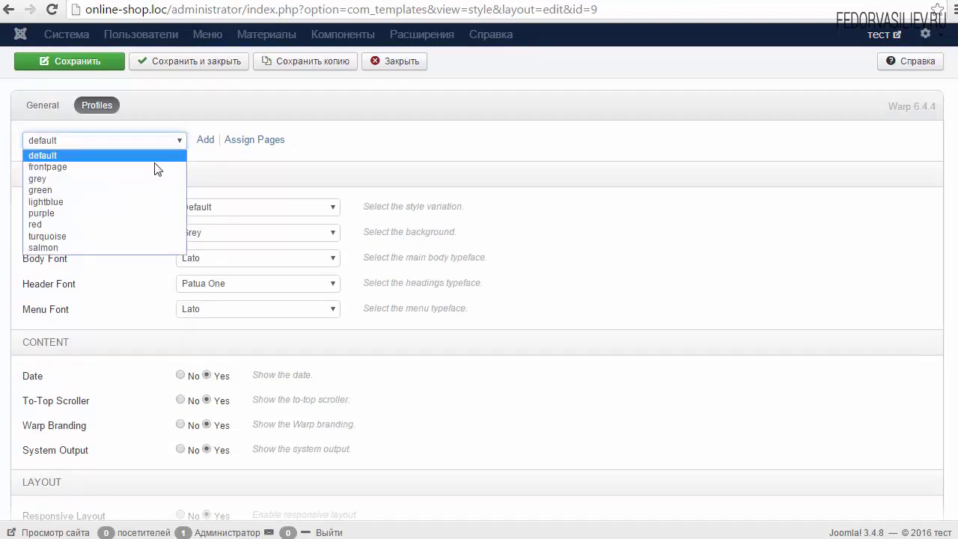
left_click(156, 167)
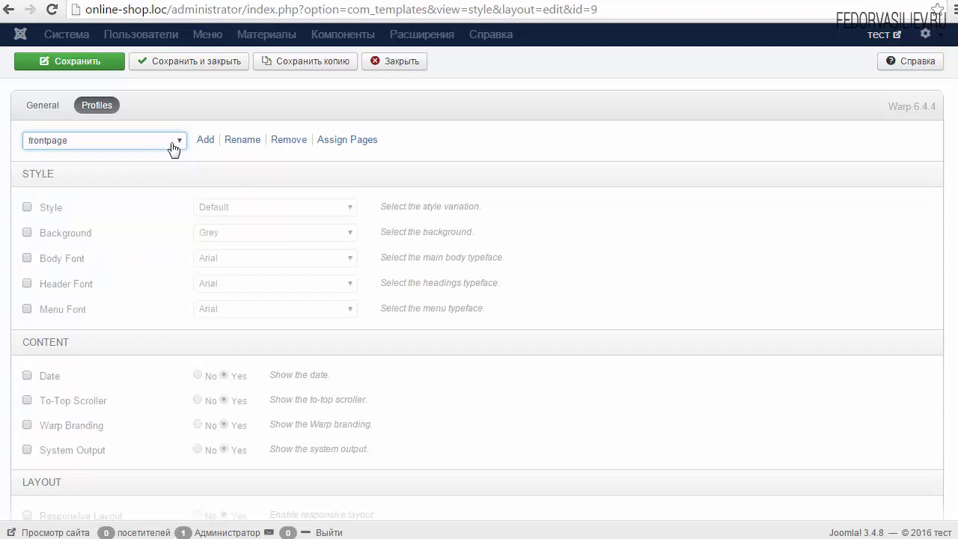
left_click(177, 140)
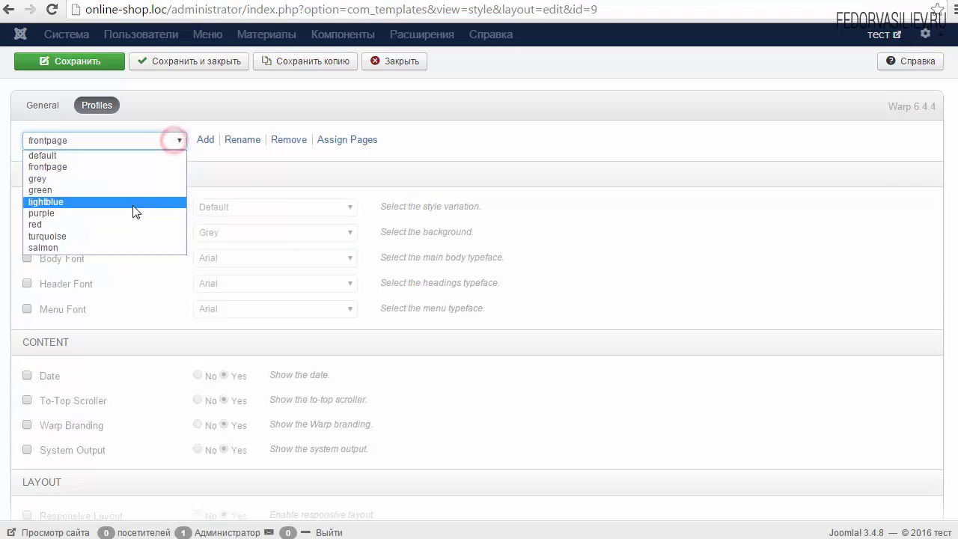
left_click(96, 190)
left_click(151, 143)
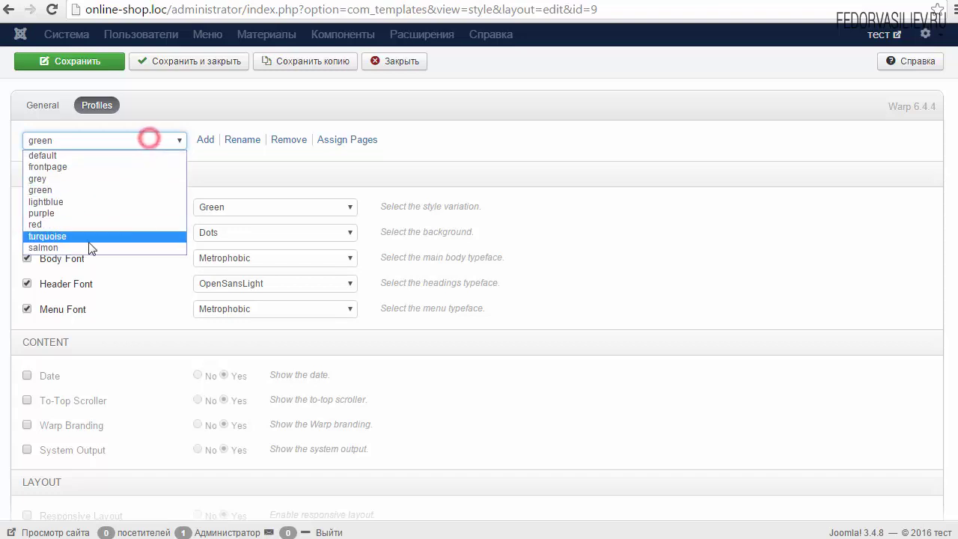
left_click(94, 252)
left_click(101, 144)
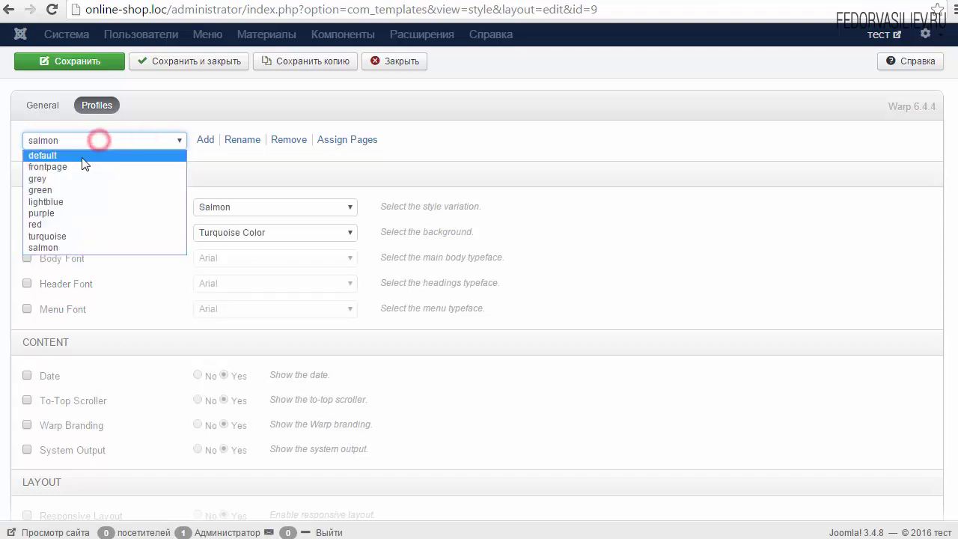
left_click(82, 153)
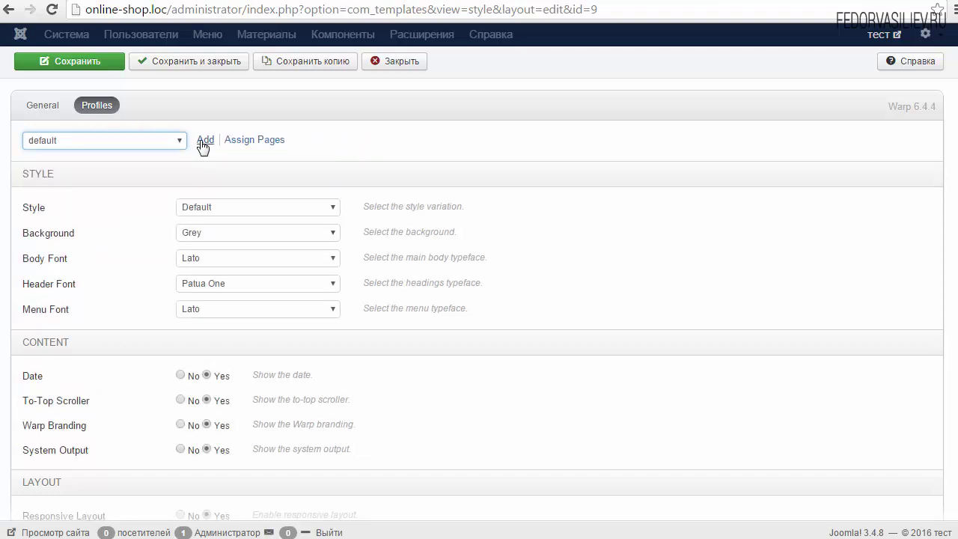
Look through the menu items available for page assignment of the default profile and close the list
left_click(255, 141)
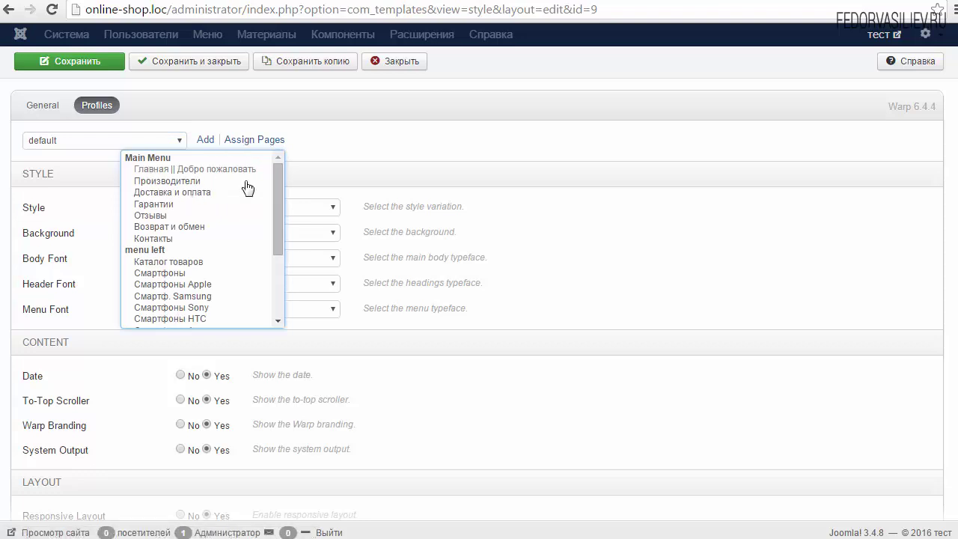
left_click_drag(276, 188, 277, 271)
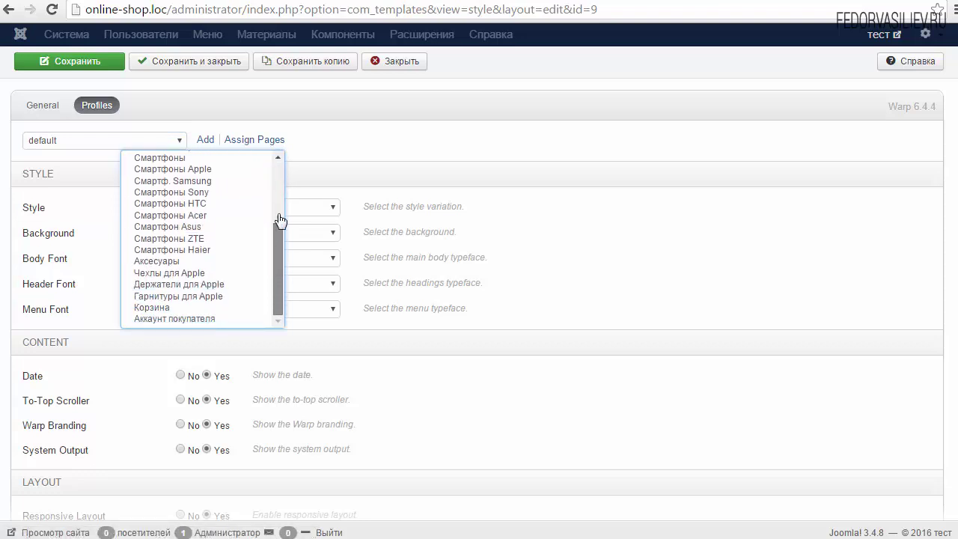
scroll(161, 183, "up", 3)
left_click(165, 187)
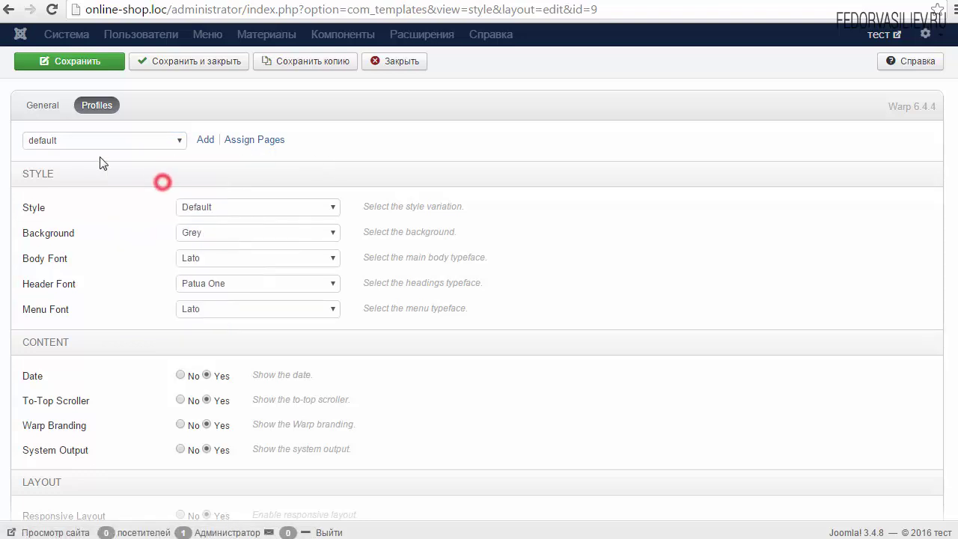
Set the default profile's style variation to Red and save the template style
left_click(127, 142)
left_click(122, 141)
left_click(143, 190)
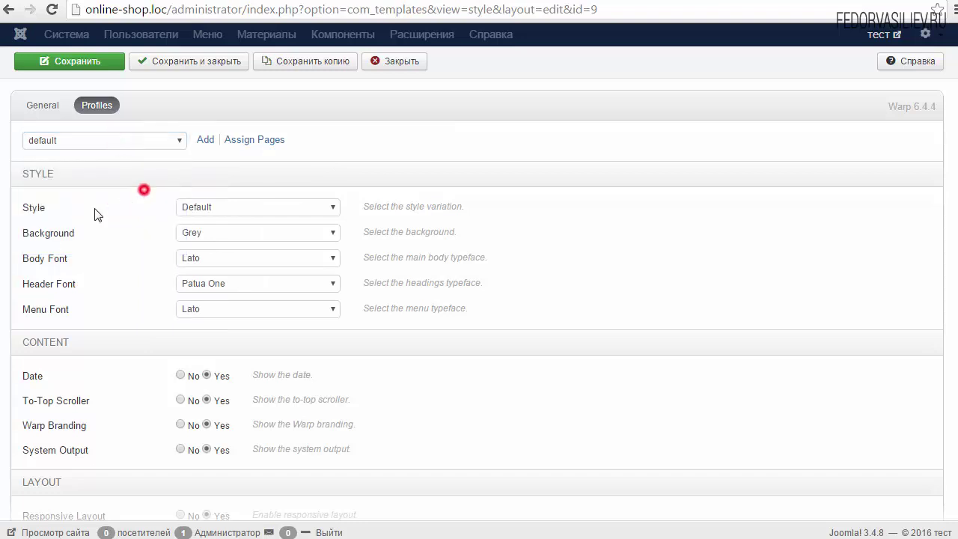
left_click(272, 212)
left_click(227, 212)
left_click(227, 211)
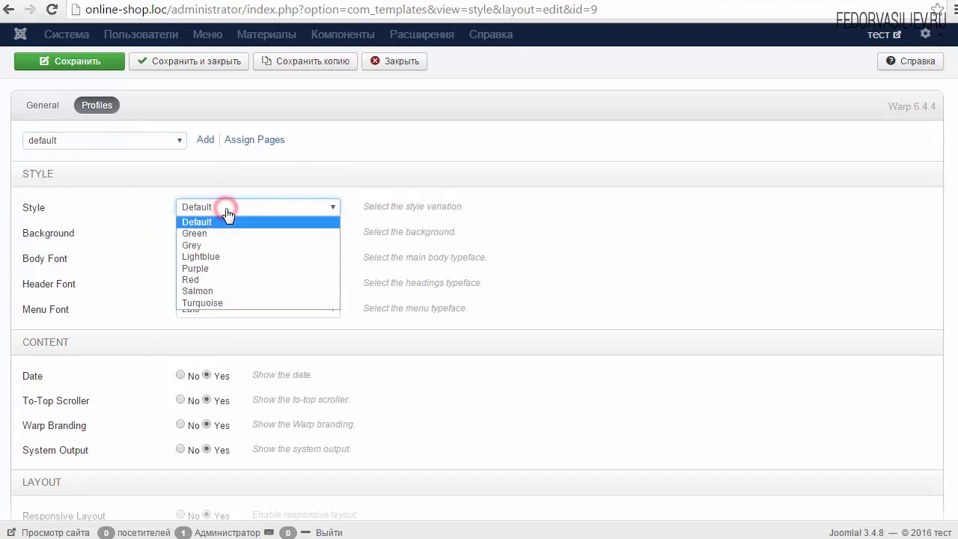
left_click(206, 281)
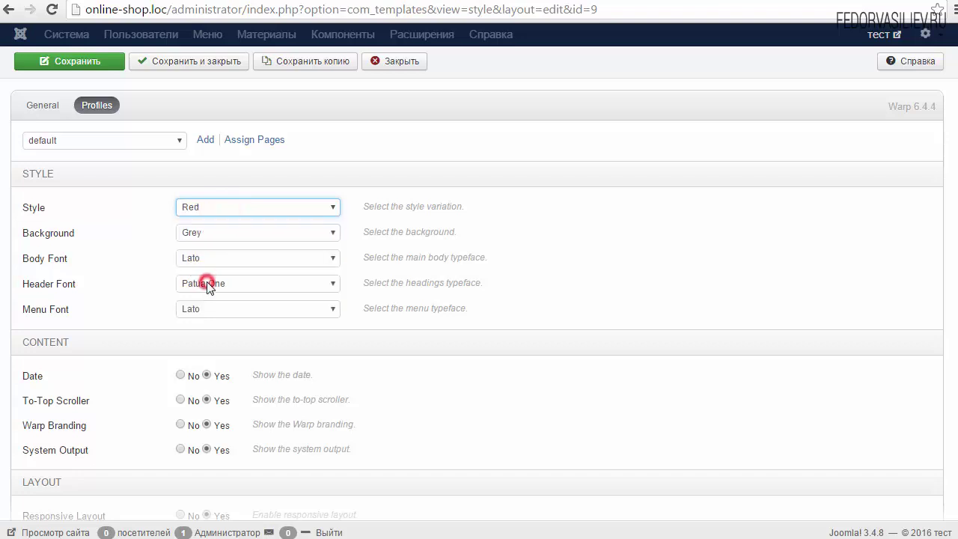
left_click(103, 62)
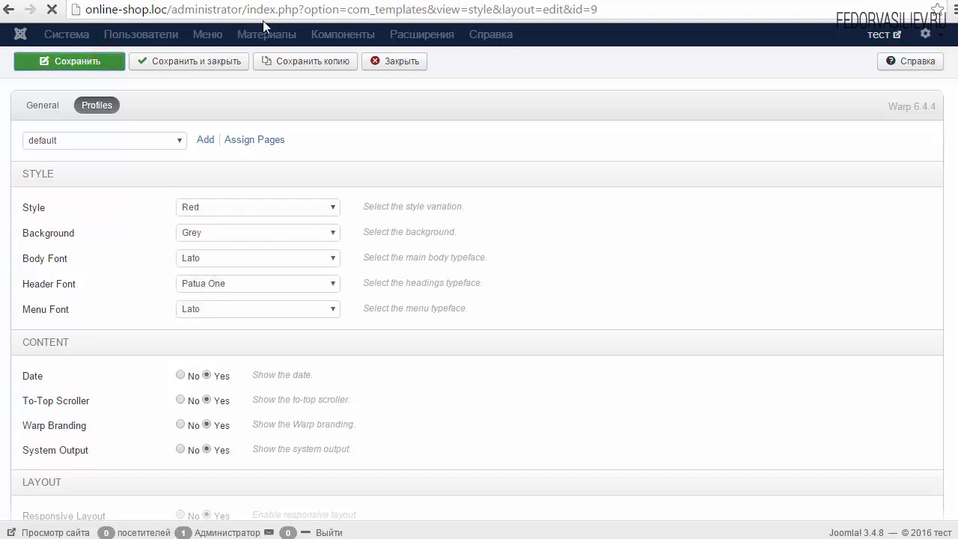
Reload the Apple smartphones shop page, expand the accessories category, and examine the colours of links, buttons and menus
key("ctrl+Tab")
key("F5")
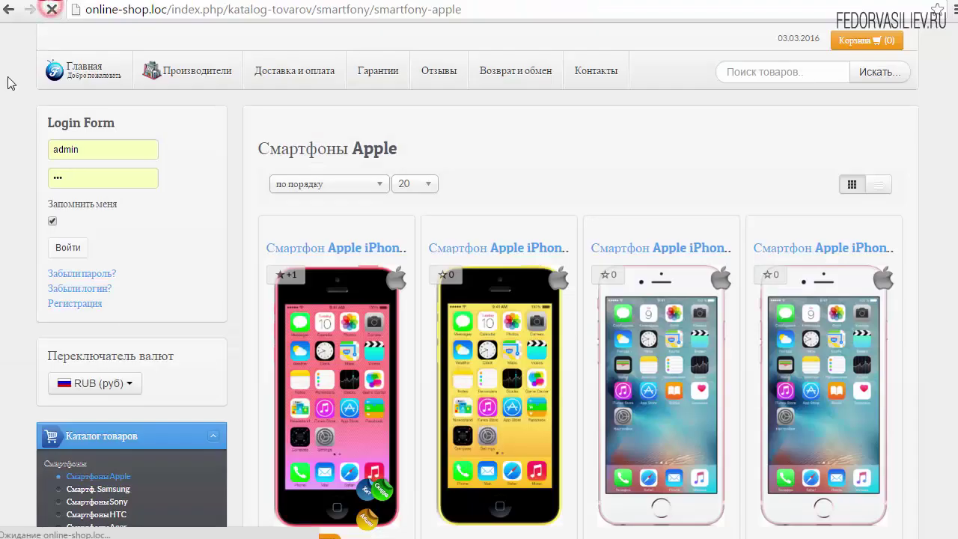
scroll(6, 112, "down", 1)
scroll(4, 131, "up", 1)
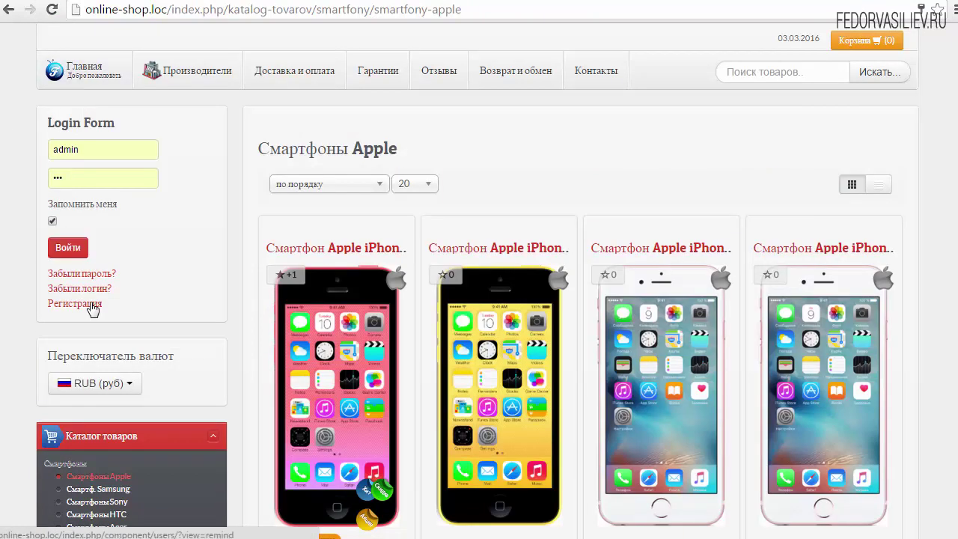
mouse_move(276, 249)
scroll(223, 232, "down", 1)
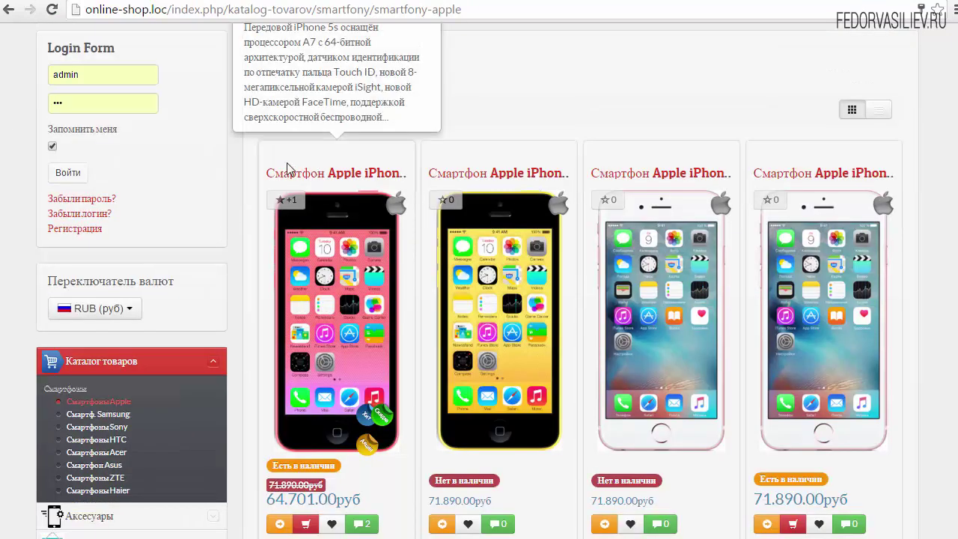
scroll(145, 306, "down", 1)
scroll(144, 412, "down", 2)
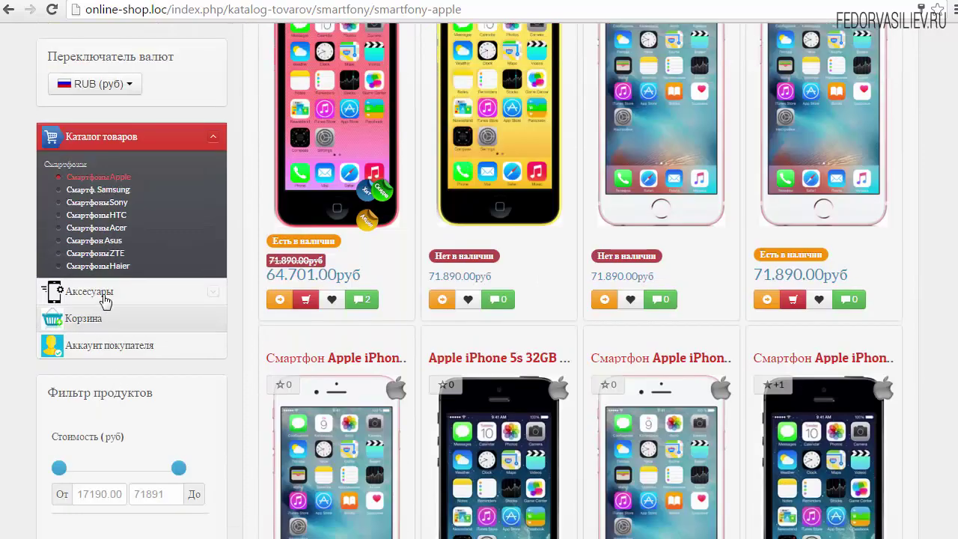
left_click(53, 297)
scroll(106, 142, "down", 6)
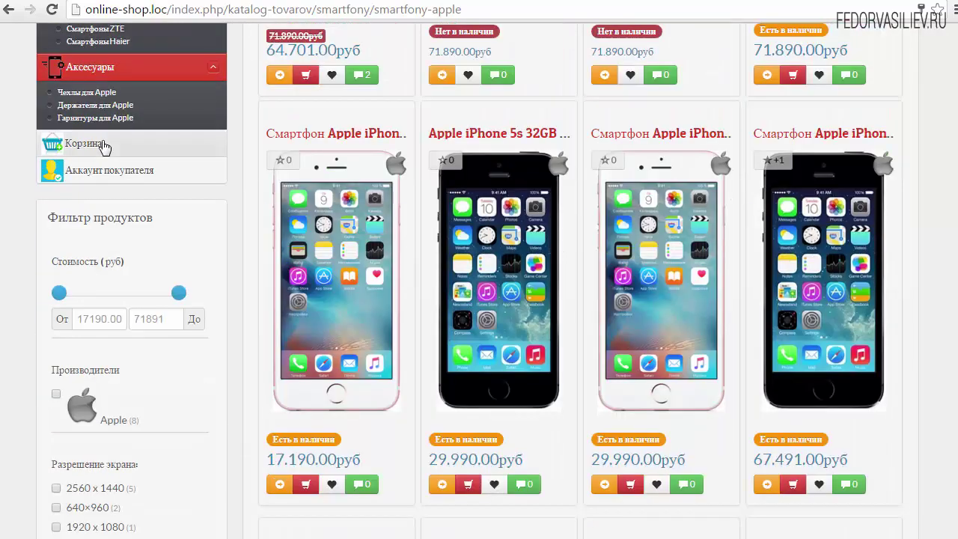
scroll(106, 148, "up", 5)
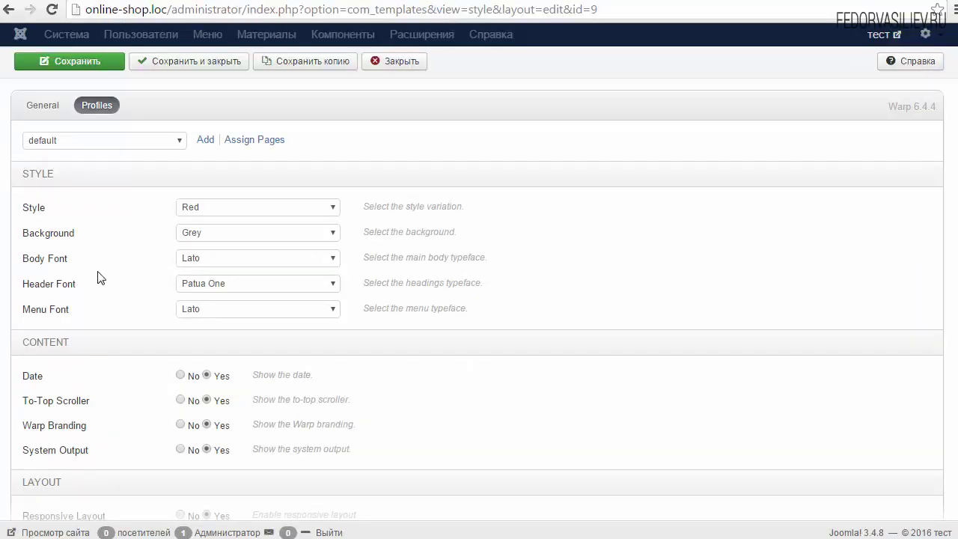
Return the profile's style variation to Default
left_click(223, 234)
left_click(222, 235)
left_click(215, 208)
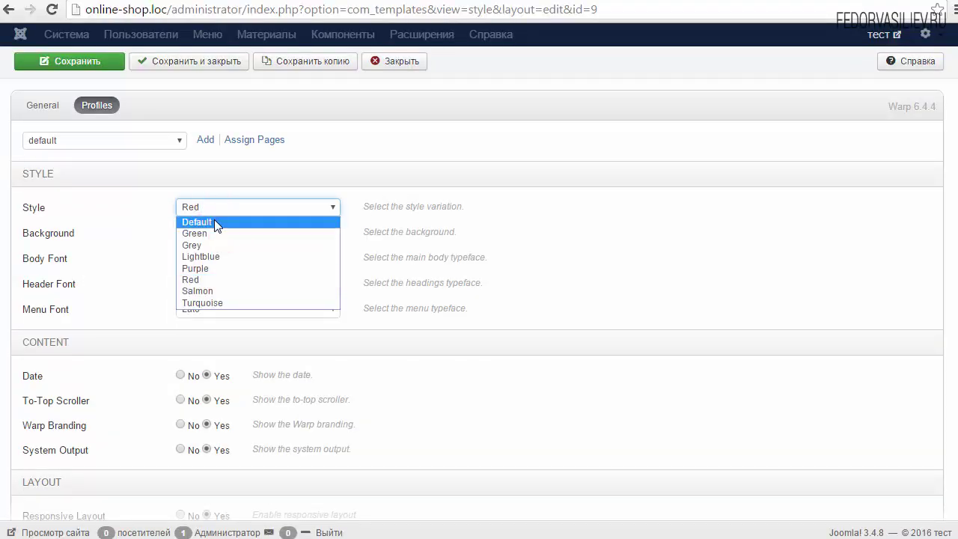
left_click(214, 222)
Set the profile's background to Dots and save the template style
left_click_drag(95, 233, 24, 232)
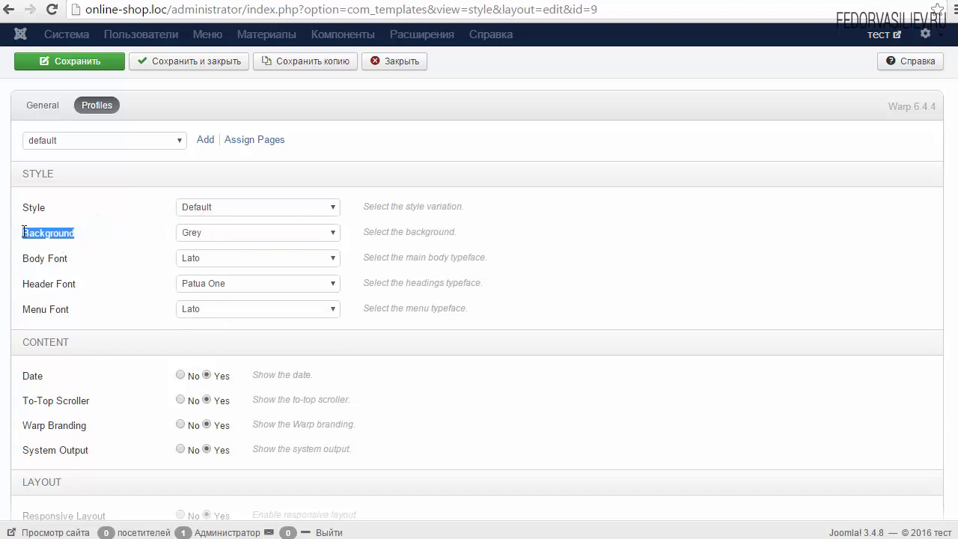
left_click(94, 235)
left_click(206, 232)
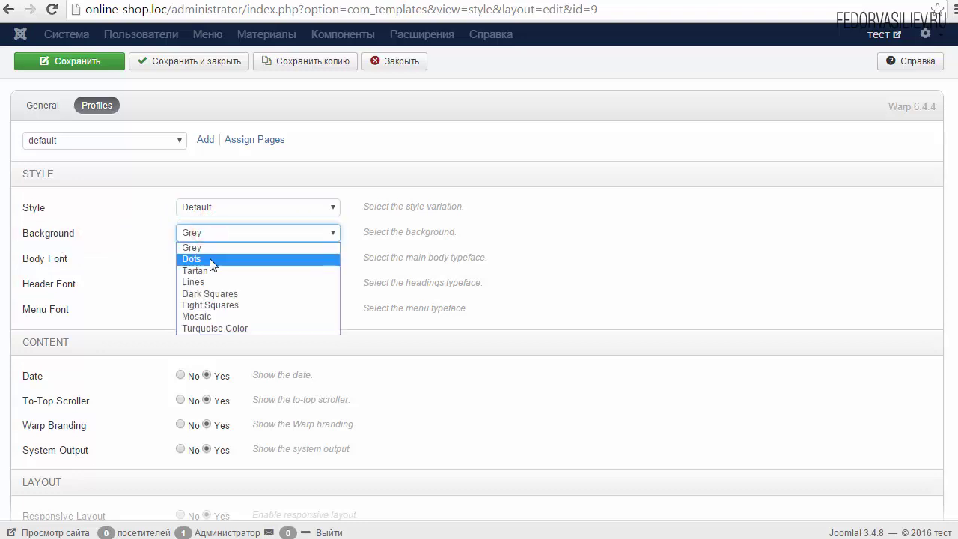
left_click(211, 260)
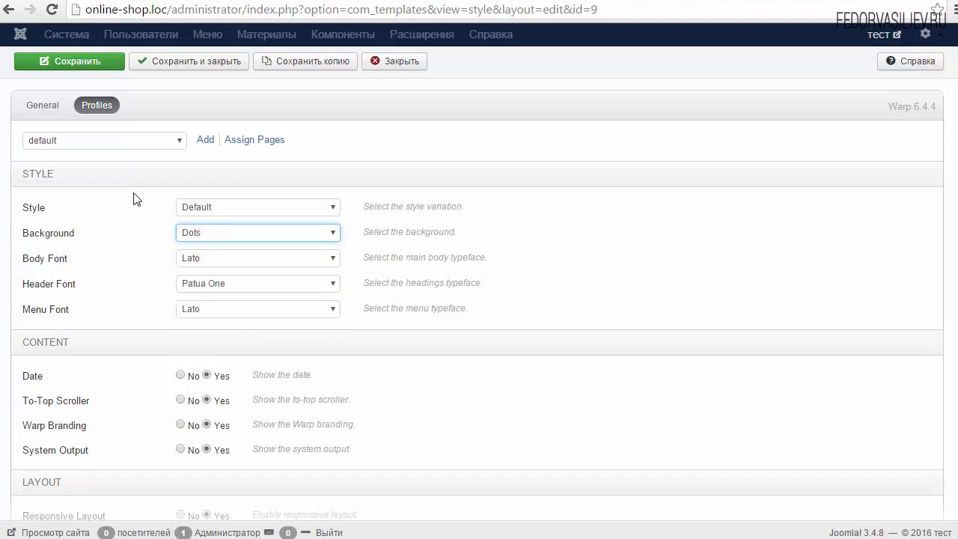
left_click(77, 64)
Reload the shop page and examine the page background of the demomagazin.loc site for comparison
left_click(504, 2)
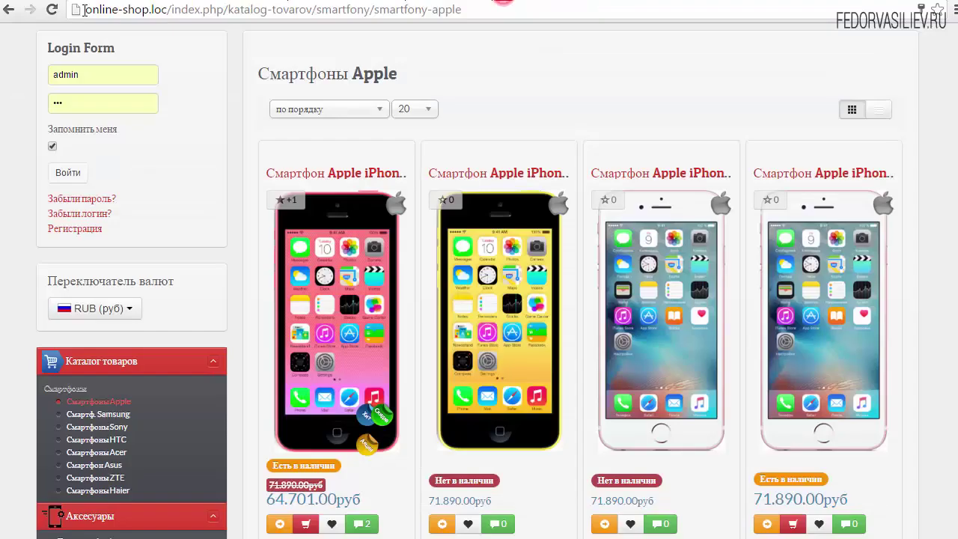
left_click(44, 18)
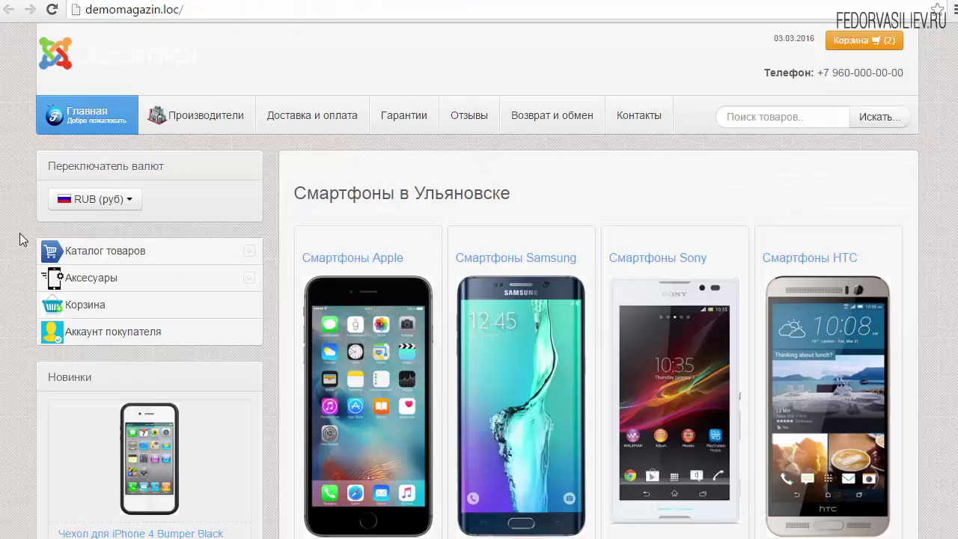
scroll(929, 275, "down", 4)
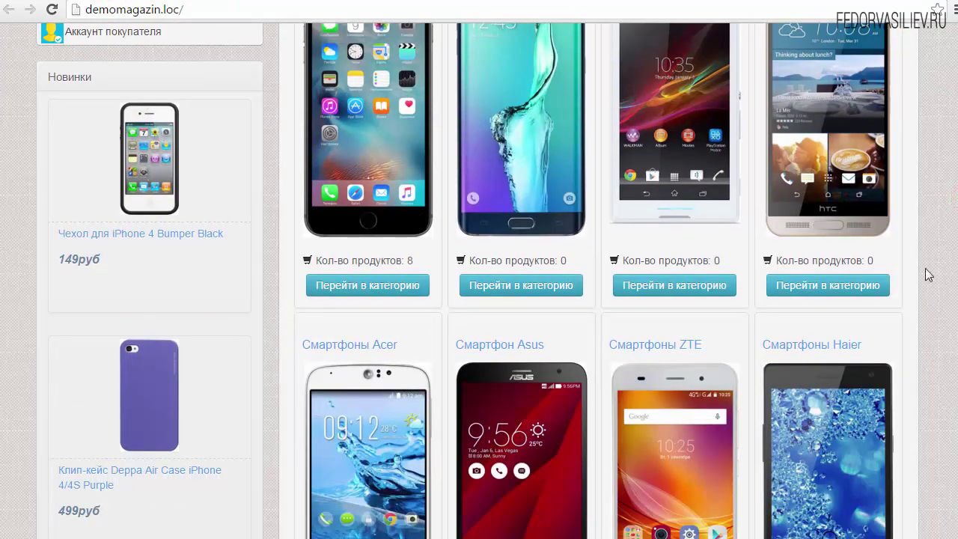
scroll(929, 275, "up", 4)
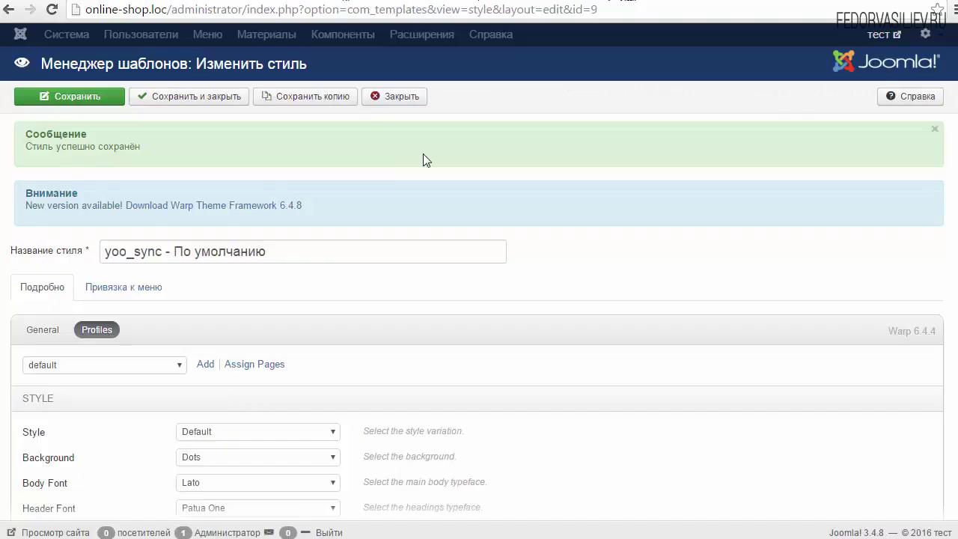
Set the profile's background to Mosaic, save the template style, and reload the shop page
scroll(451, 147, "down", 4)
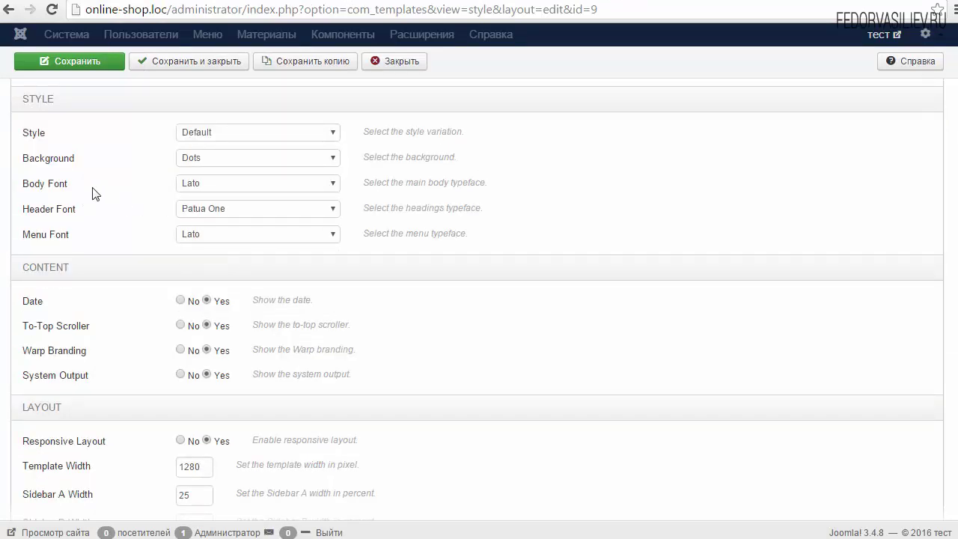
left_click(205, 159)
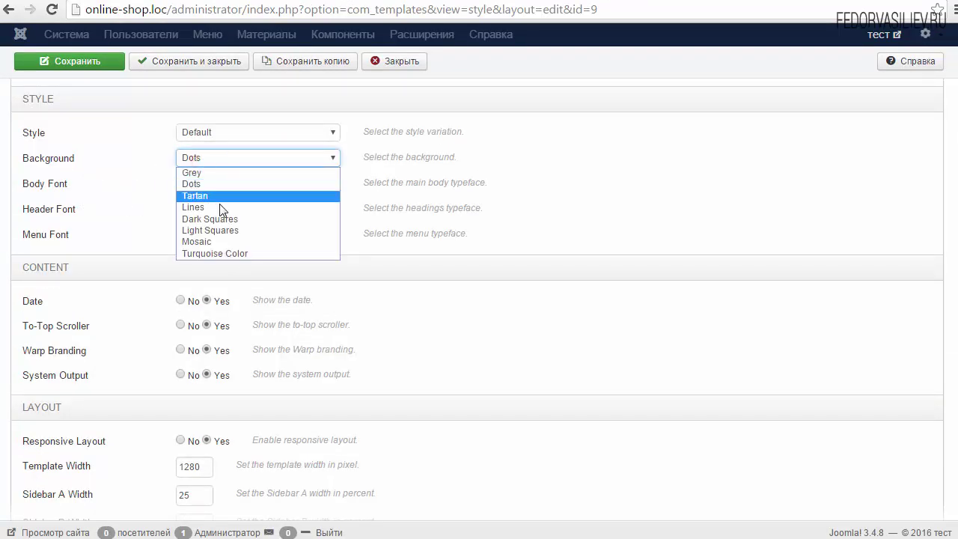
left_click(209, 241)
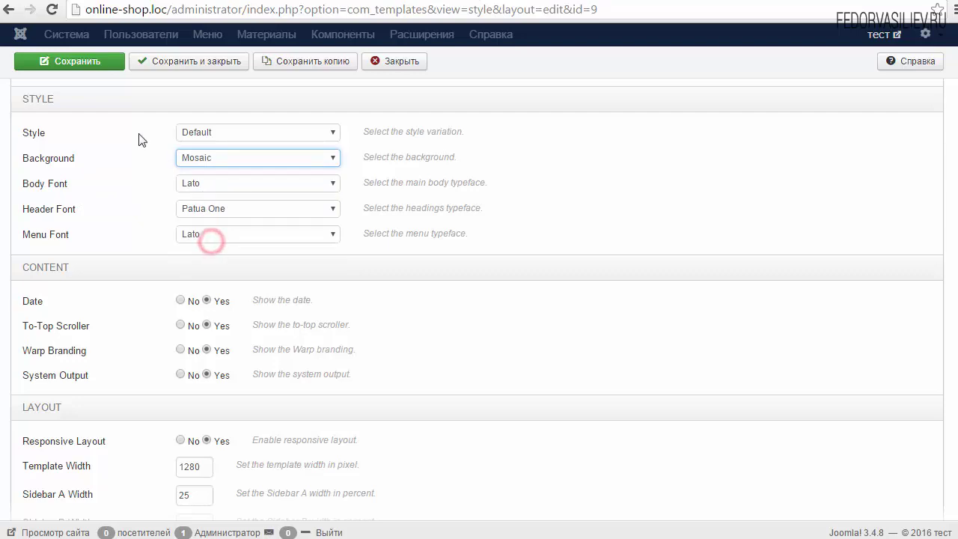
left_click(98, 64)
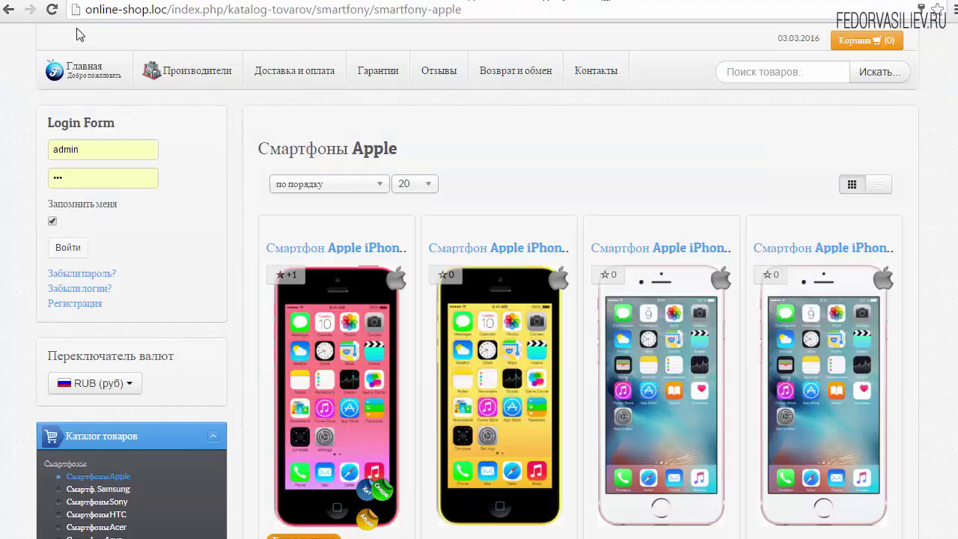
left_click(52, 9)
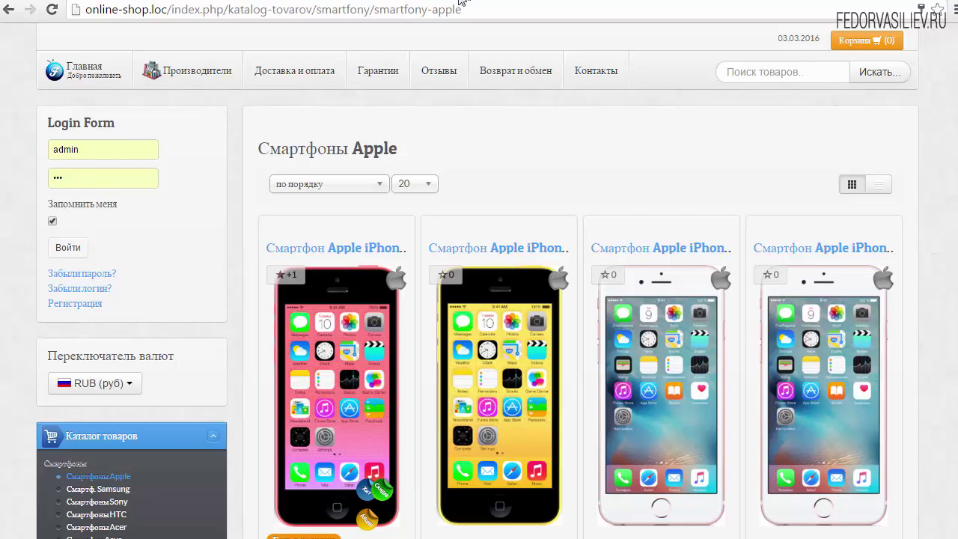
Set the profile's background to Lines, save the template style, and check the background along the reloaded shop page
left_click(250, 208)
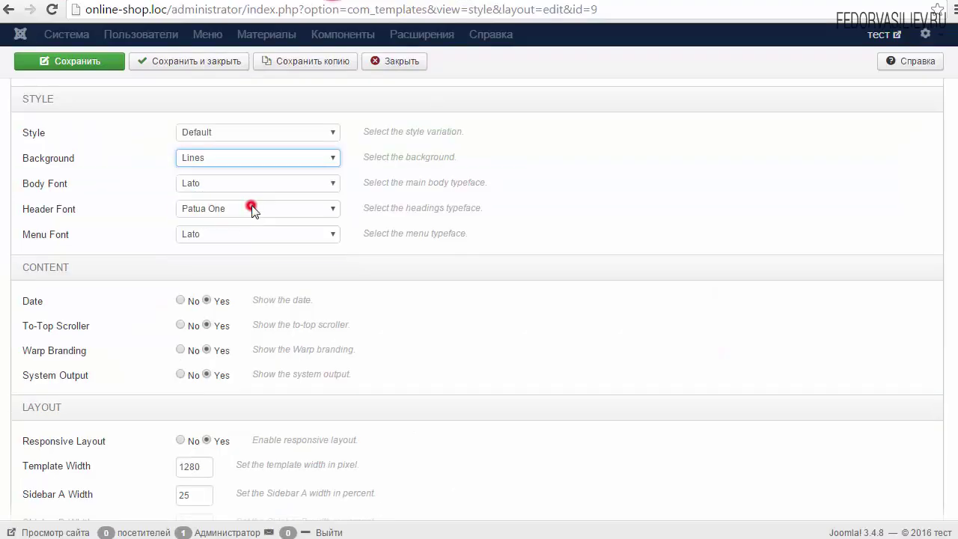
left_click(64, 61)
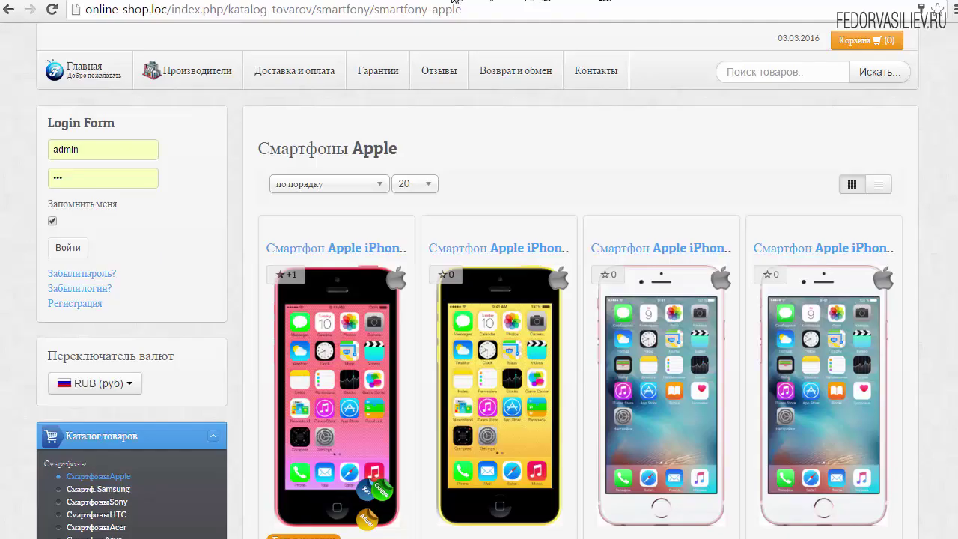
left_click(52, 10)
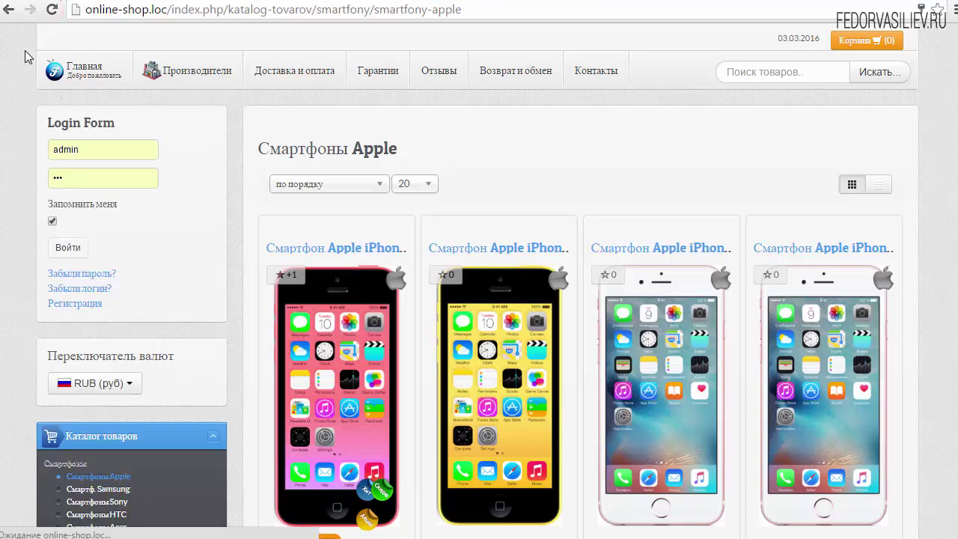
scroll(22, 135, "down", 4)
scroll(25, 133, "down", 10)
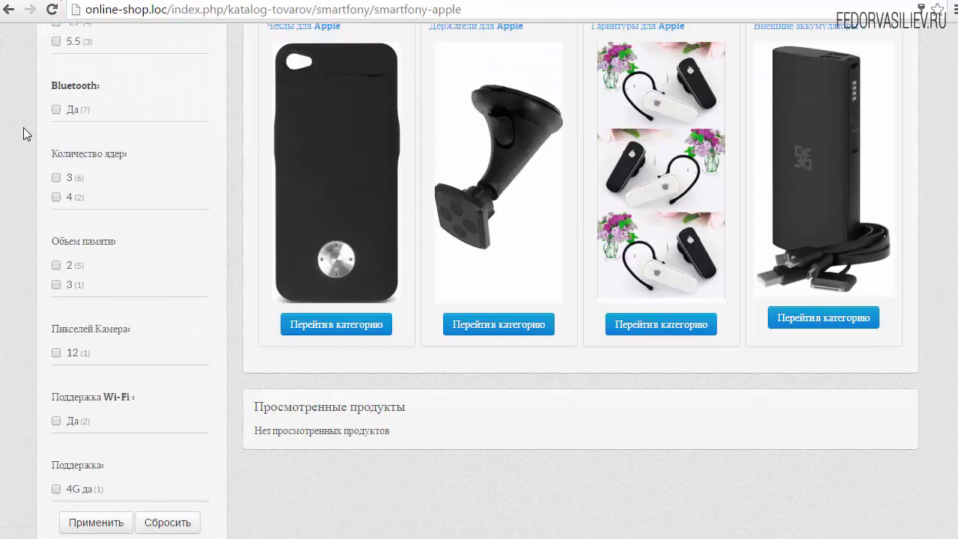
scroll(30, 125, "up", 8)
scroll(33, 122, "up", 5)
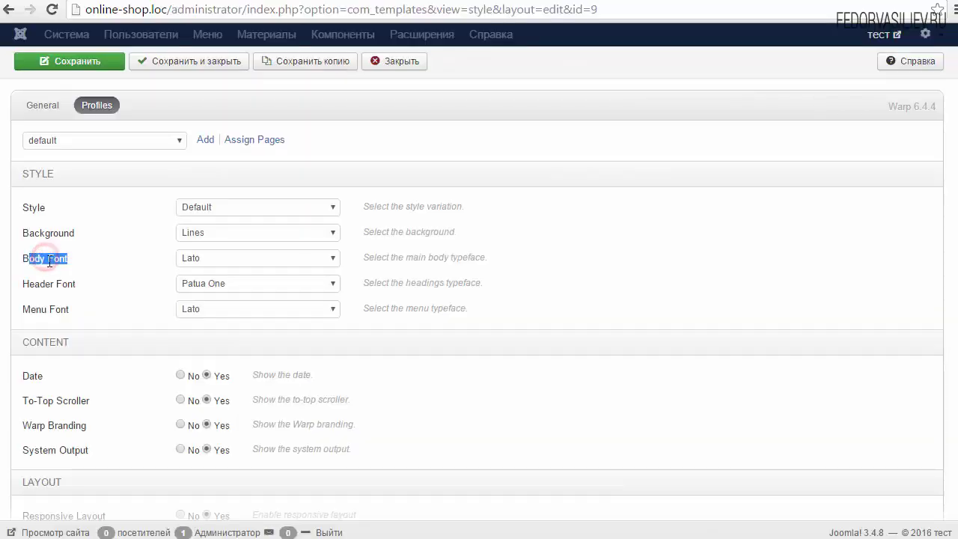
Set the profile's body font to Georgia and save the template style
left_click(90, 259)
left_click(221, 258)
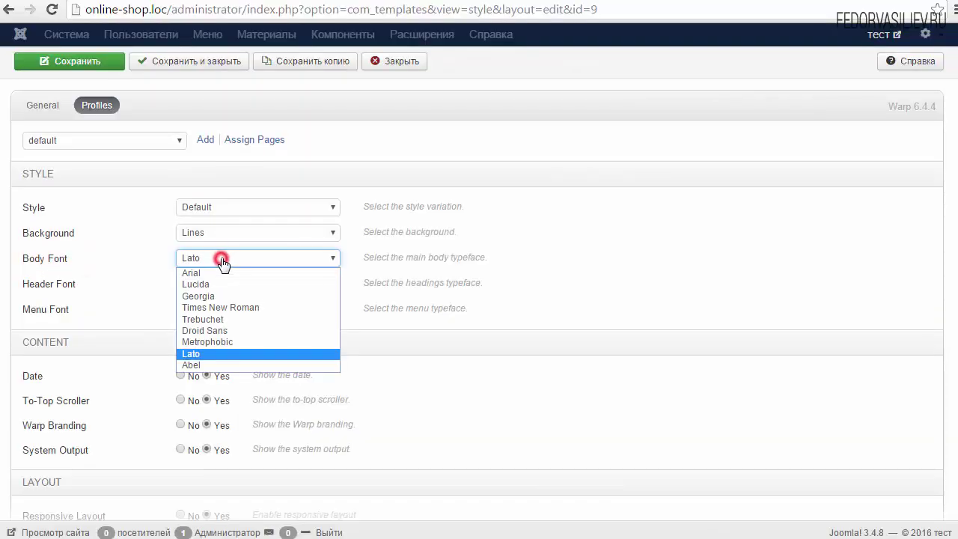
left_click(199, 296)
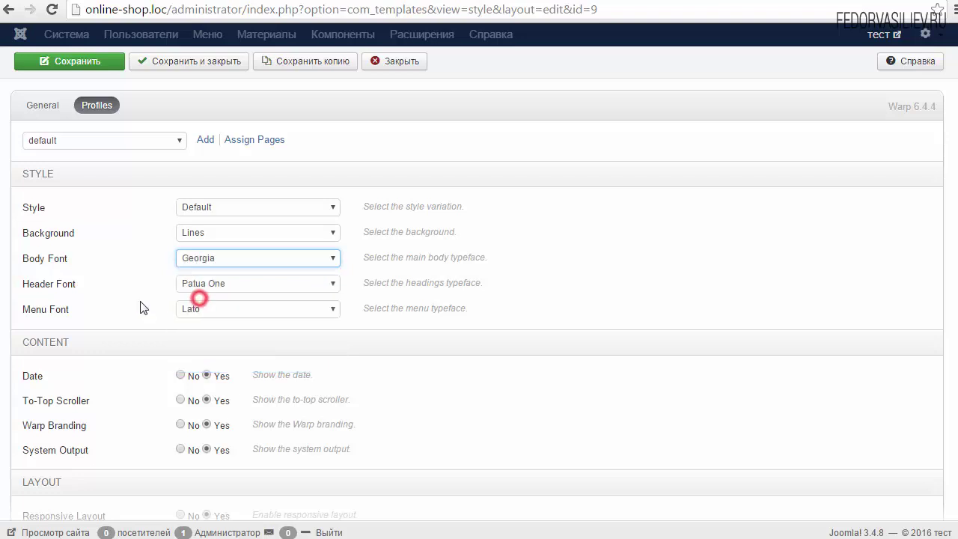
left_click(86, 61)
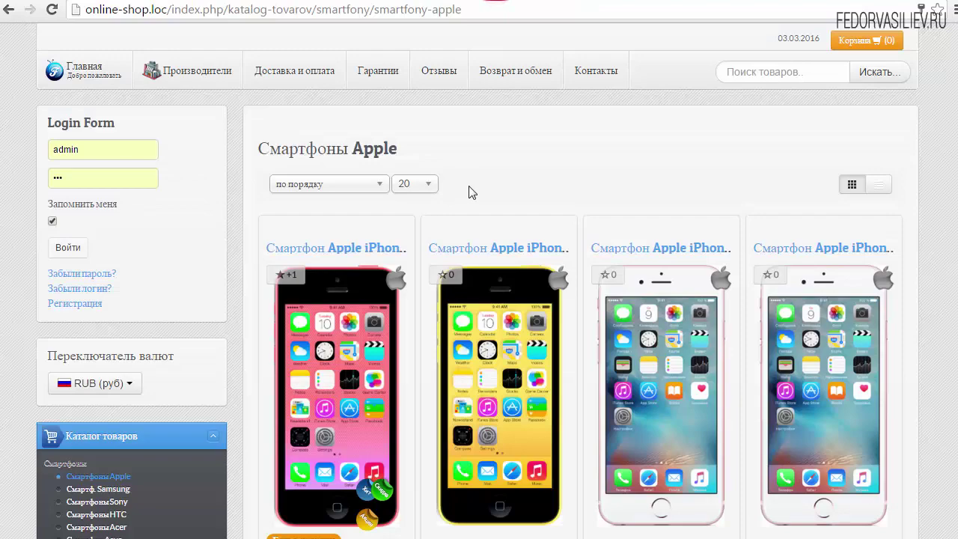
Reload the shop page and open the details of the 17.190.00руб smartphone to examine the body typeface in its description
scroll(472, 192, "down", 5)
left_click(52, 10)
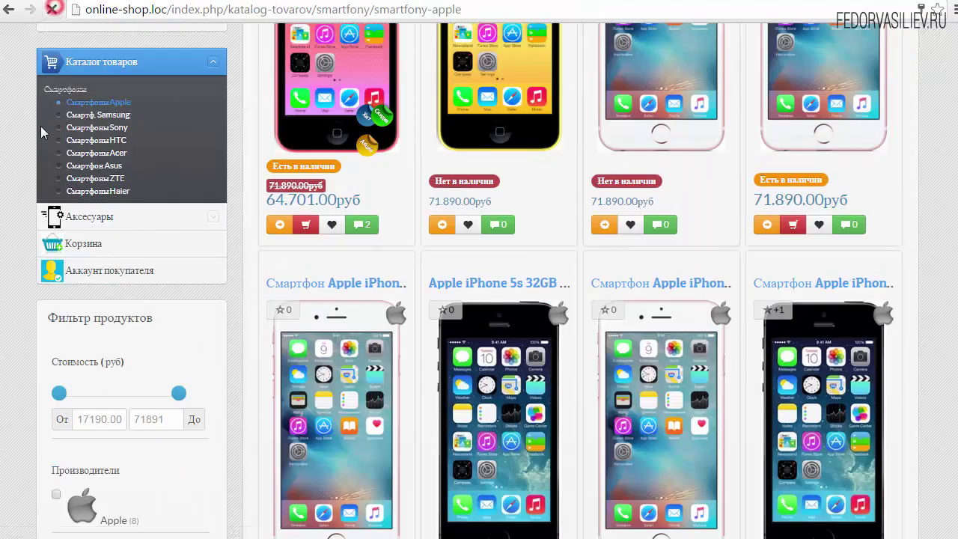
scroll(376, 204, "down", 5)
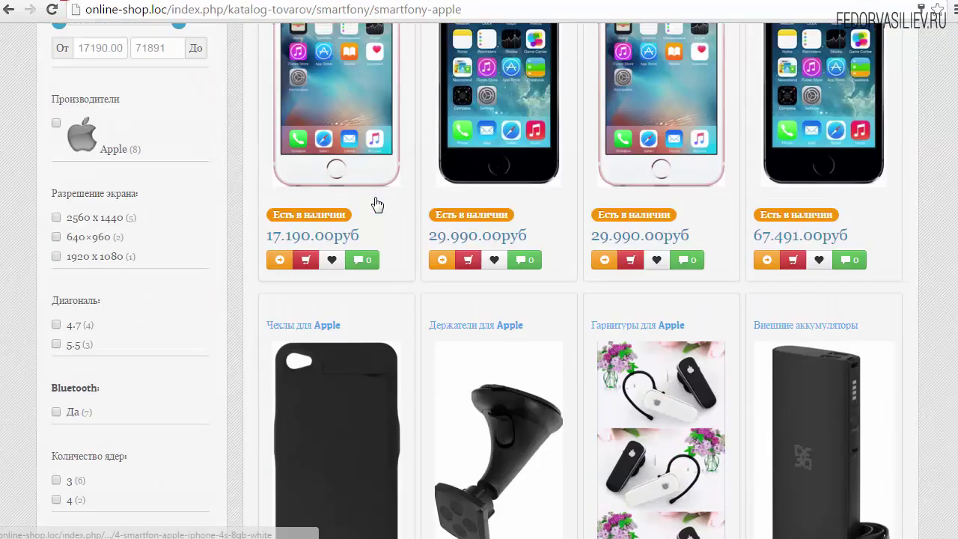
left_click(277, 260)
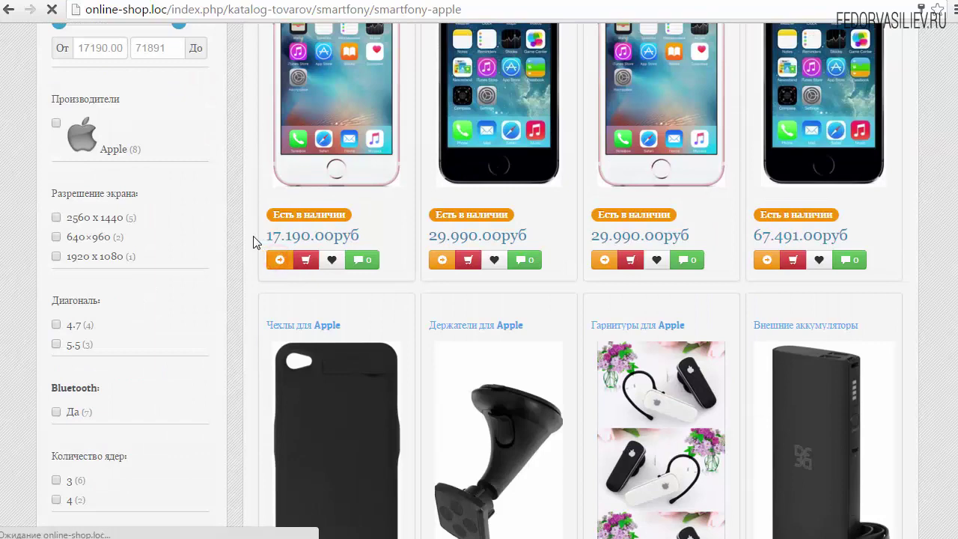
scroll(270, 253, "down", 4)
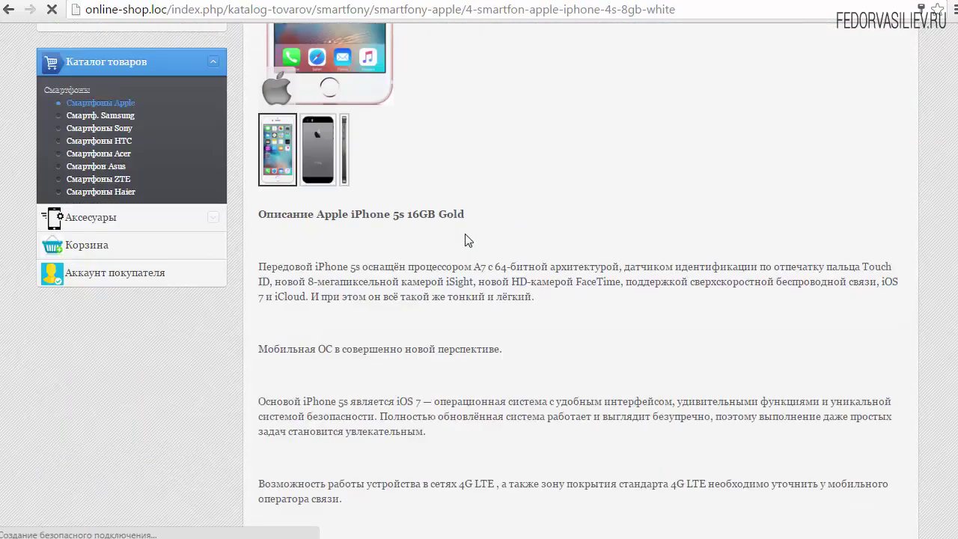
Examine the body typeface in the product page's description and its characteristics list
left_click_drag(259, 267, 555, 298)
scroll(524, 300, "down", 4)
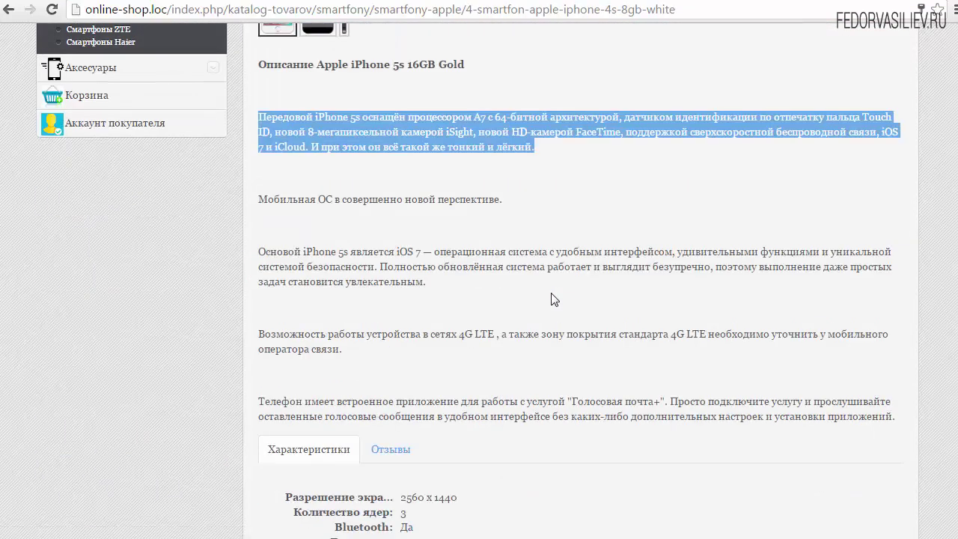
left_click_drag(437, 384, 419, 346)
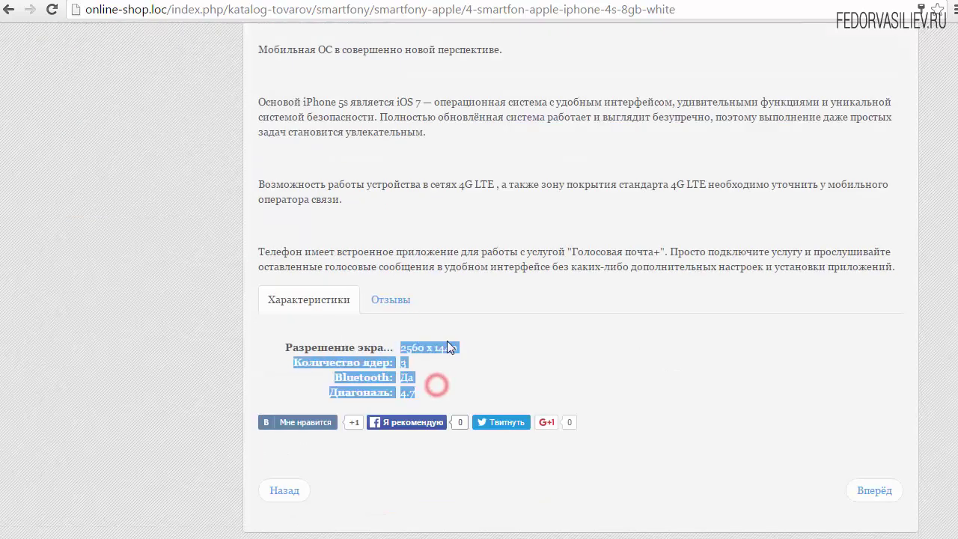
scroll(455, 337, "down", 4)
scroll(455, 338, "up", 8)
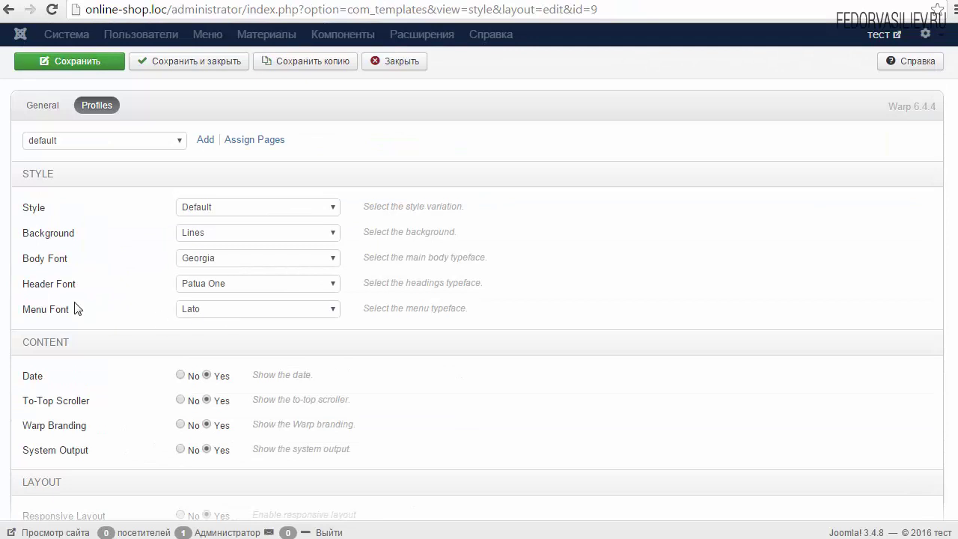
Review the profile's body, header and menu font settings and the typefaces offered for them
left_click_drag(84, 285, 25, 279)
left_click(227, 285)
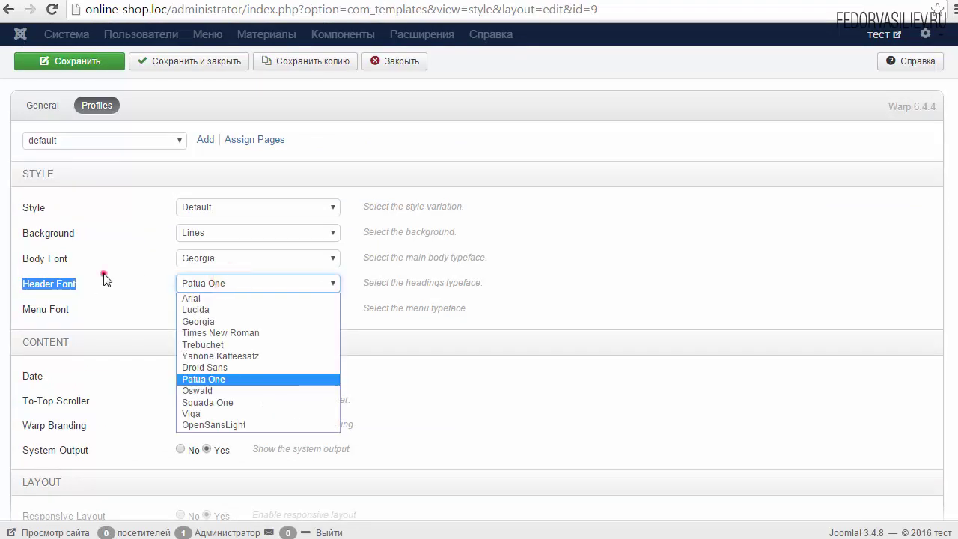
left_click(103, 274)
left_click(227, 259)
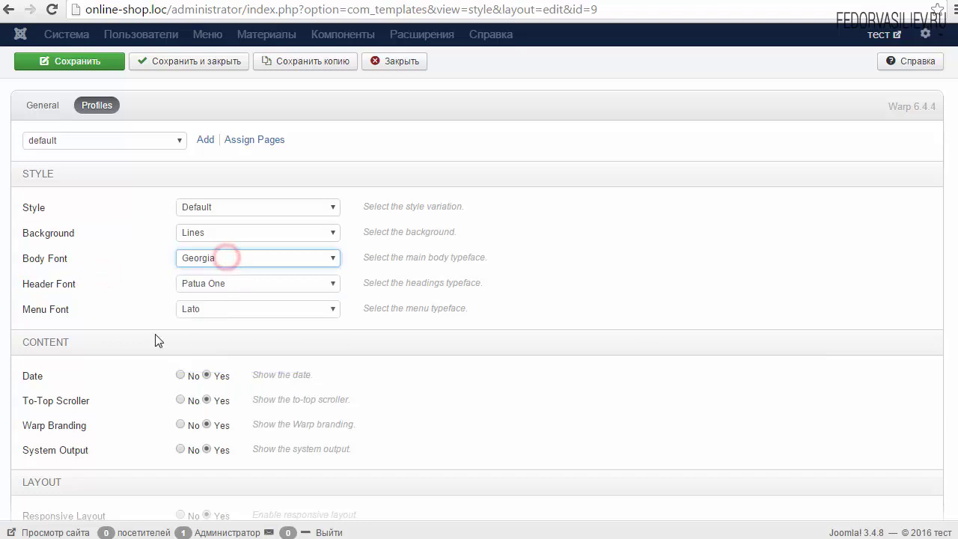
left_click_drag(76, 311, 35, 260)
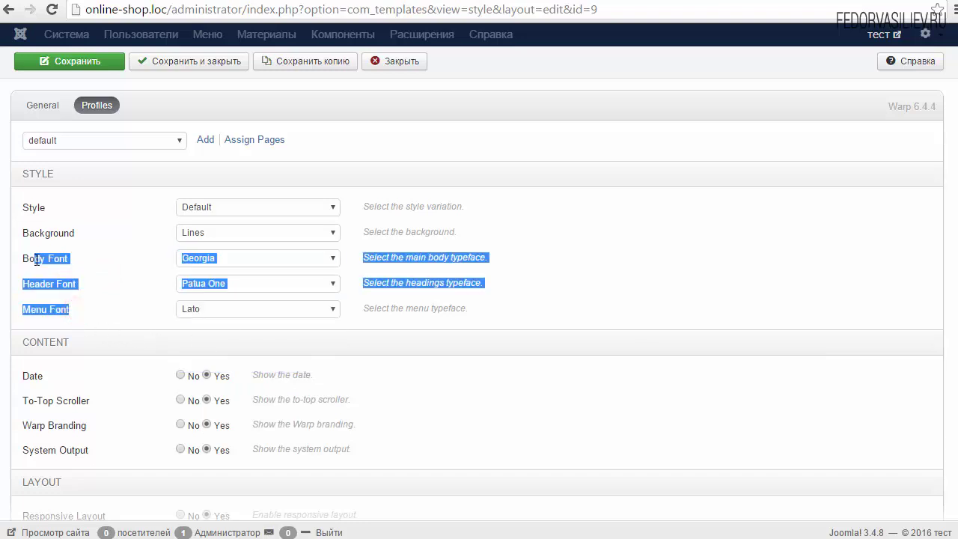
left_click(90, 310)
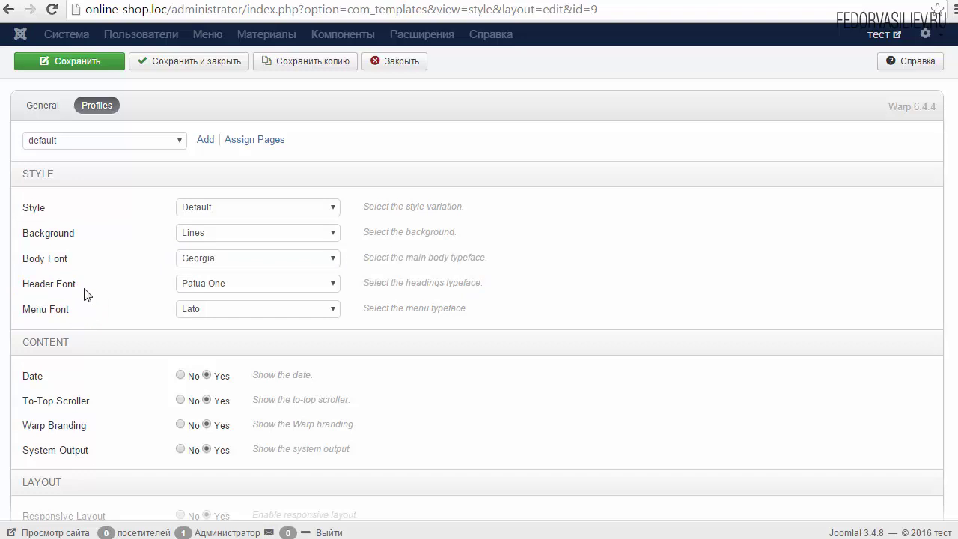
left_click_drag(85, 286, 27, 285)
left_click_drag(85, 313, 32, 312)
left_click(137, 307)
left_click(215, 283)
left_click(204, 258)
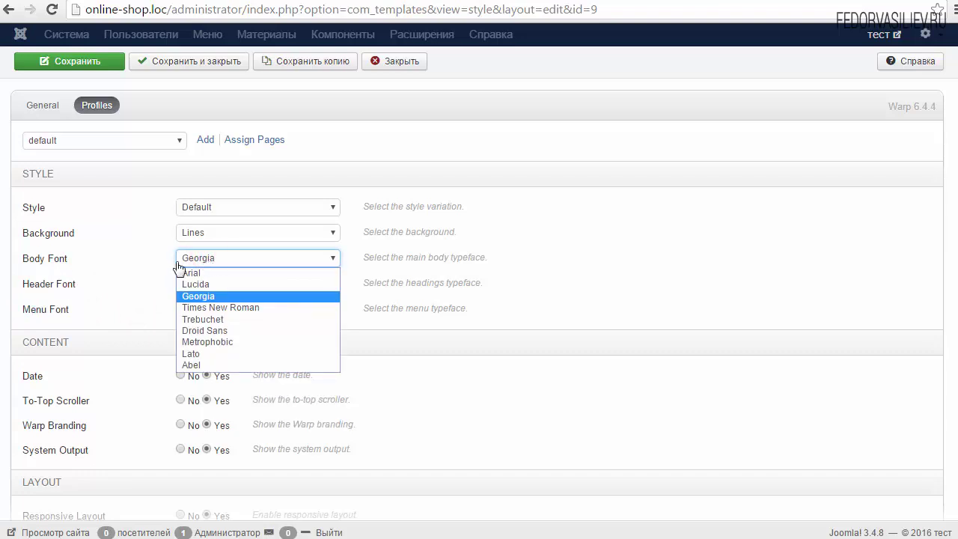
left_click(137, 271)
Set the profile's header font and menu font to Georgia and save the template style
left_click(212, 284)
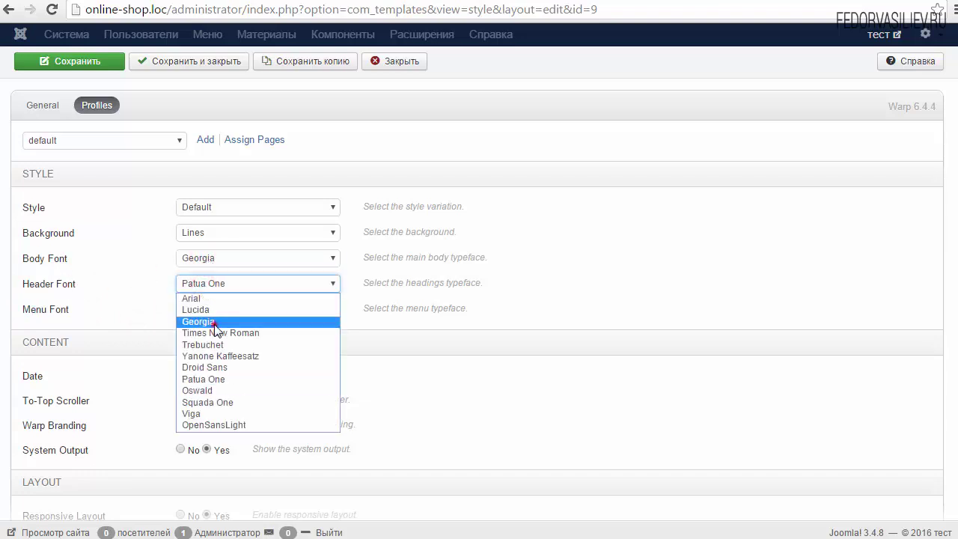
left_click(215, 322)
left_click(232, 308)
left_click(216, 343)
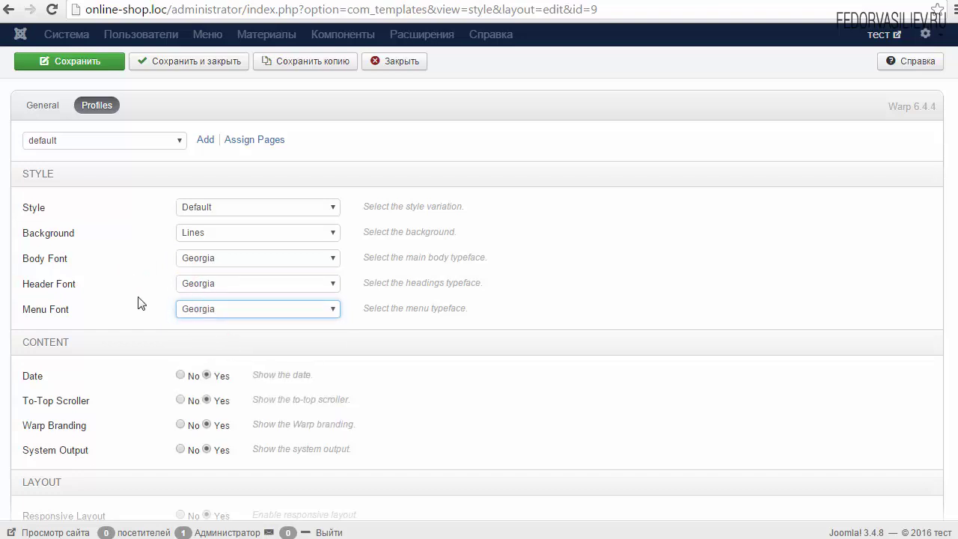
left_click(90, 63)
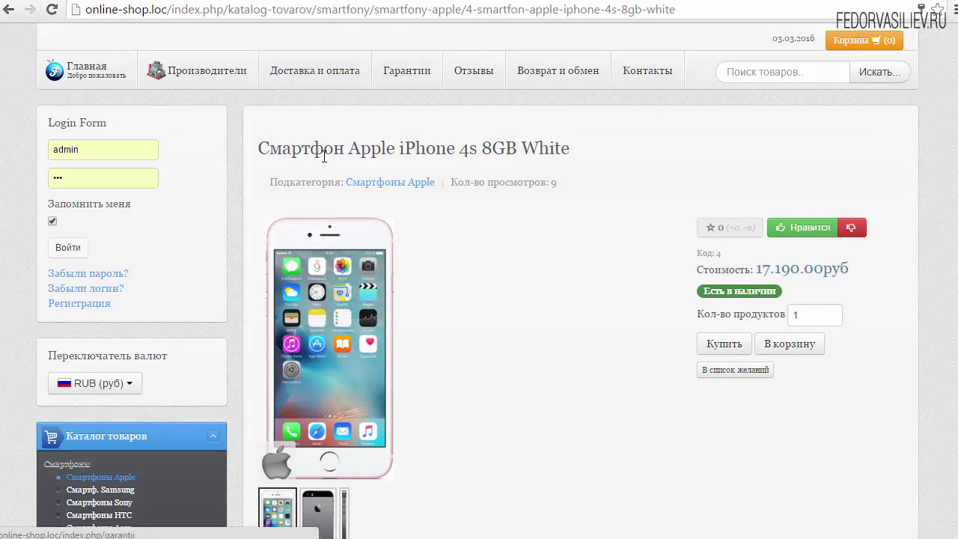
Check the heading, menu and description typefaces along the smartphone's product page
scroll(329, 146, "down", 1)
scroll(329, 152, "down", 5)
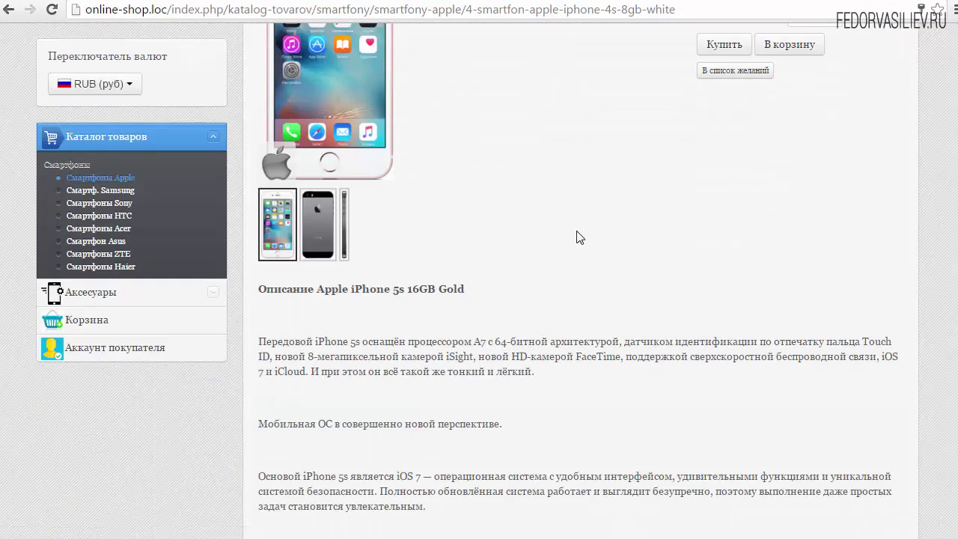
scroll(579, 237, "up", 6)
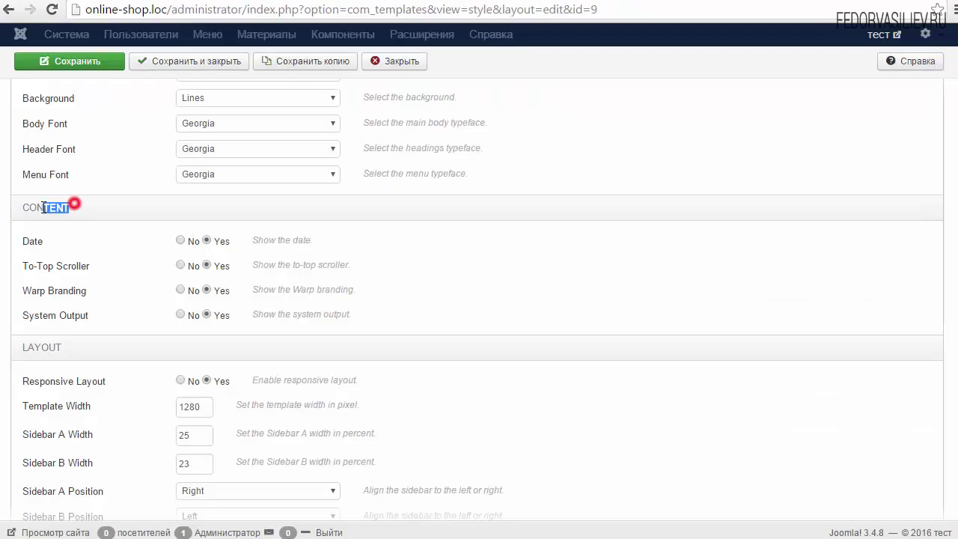
Set the Date option in the profile's content settings to No and save the template style
left_click(75, 226)
left_click(179, 241)
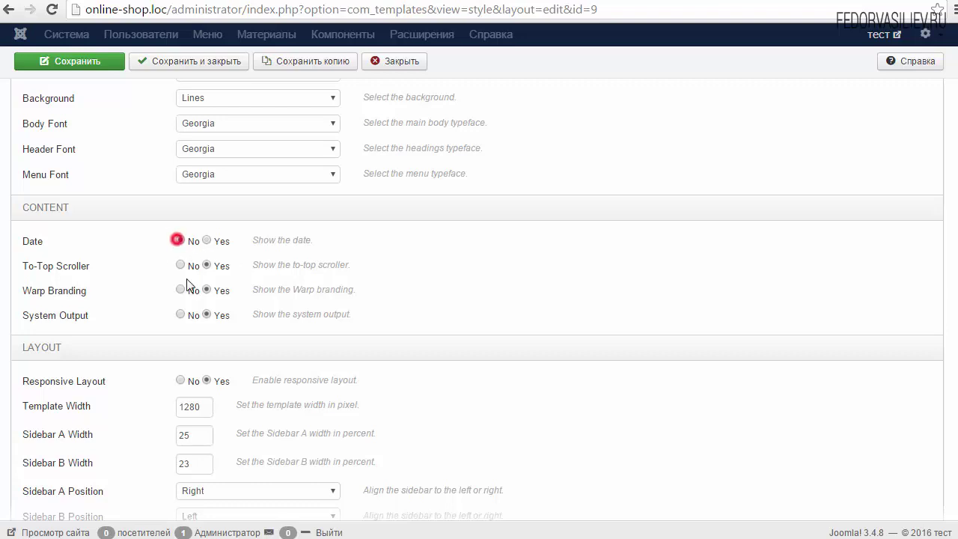
left_click(72, 62)
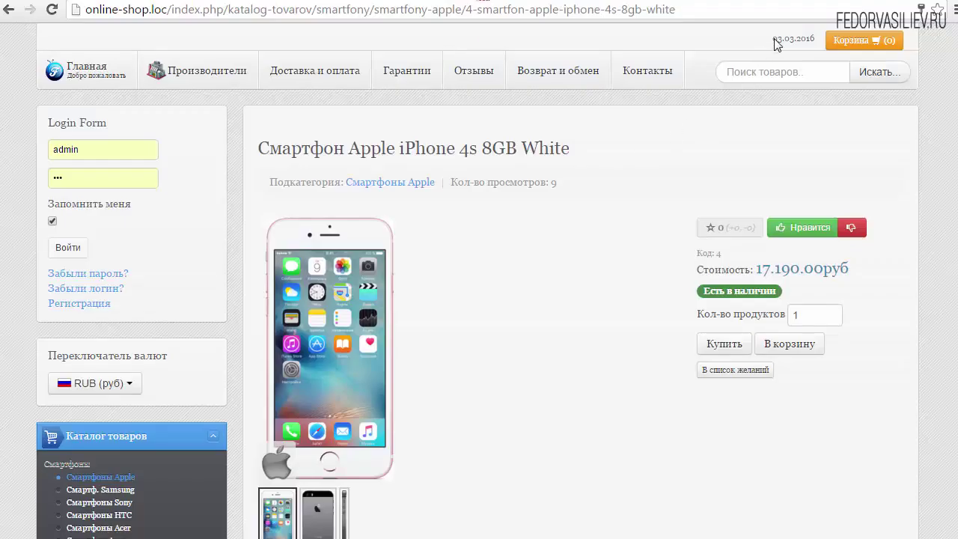
Locate the date in the product page's header and reload the page to check the date display
left_click_drag(773, 39, 816, 40)
left_click(798, 39)
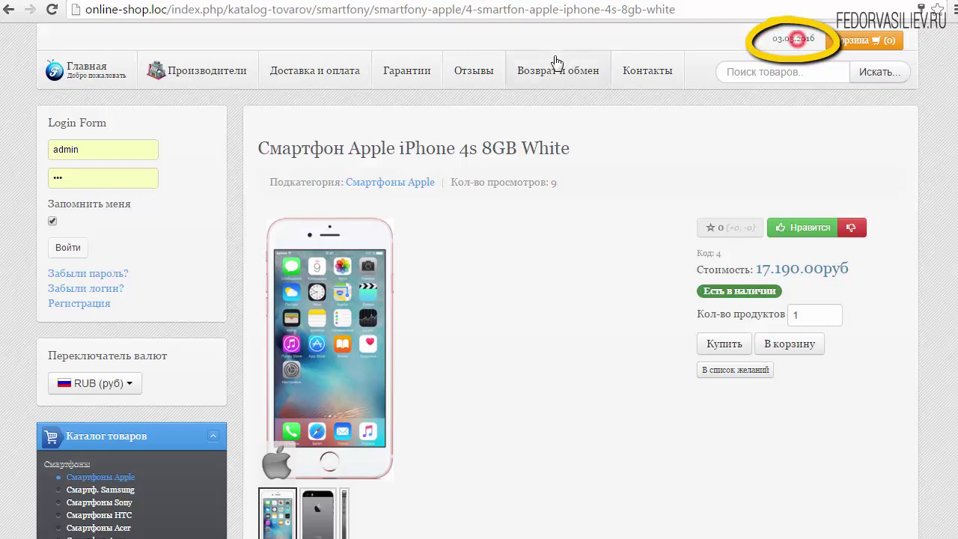
left_click(52, 9)
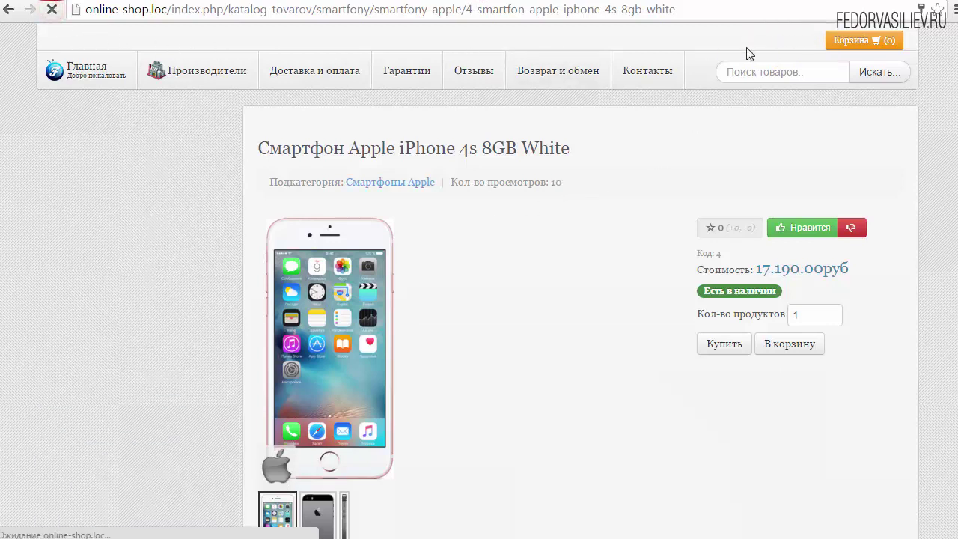
Restore the profile's Date option to Yes in the template style
key("ctrl+Tab")
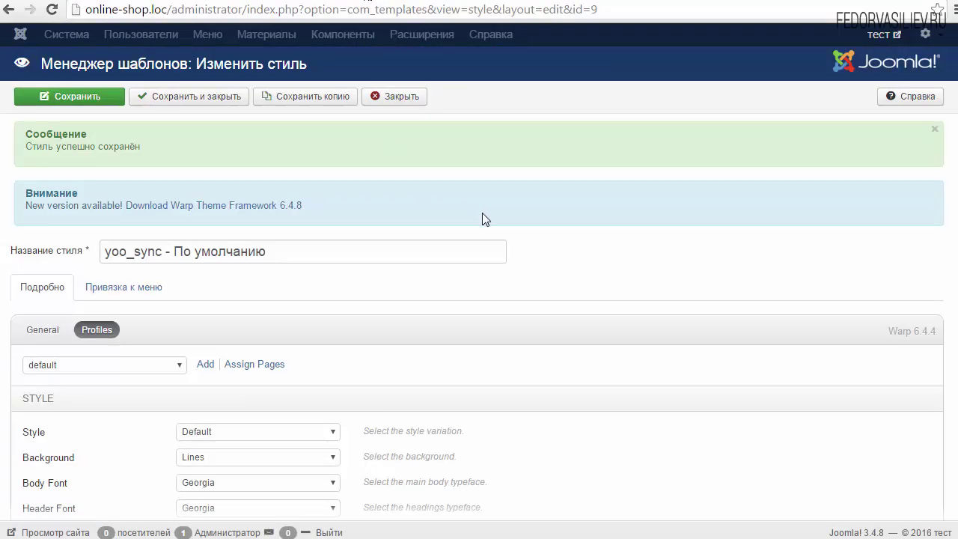
scroll(484, 216, "down", 5)
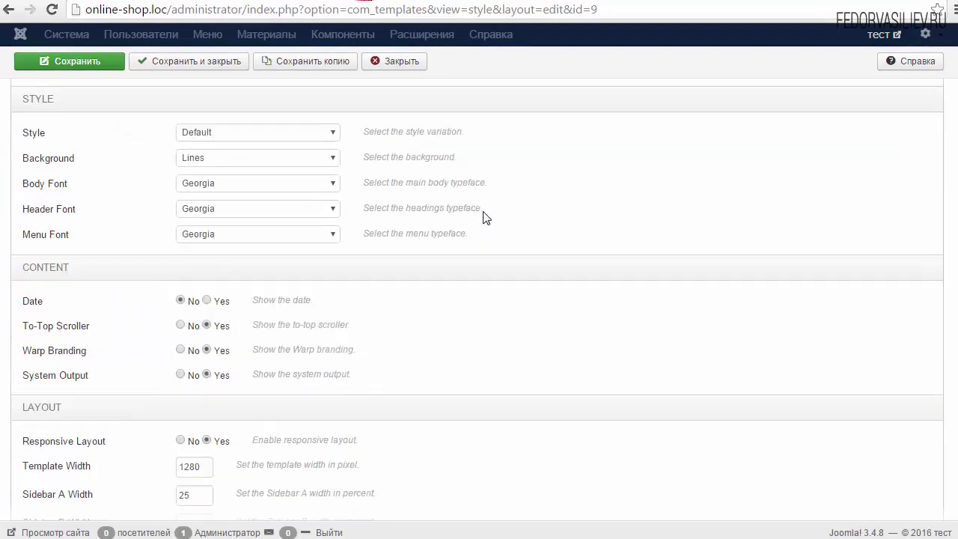
left_click(208, 302)
Try the to-top scroller at the end of the product page to return to the page's beginning
left_click_drag(60, 326, 57, 327)
key("ctrl+Tab")
scroll(661, 202, "down", 4)
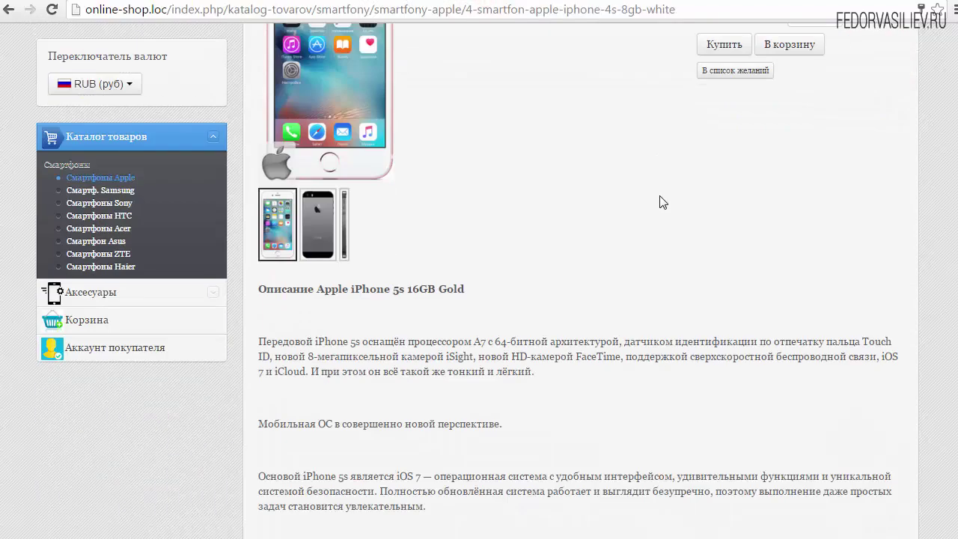
scroll(662, 202, "down", 10)
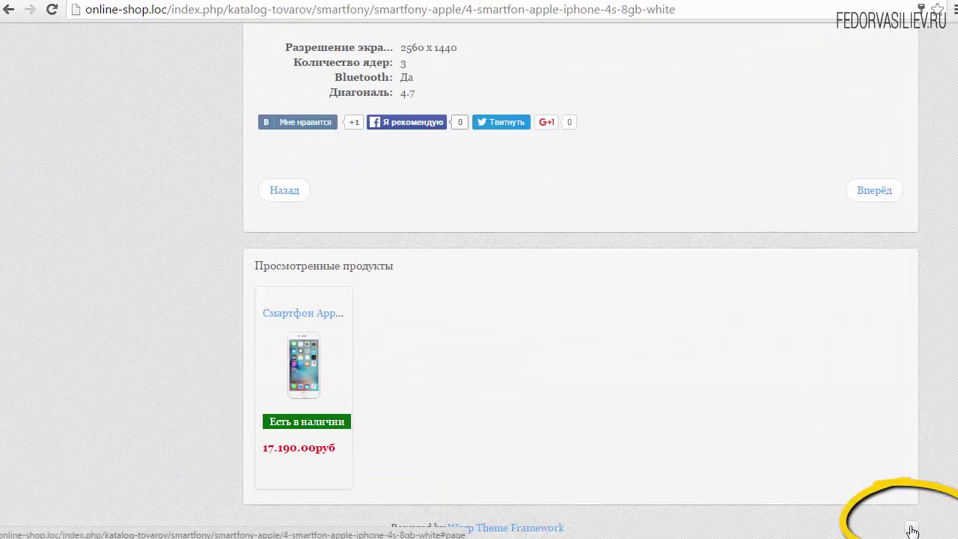
left_click(912, 532)
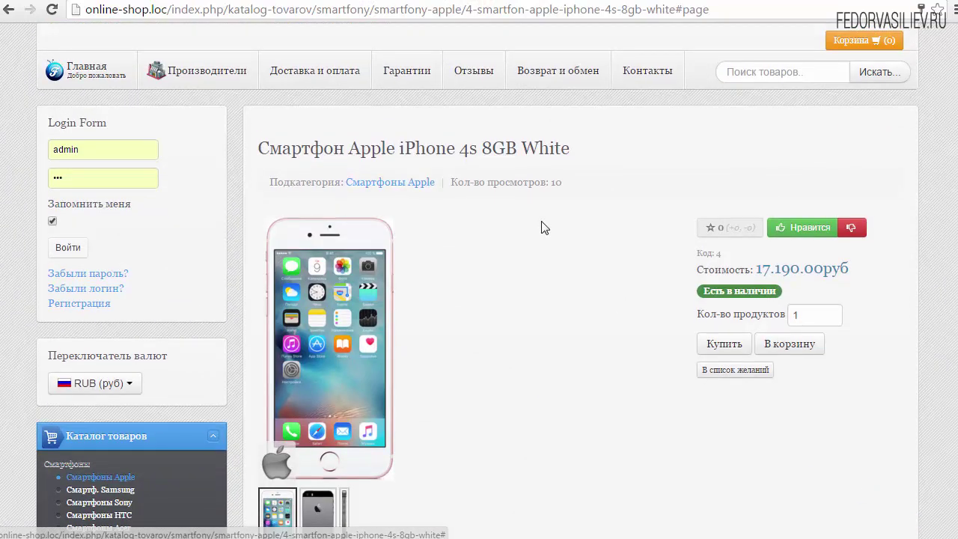
Set Warp Branding to No in the profile's content settings and save the template style
key("ctrl+shift+Tab")
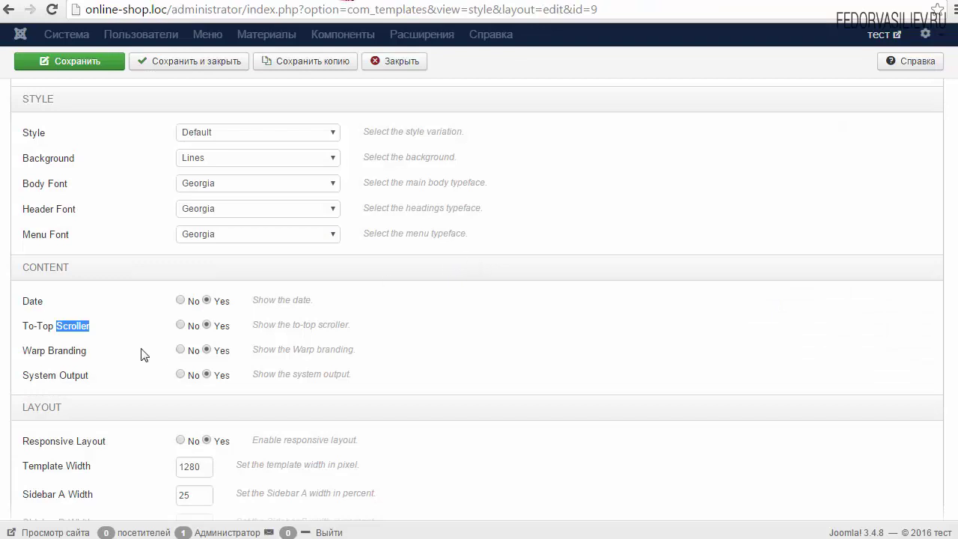
left_click(120, 329)
triple_click(30, 348)
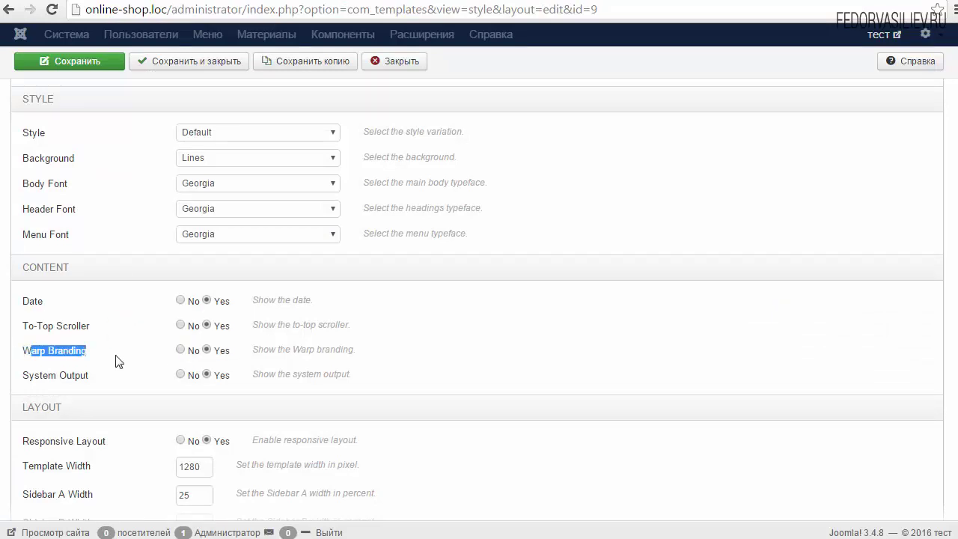
left_click(98, 65)
Examine the Warp Theme Framework line in the product page's footer before and after reloading the page
key("ctrl+Tab")
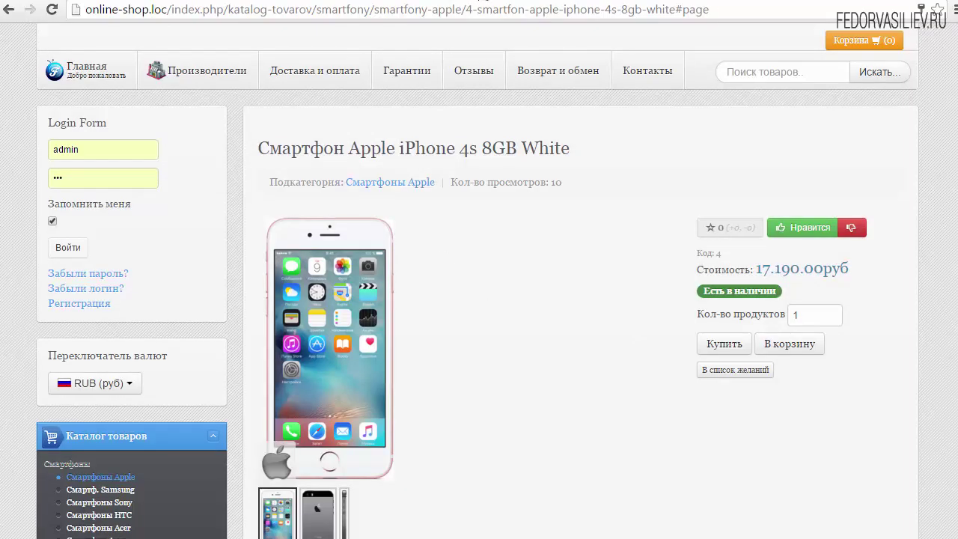
scroll(560, 535, "down", 15)
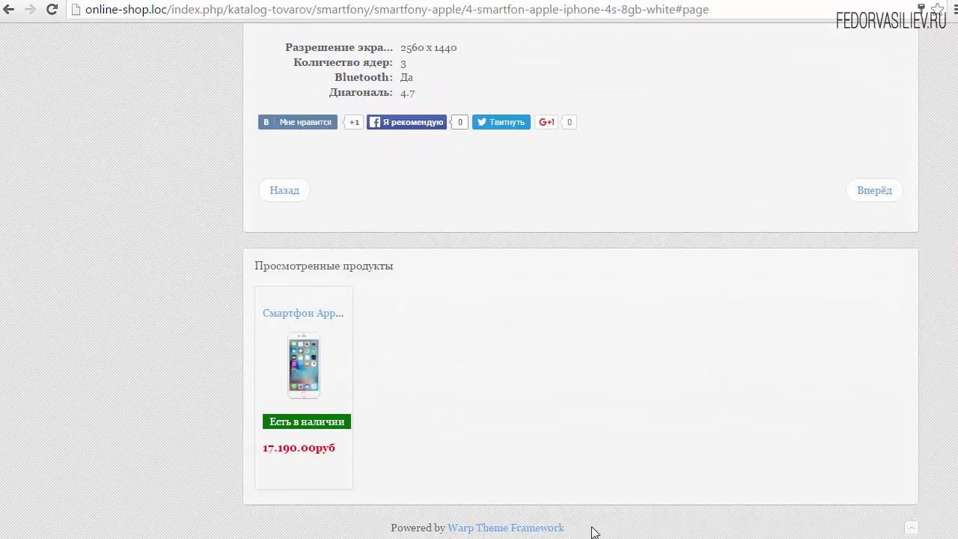
left_click_drag(584, 528, 397, 528)
left_click(380, 533)
left_click_drag(589, 526, 389, 528)
left_click(389, 527)
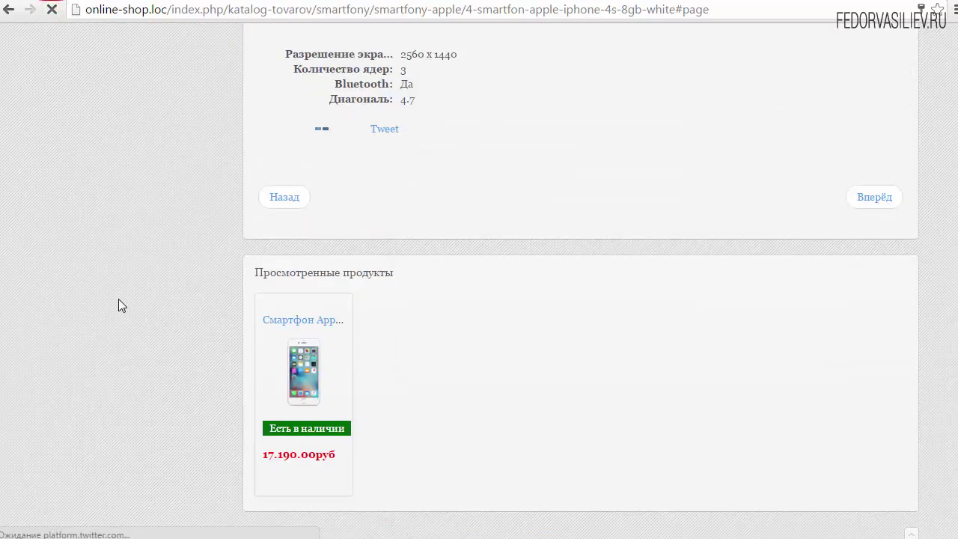
left_click_drag(611, 518, 501, 522)
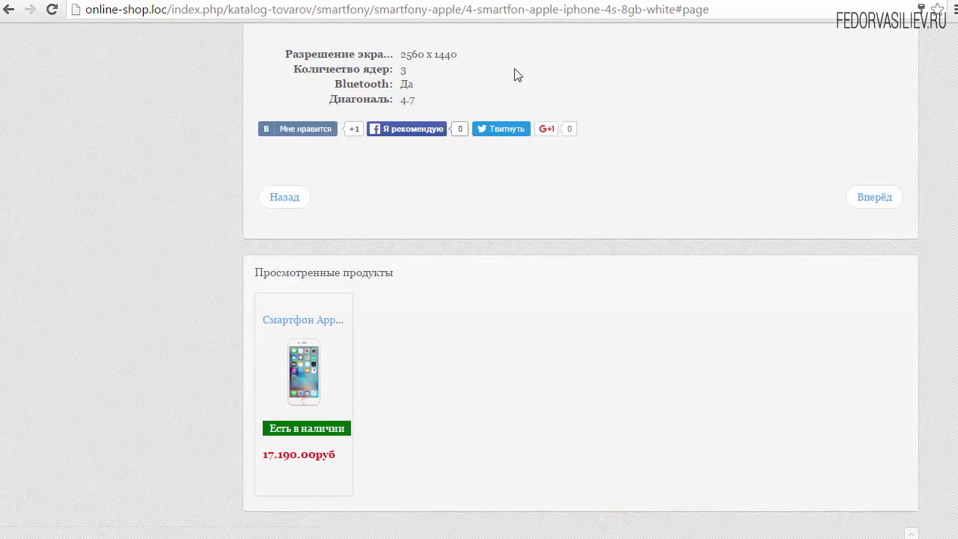
Review the System Output option and examine the content area along the shop's home page
left_click_drag(88, 300, 23, 301)
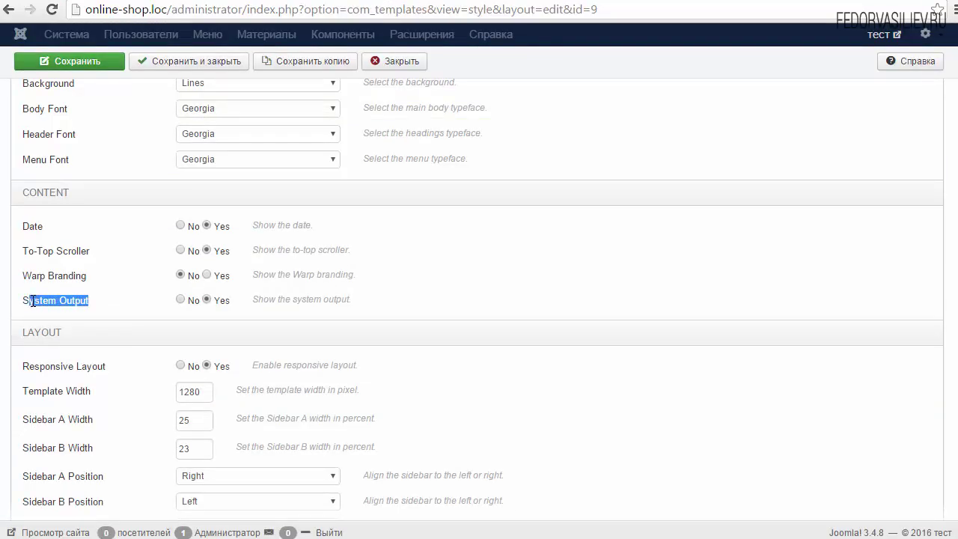
left_click(78, 300)
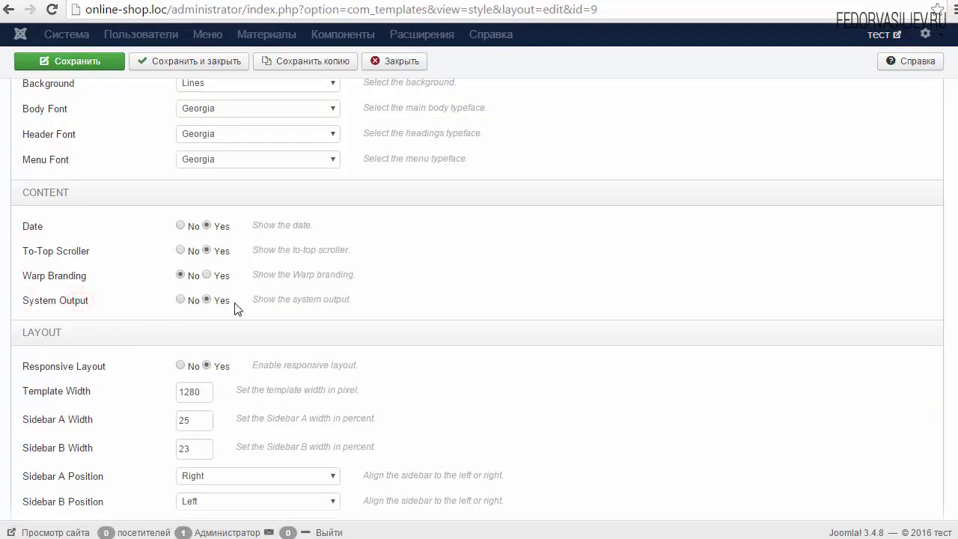
left_click_drag(222, 301, 217, 302)
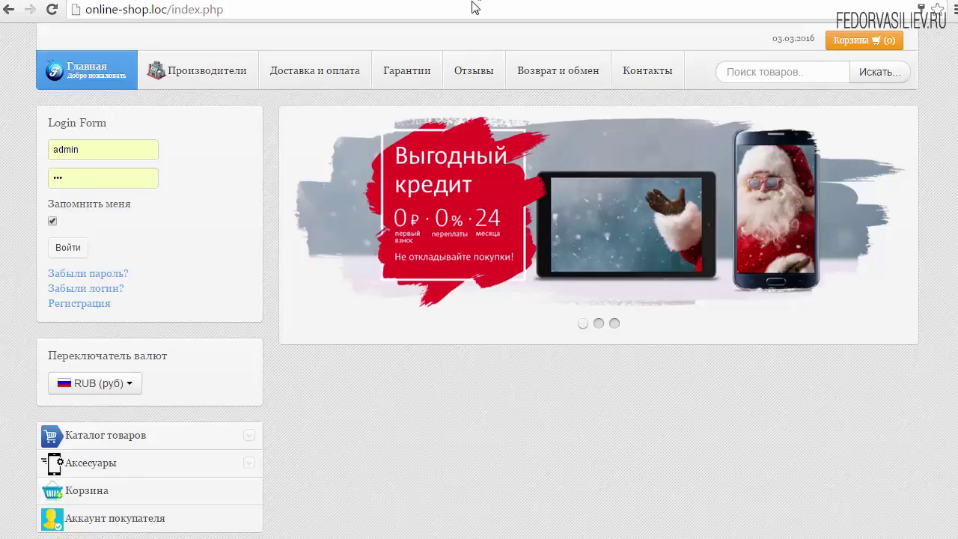
scroll(475, 235, "down", 4)
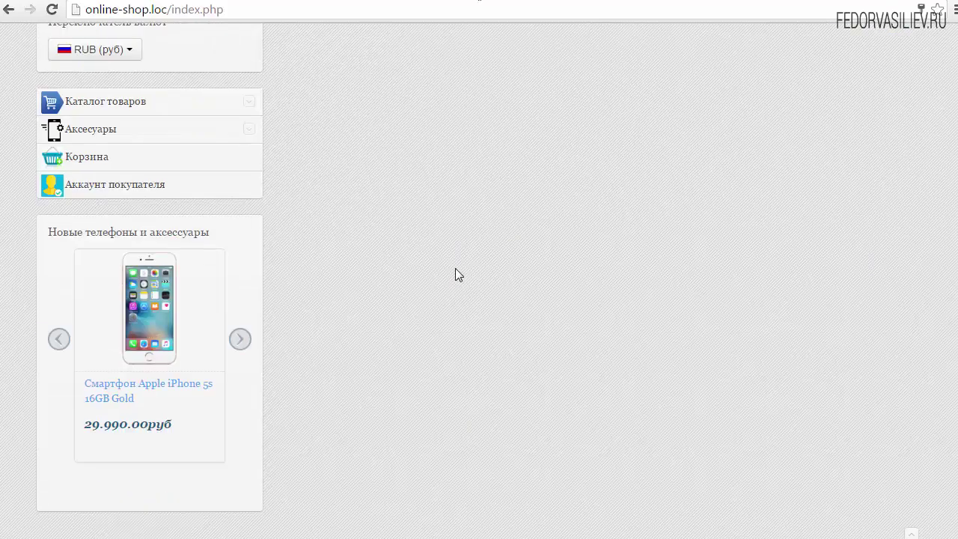
scroll(721, 330, "up", 4)
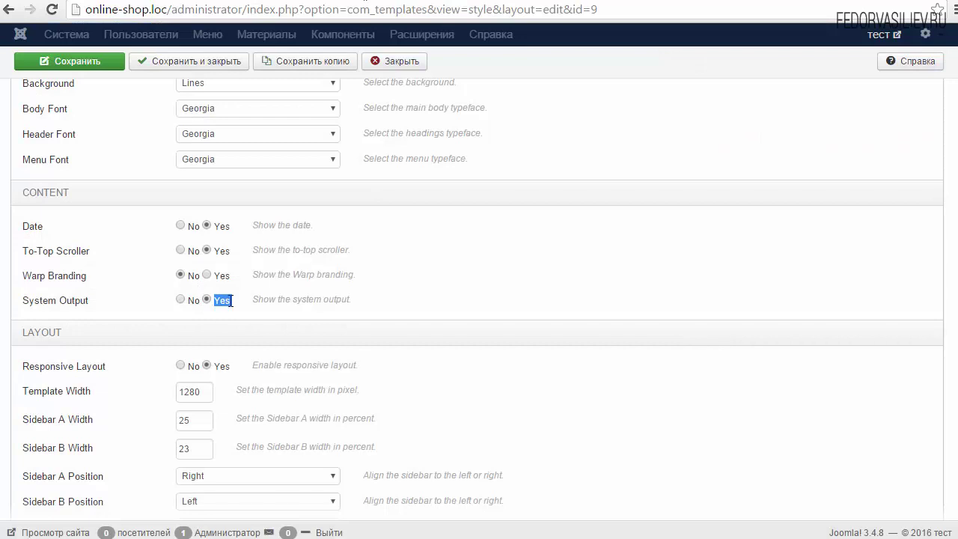
Save the template style and go to the profile's Layout settings
left_click(261, 296)
left_click(66, 63)
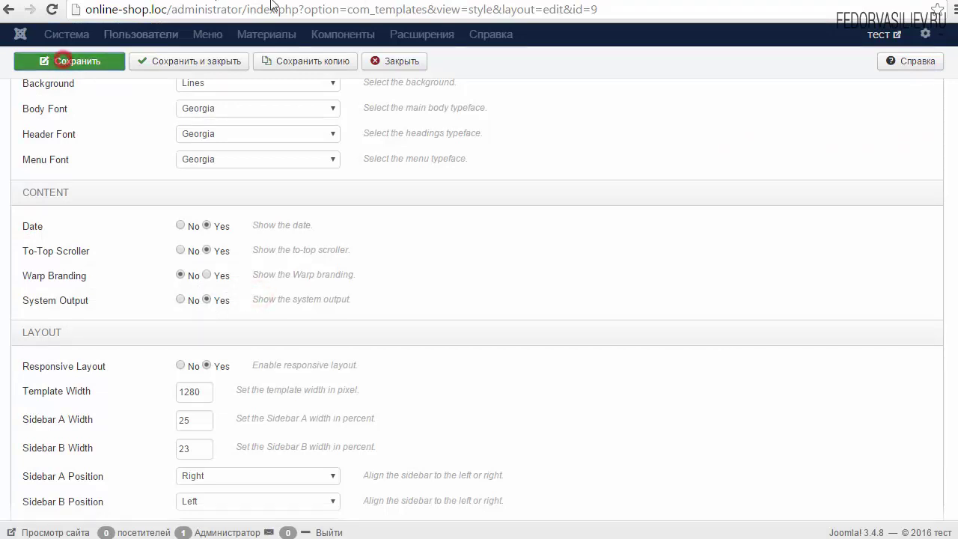
scroll(328, 204, "down", 3)
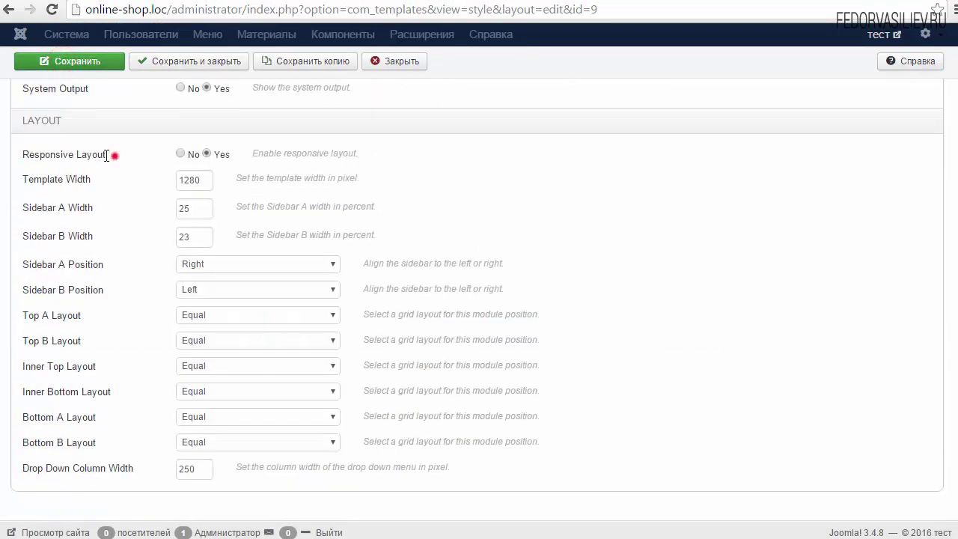
Review the Responsive Layout option and look over the category grid and sidebar on the shop's home page
left_click_drag(107, 155, 36, 152)
left_click(25, 154)
left_click(496, 2)
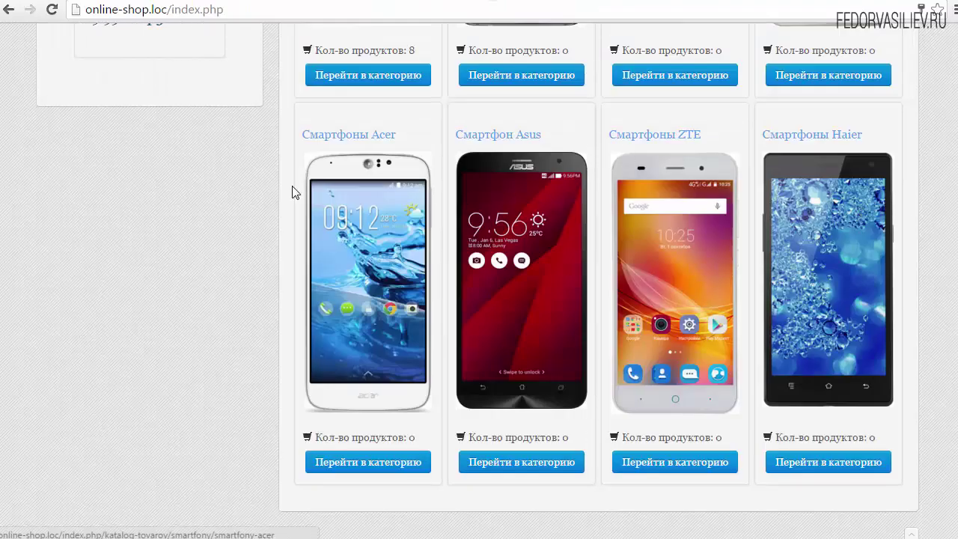
scroll(696, 211, "up", 5)
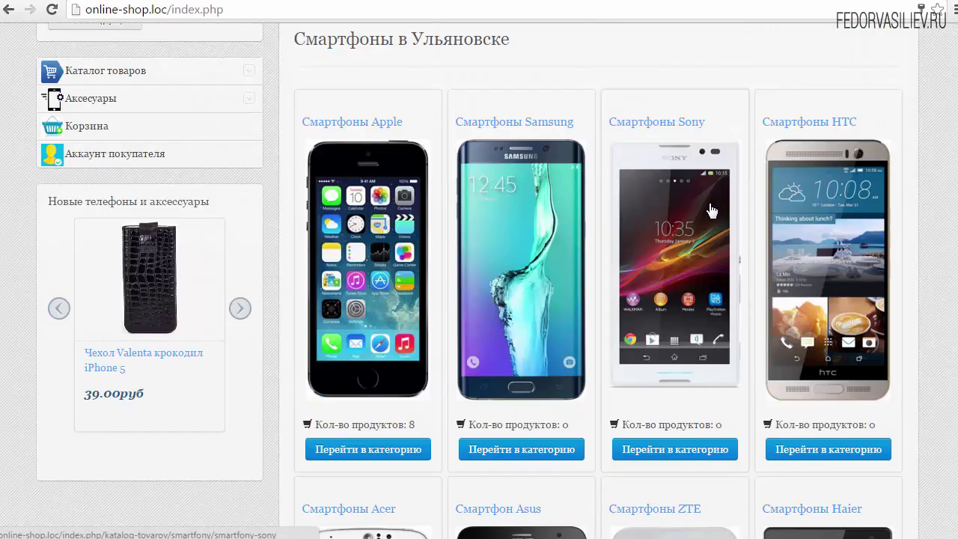
scroll(357, 175, "up", 2)
scroll(352, 187, "down", 2)
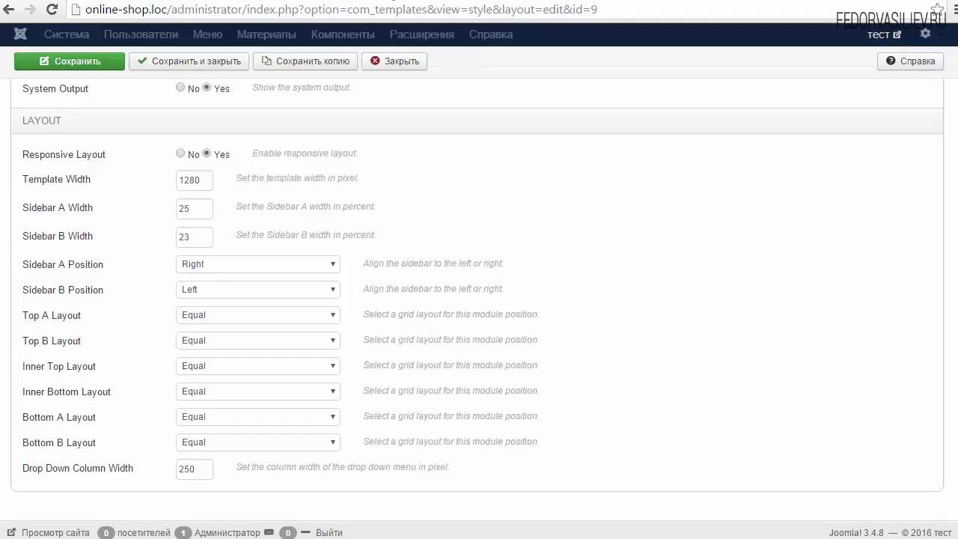
Examine the Template Width, Sidebar A Width and Sidebar B Width settings in the template's Layout section
left_click(100, 181)
left_click(90, 179)
left_click_drag(204, 180, 151, 187)
left_click(149, 182)
left_click_drag(94, 208, 52, 208)
left_click_drag(94, 237, 53, 235)
left_click(75, 207)
left_click_drag(209, 209, 124, 215)
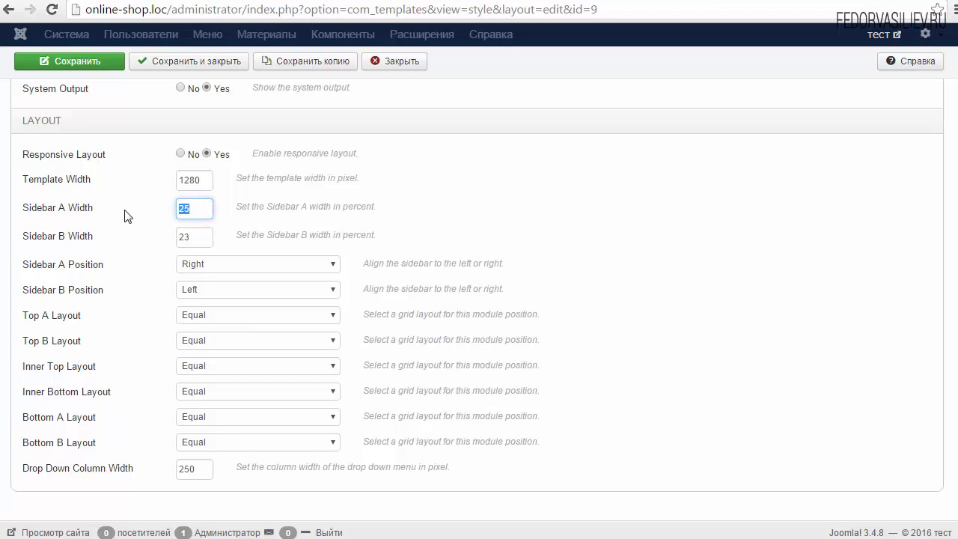
Compare the Sidebar A and Sidebar B Width fields with the sidebar column on the shop's home page
left_click(195, 208)
left_click_drag(208, 237, 182, 235)
type("25")
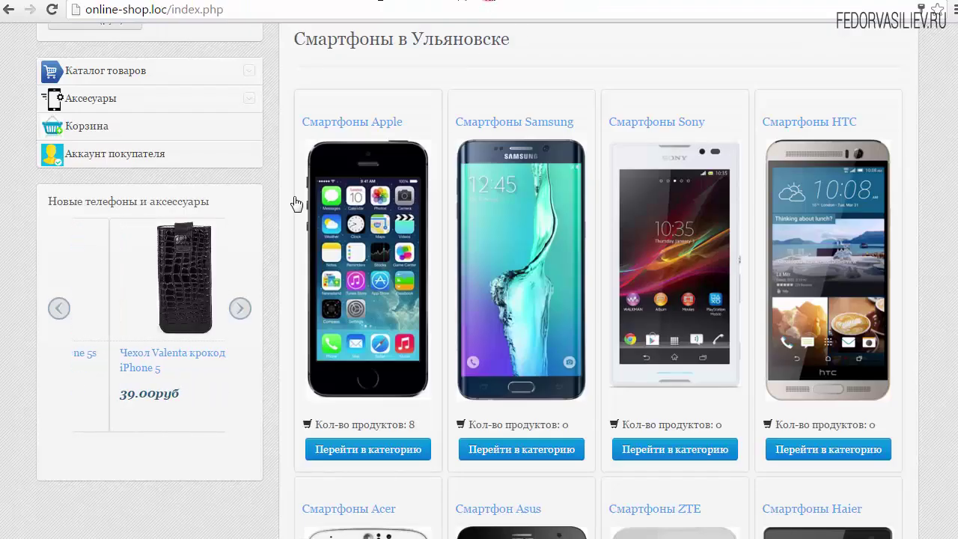
scroll(77, 255, "up", 4)
scroll(77, 255, "up", 2)
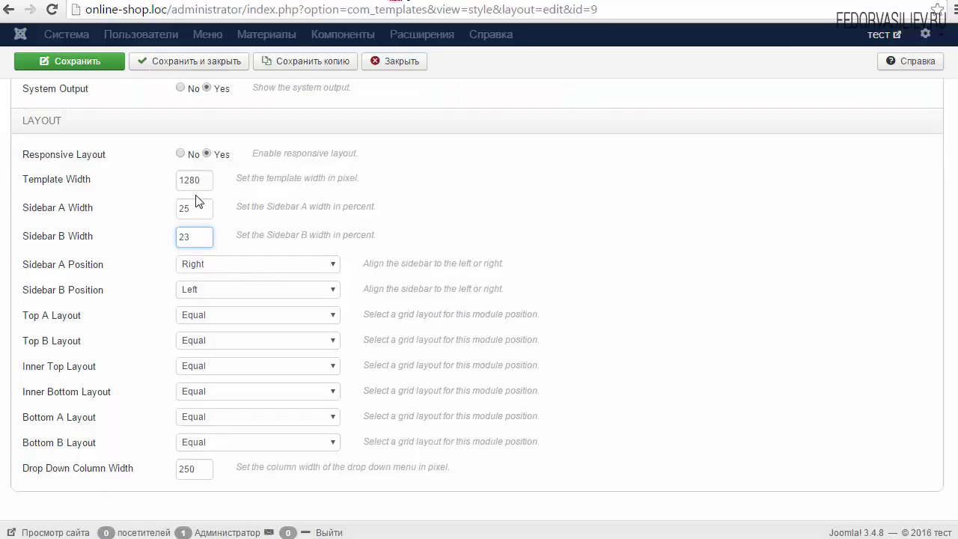
left_click(198, 206)
left_click(188, 238)
left_click(196, 235)
Review the alignment choices offered for Sidebar A Position and close the list
left_click(114, 270)
left_click_drag(24, 262, 63, 261)
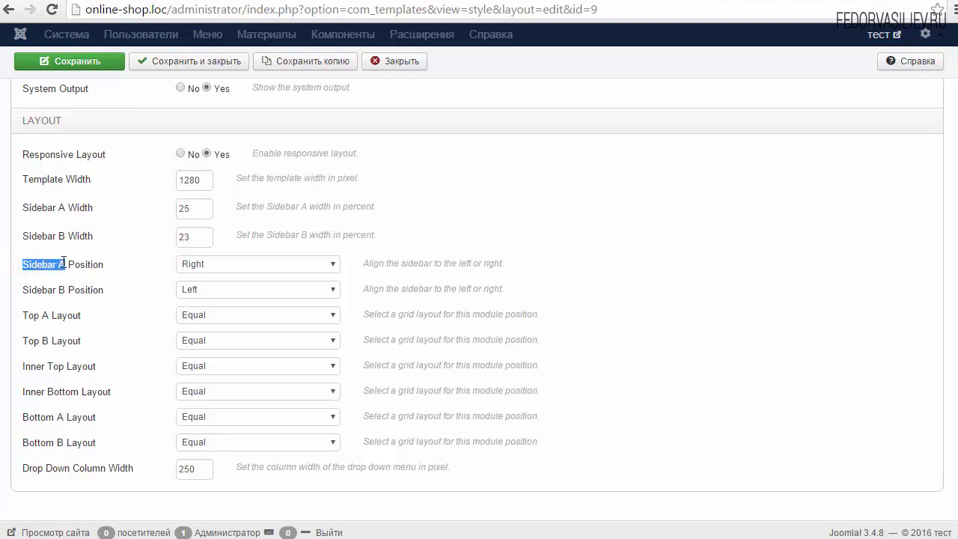
left_click(105, 266)
left_click(204, 264)
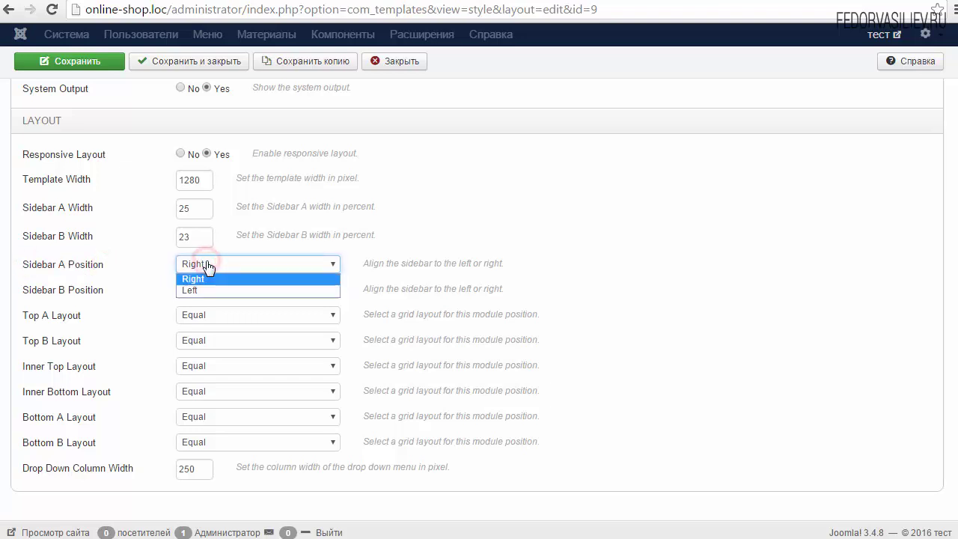
left_click(208, 266)
left_click_drag(67, 265, 24, 269)
left_click(143, 269)
left_click(196, 267)
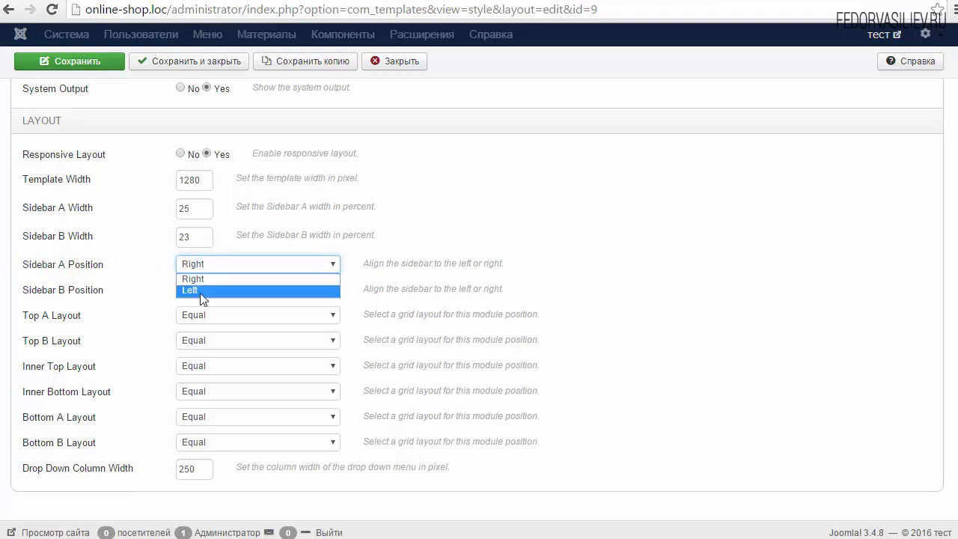
left_click(145, 262)
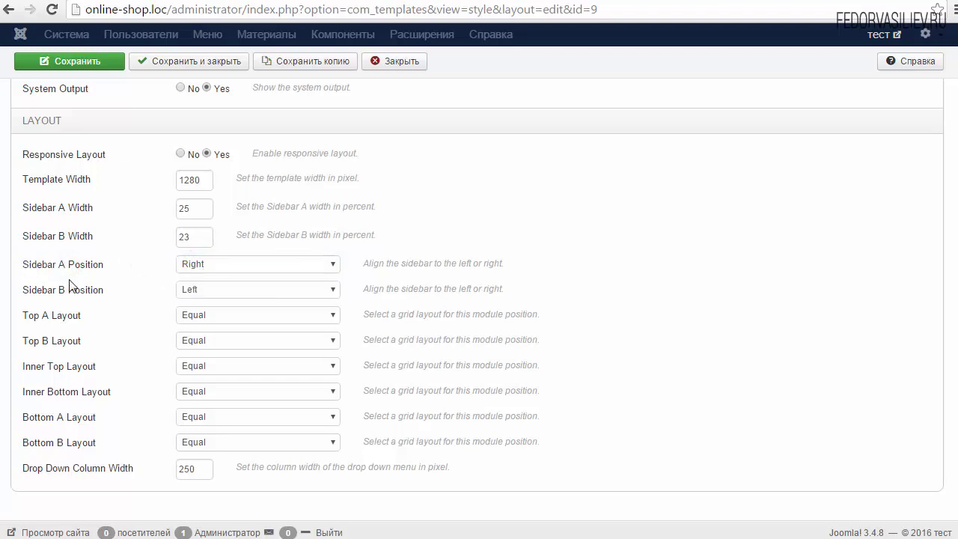
Examine the login form, currency switcher and menu modules in the sidebar of the shop's home page
left_click_drag(69, 264, 36, 264)
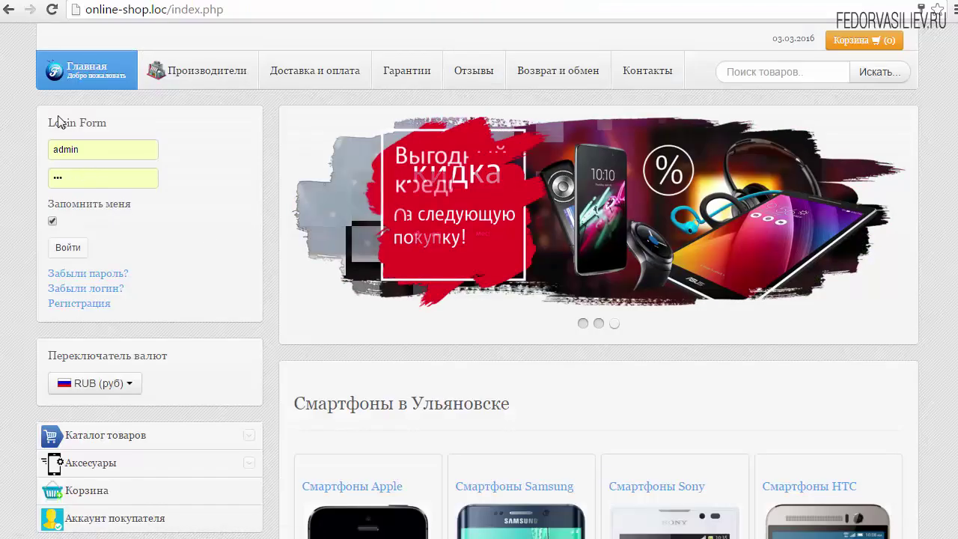
scroll(111, 158, "down", 3)
scroll(133, 252, "up", 3)
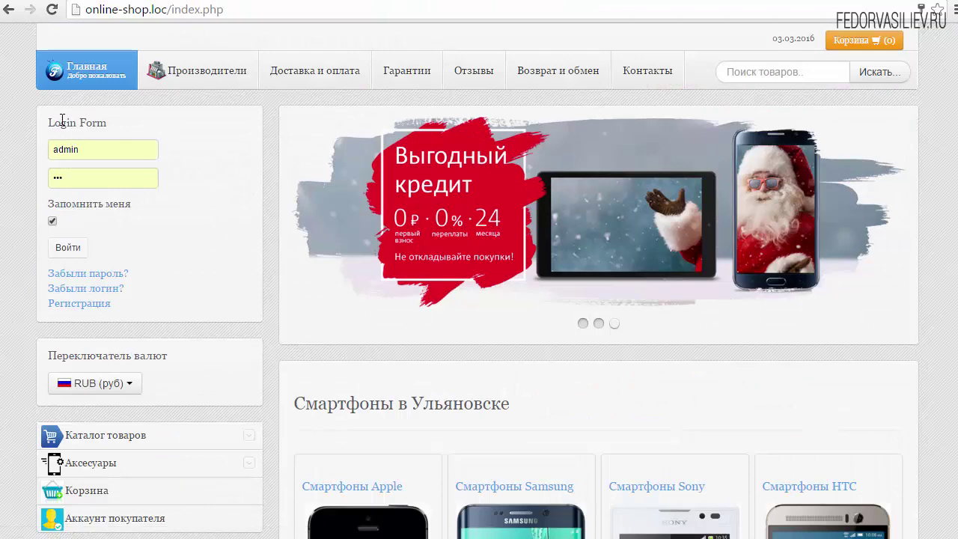
left_click_drag(66, 122, 116, 120)
scroll(209, 160, "down", 3)
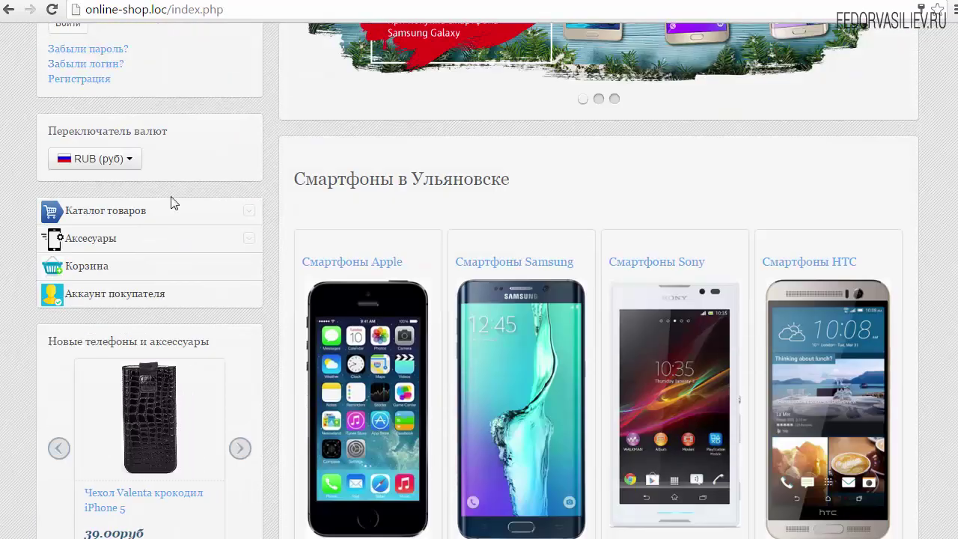
left_click_drag(174, 132, 109, 133)
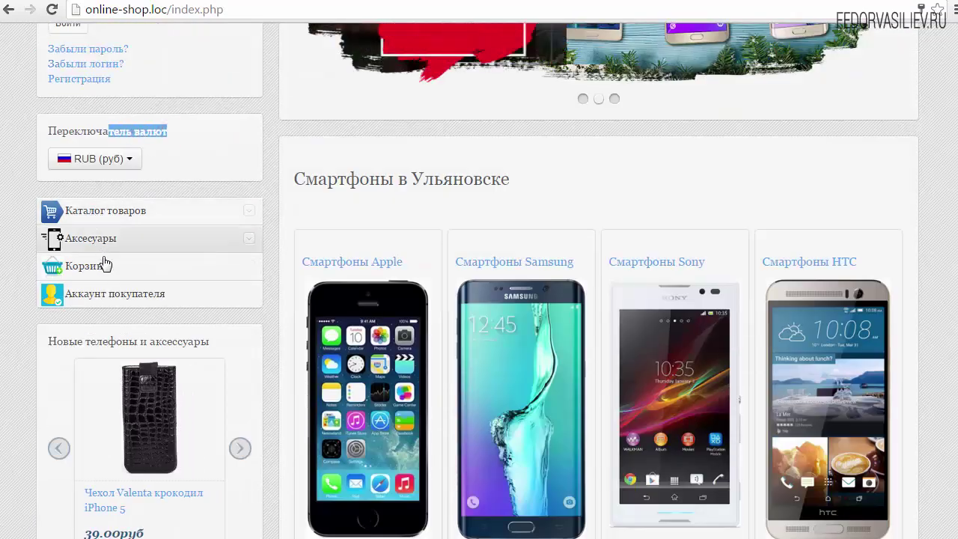
scroll(90, 217, "down", 2)
scroll(85, 207, "down", 5)
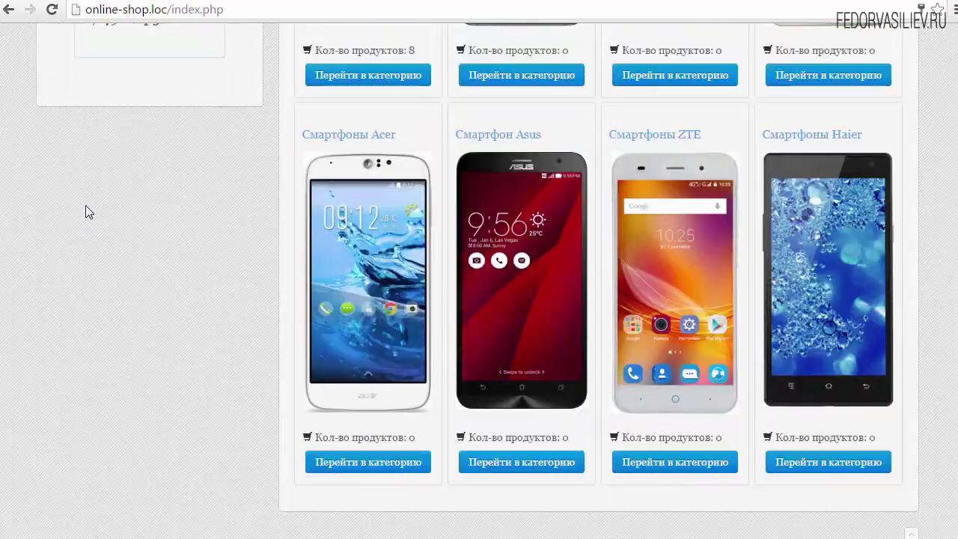
scroll(86, 207, "up", 7)
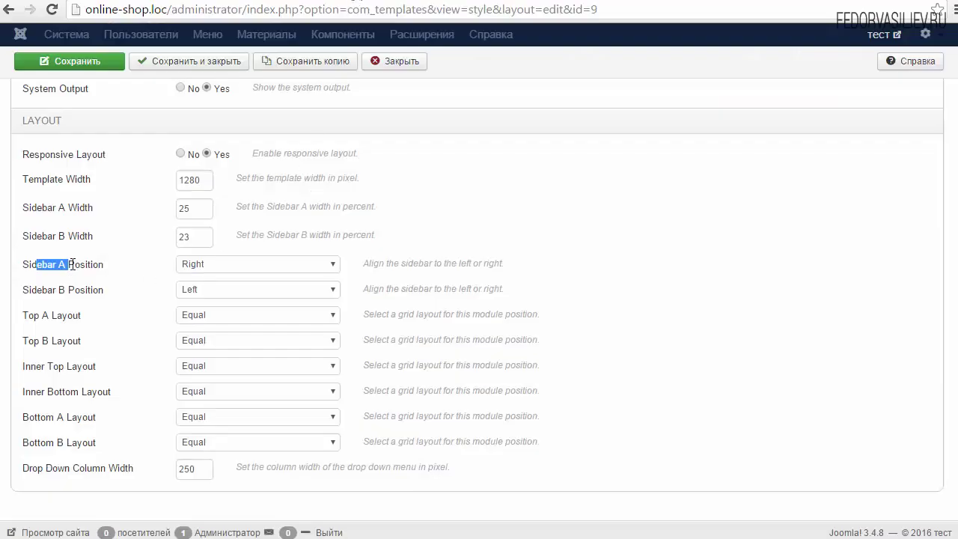
Check the alignment choices of both Sidebar A Position and Sidebar B Position in the Layout section
left_click(220, 265)
left_click(149, 262)
double_click(67, 290)
left_click(224, 289)
left_click(225, 290)
left_click(225, 289)
left_click(225, 290)
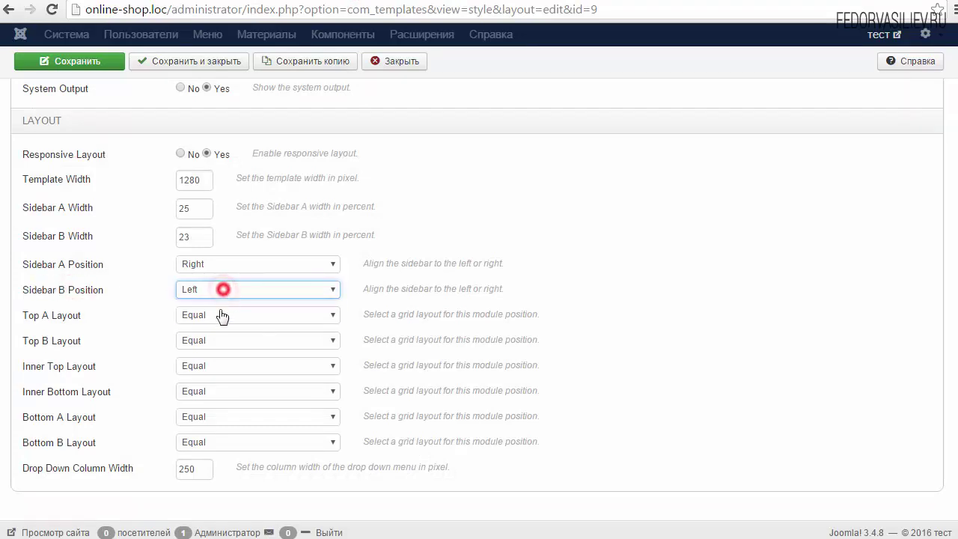
Go through the module position grid settings from Top A Layout down to Bottom B Layout
left_click(213, 315)
left_click_drag(87, 341, 46, 340)
left_click_drag(105, 365, 46, 367)
left_click_drag(119, 390, 53, 392)
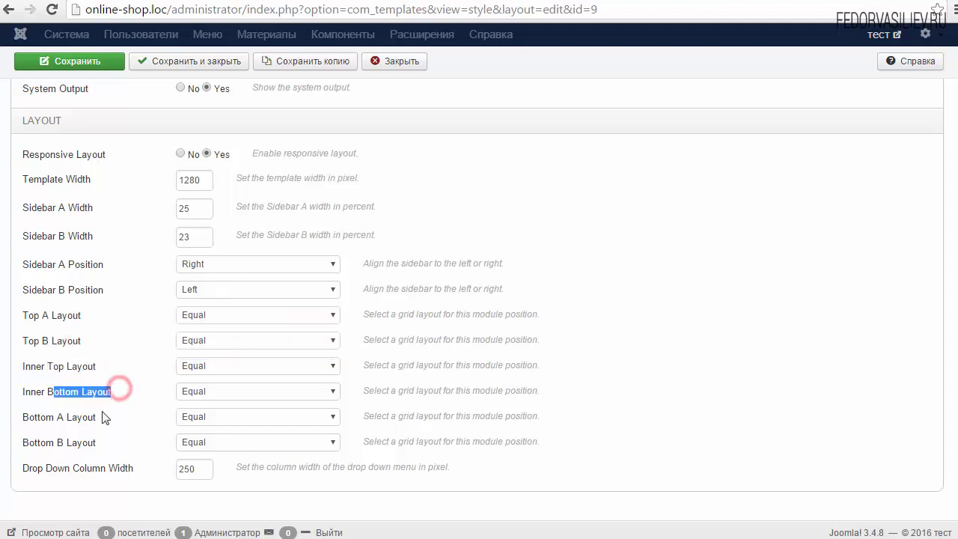
left_click_drag(104, 415, 37, 417)
left_click_drag(100, 442, 37, 443)
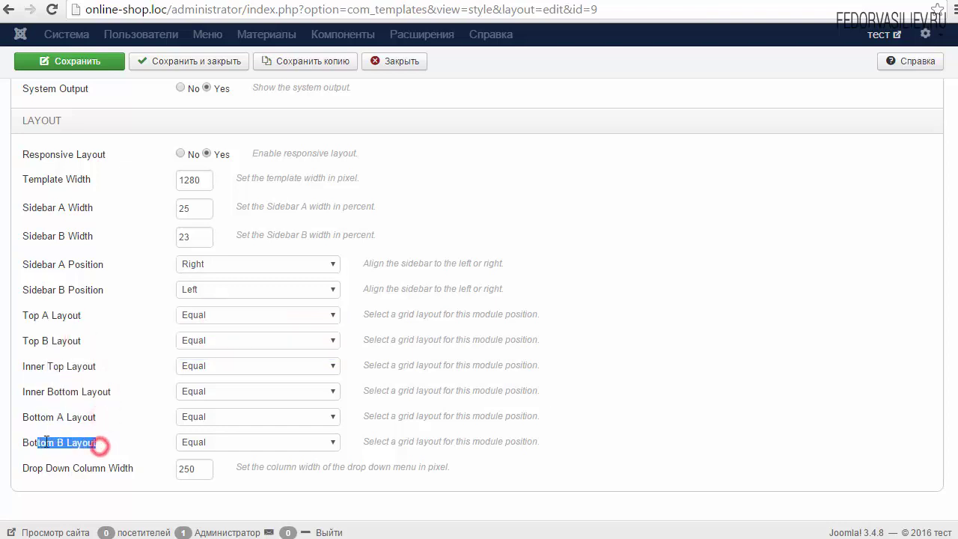
Review the grid layout choices offered for Top A Layout and close the list
left_click(199, 321)
left_click(213, 318)
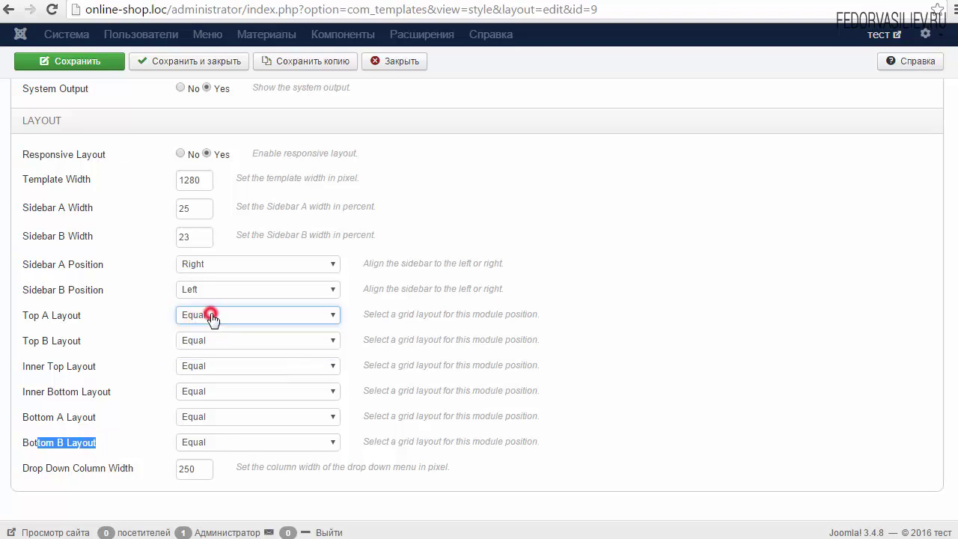
left_click(212, 314)
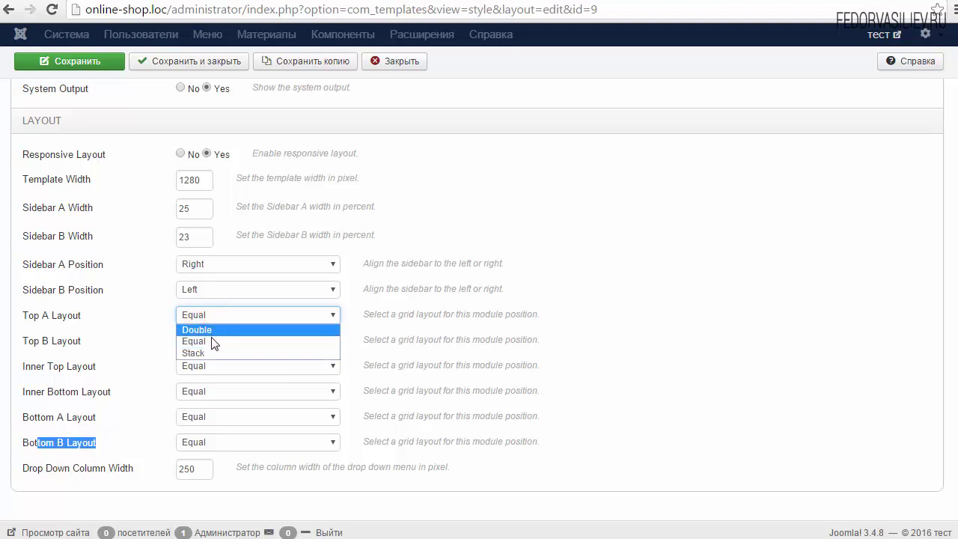
left_click(98, 331)
left_click(192, 318)
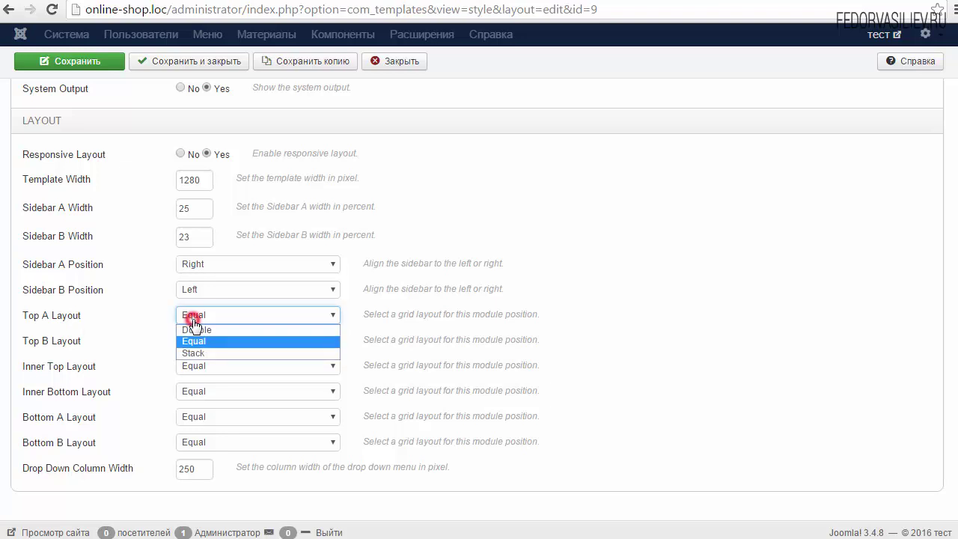
left_click(98, 318)
Compare the Top, Inner and Bottom layout settings among the module position grid options
left_click_drag(86, 338, 49, 332)
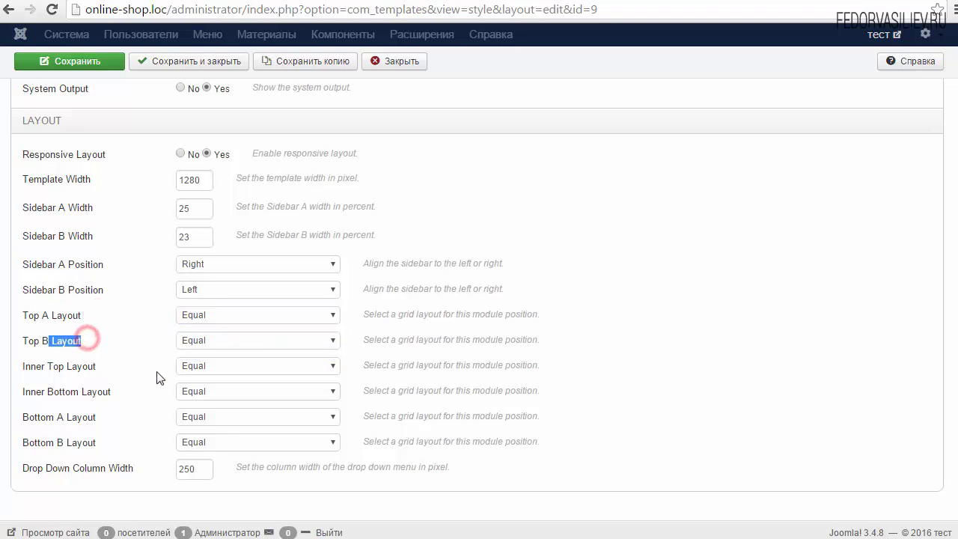
left_click(207, 365)
left_click(95, 366)
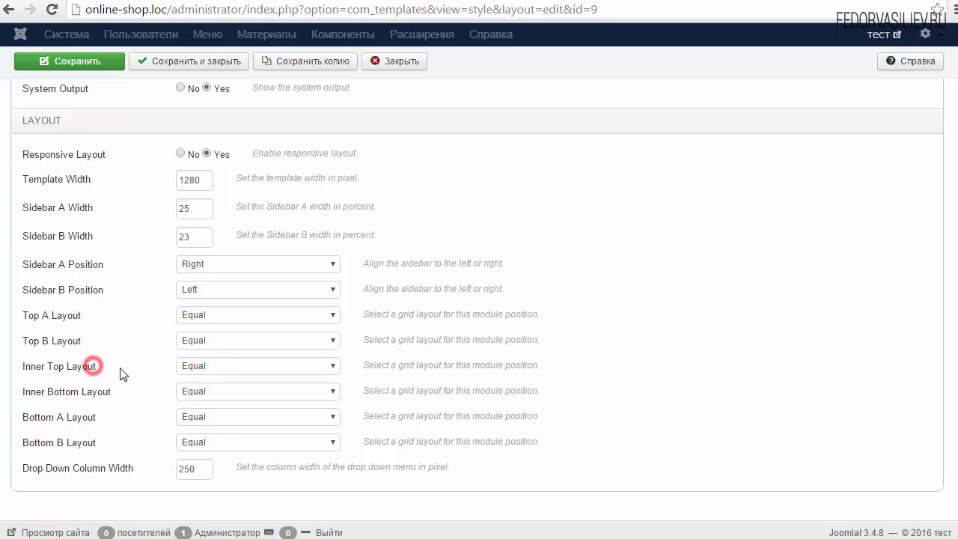
left_click_drag(68, 333, 27, 313)
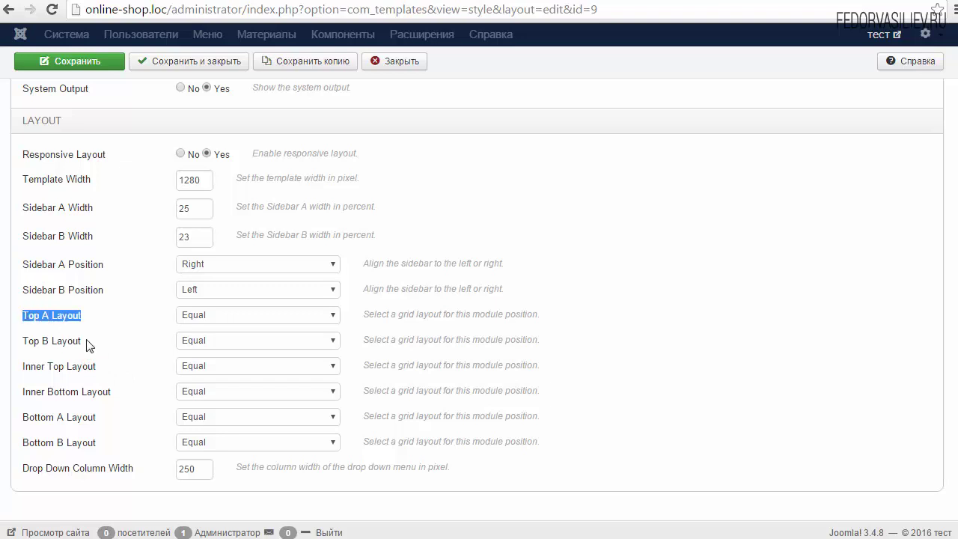
left_click_drag(87, 343, 35, 342)
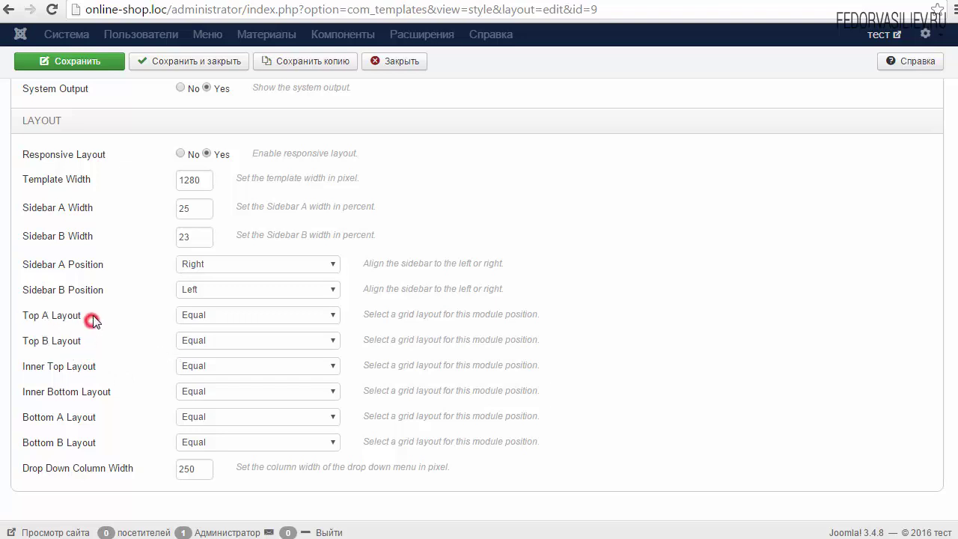
left_click_drag(90, 317, 35, 316)
left_click_drag(80, 443, 49, 439)
left_click(81, 442)
left_click_drag(92, 382, 69, 368)
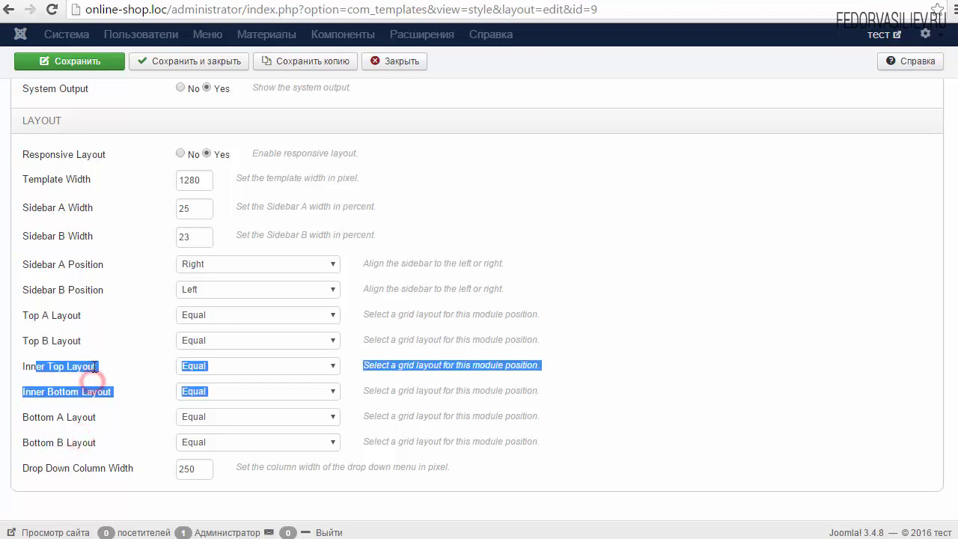
left_click(97, 366)
Review the grid layout choices offered for Top B Layout and close the list
left_click(197, 340)
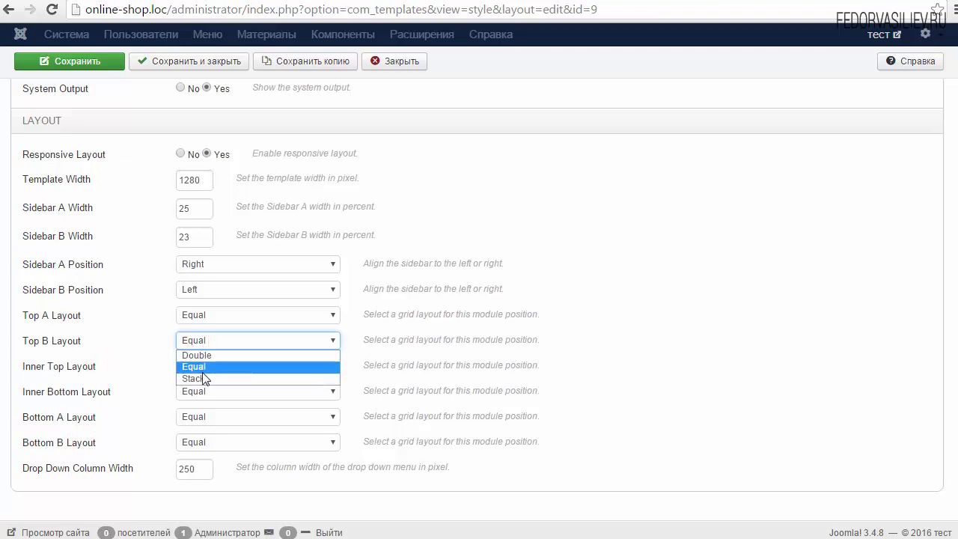
left_click(156, 344)
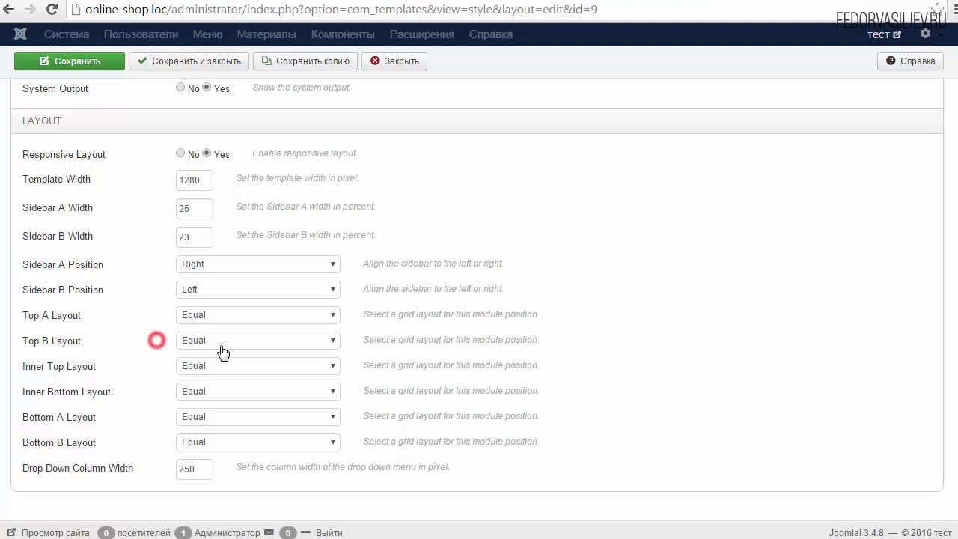
triple_click(98, 342)
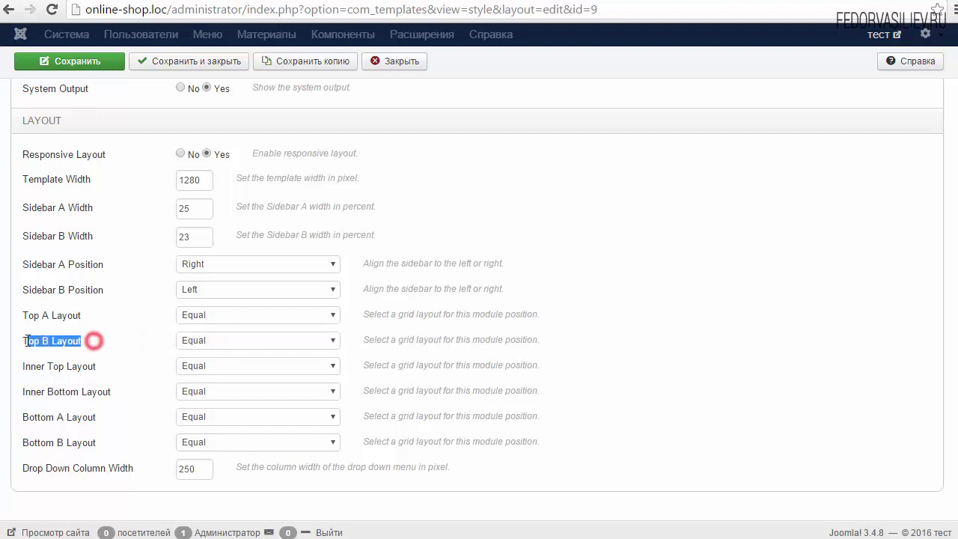
left_click(119, 342)
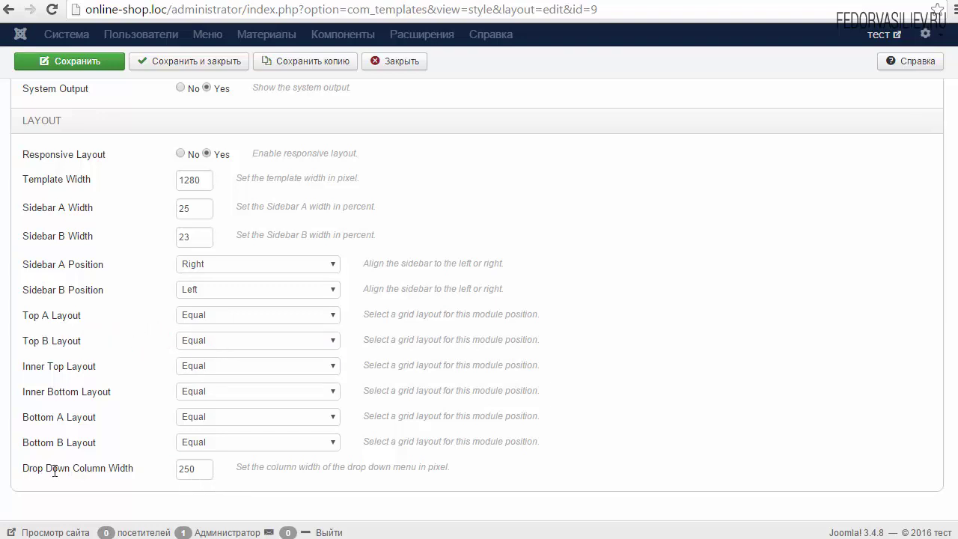
Review the Drop Down Column Width setting and expand the Каталог товаров menu on the shop's home page
triple_click(133, 469)
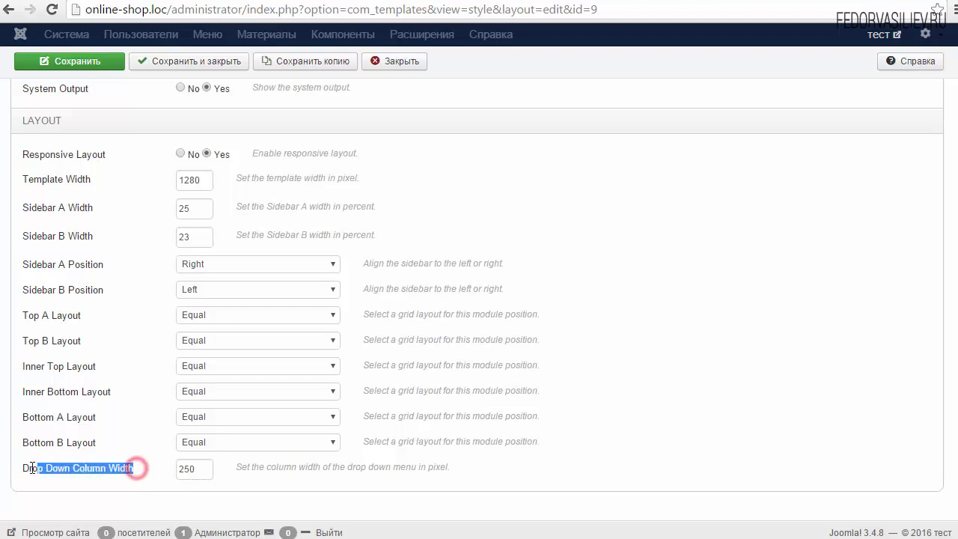
left_click(135, 469)
left_click(201, 470)
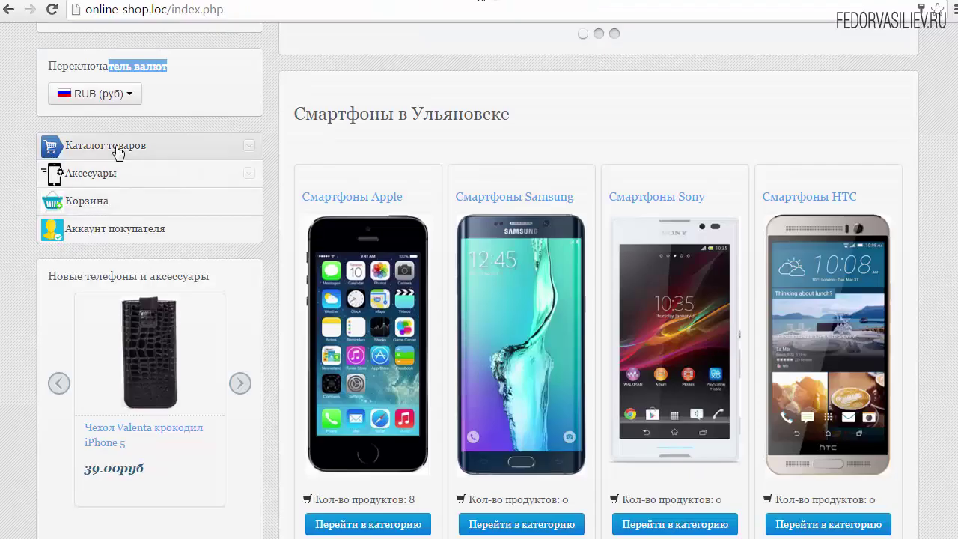
left_click(150, 148)
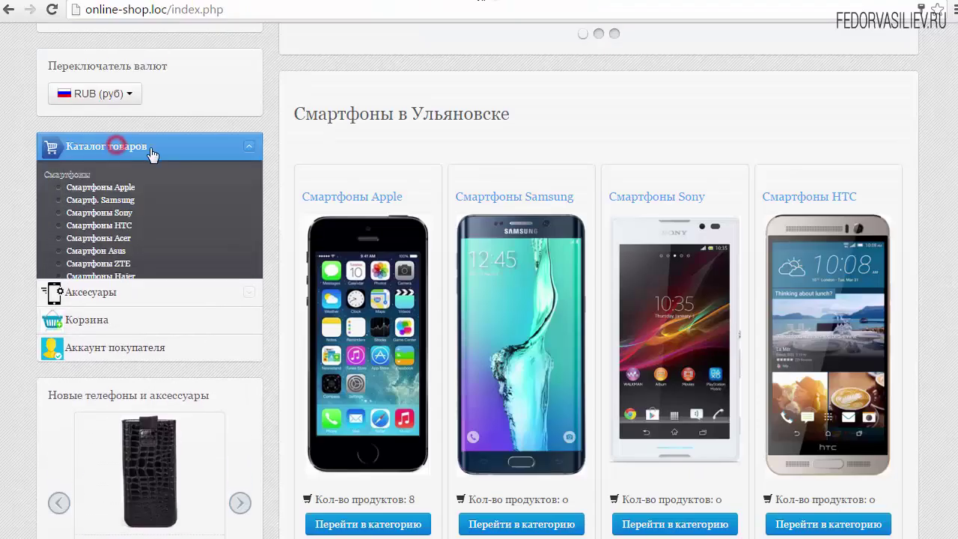
scroll(225, 165, "up", 4)
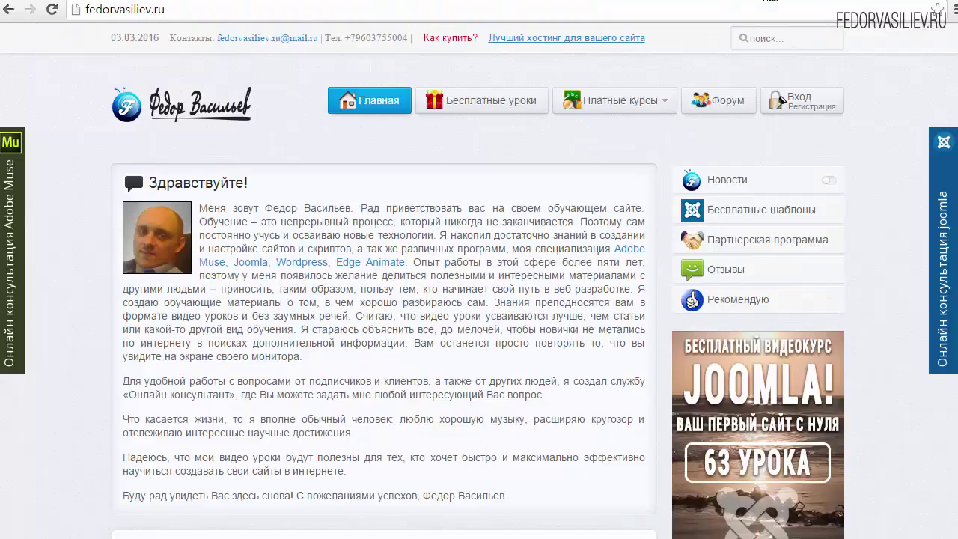
Compare the Платные курсы drop-down menu on the example site with the template's Drop Down Column Width setting
left_click(392, 140)
left_click(589, 109)
left_click(377, 155)
left_click(589, 109)
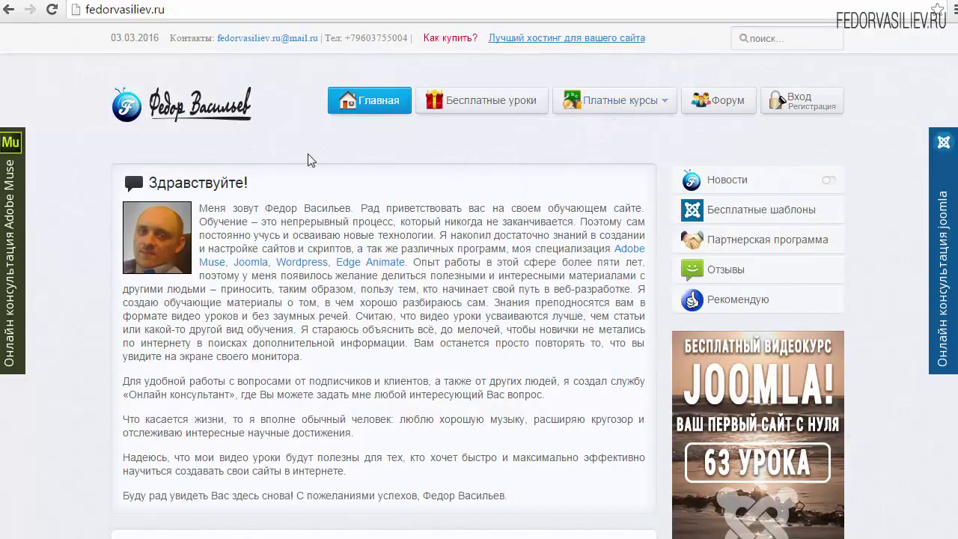
left_click(325, 145)
mouse_move(588, 122)
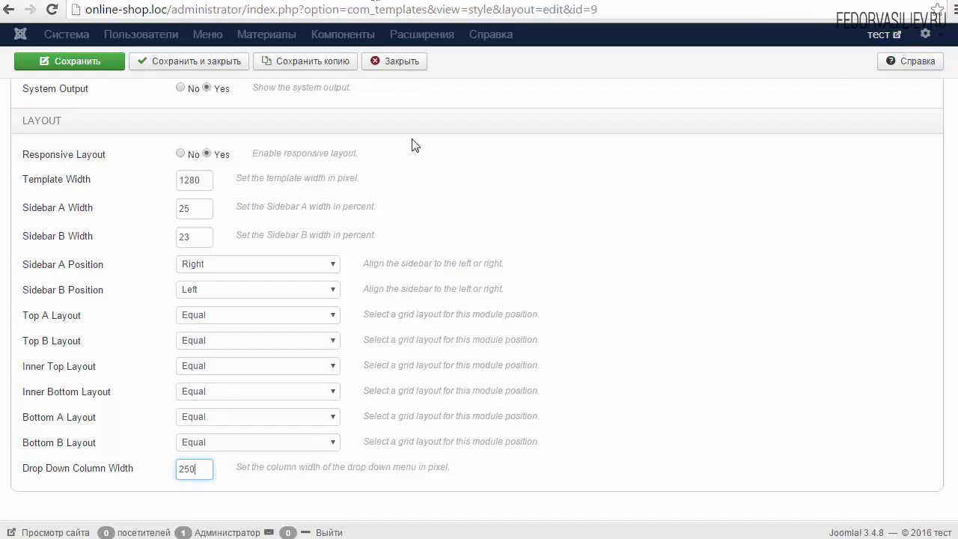
left_click_drag(202, 468, 180, 468)
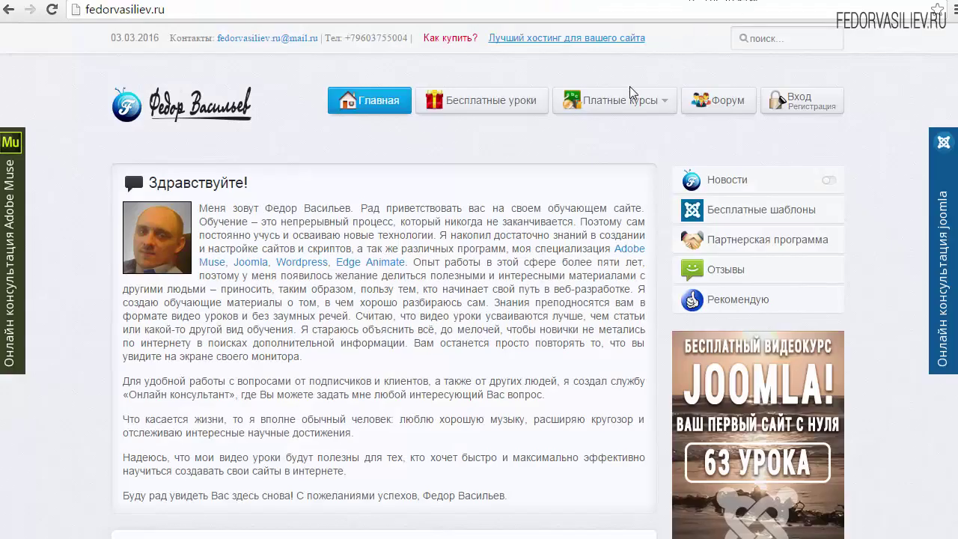
mouse_move(627, 110)
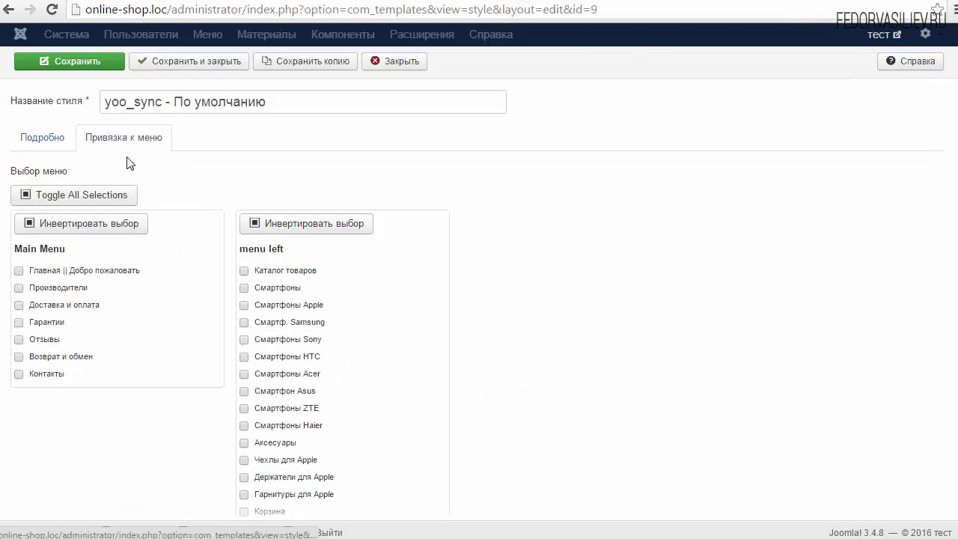
Review the Main Menu and menu left items available for assigning the yoo_sync style, and return to the style's details
scroll(262, 255, "down", 1)
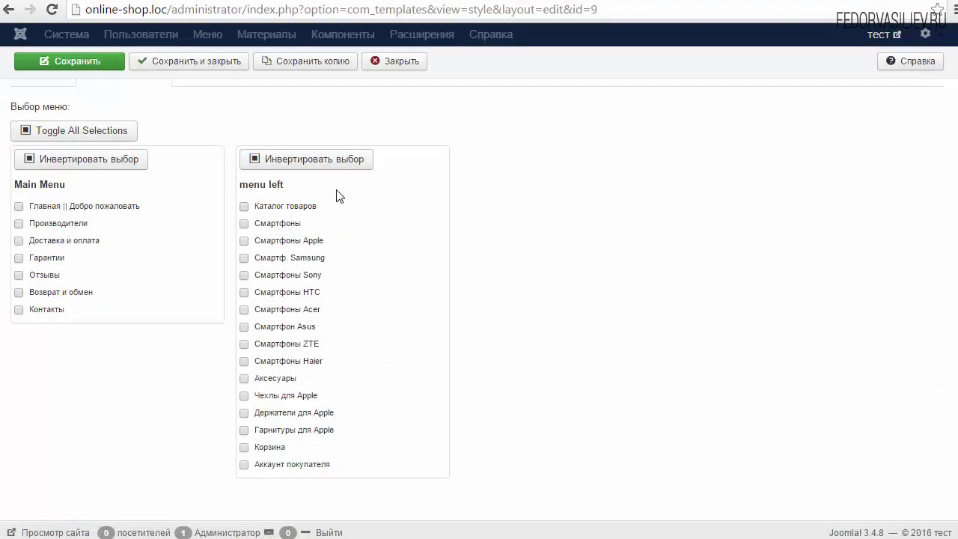
scroll(201, 259, "up", 3)
scroll(57, 487, "down", 2)
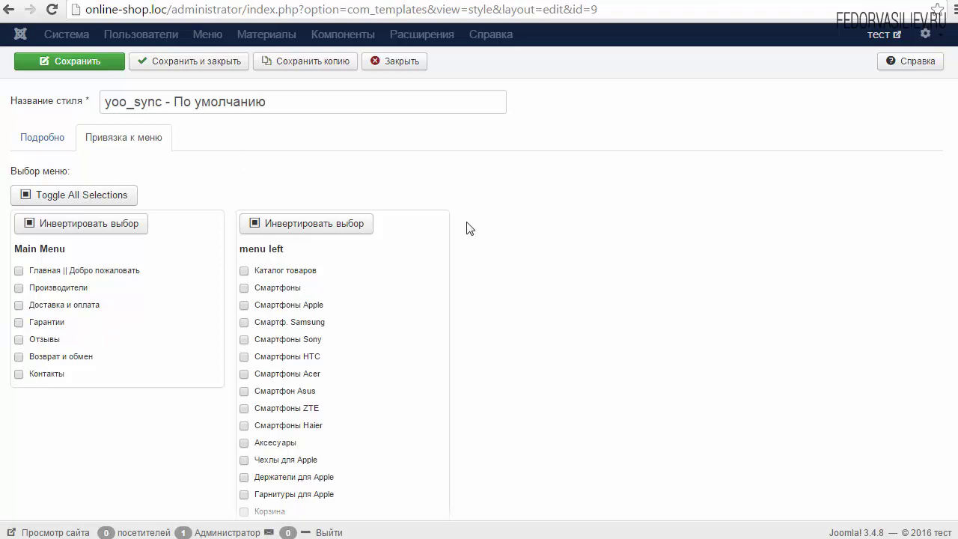
scroll(454, 394, "down", 1)
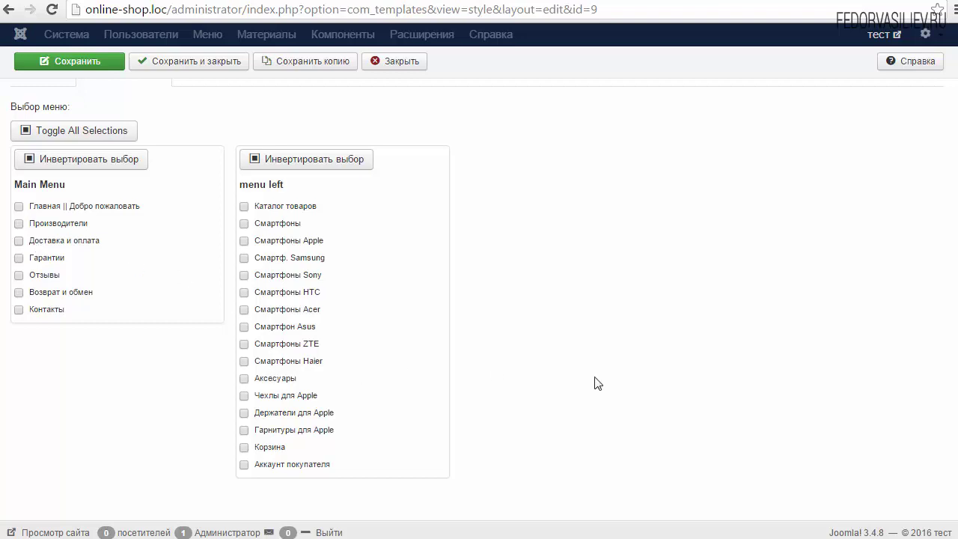
scroll(605, 372, "up", 2)
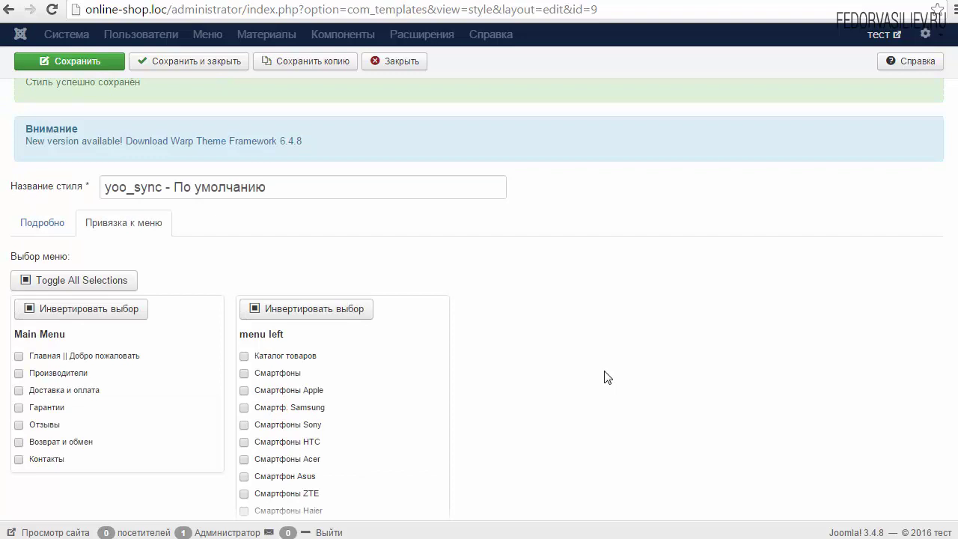
scroll(562, 373, "down", 2)
scroll(367, 331, "up", 3)
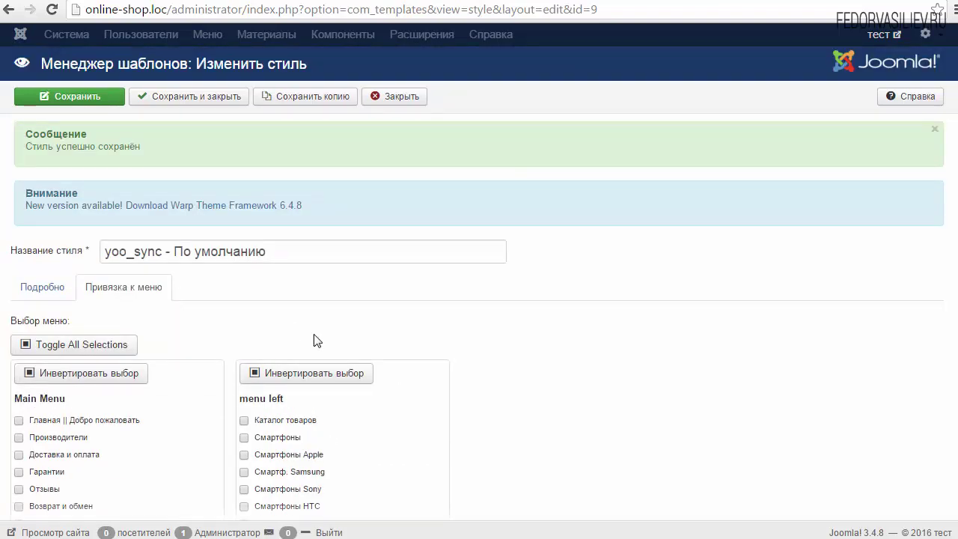
left_click(43, 289)
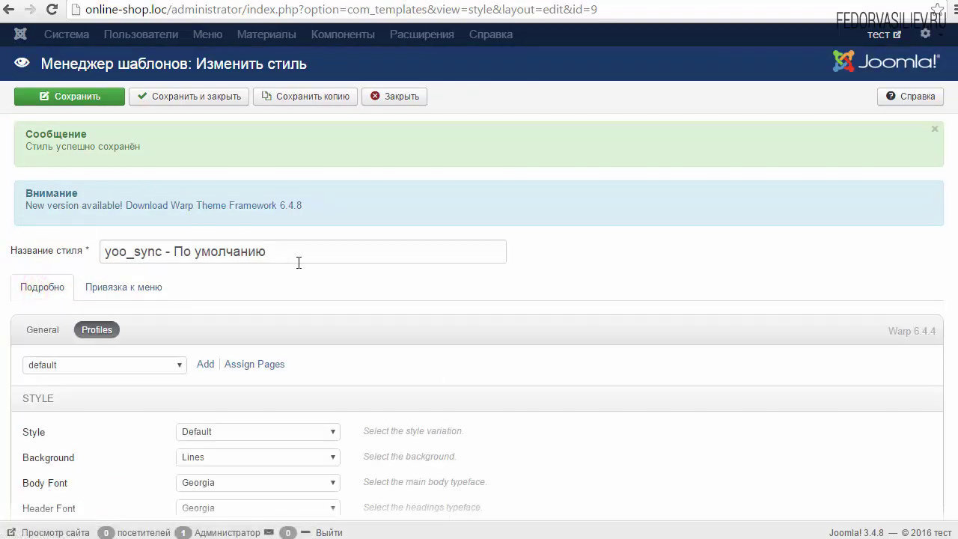
Look over the shop's home page, including the Каталог товаров menu, the smartphone categories and the banner slider
left_click(487, 2)
scroll(347, 158, "down", 7)
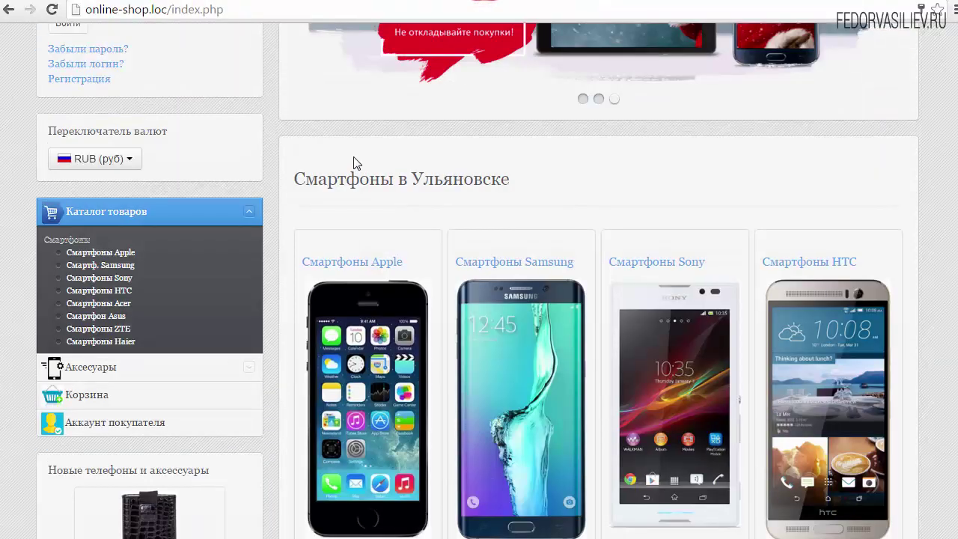
scroll(356, 165, "down", 2)
scroll(356, 161, "up", 5)
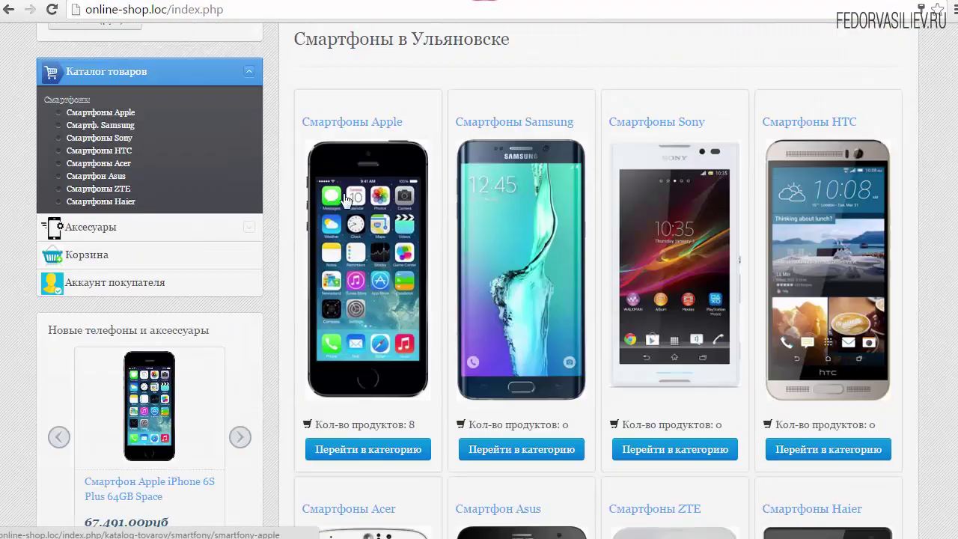
scroll(263, 252, "up", 4)
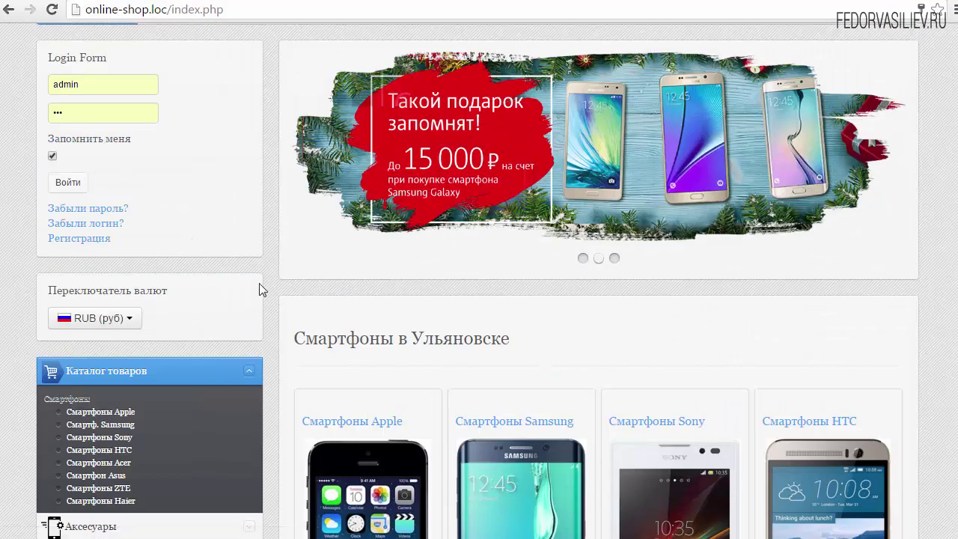
scroll(263, 288, "up", 1)
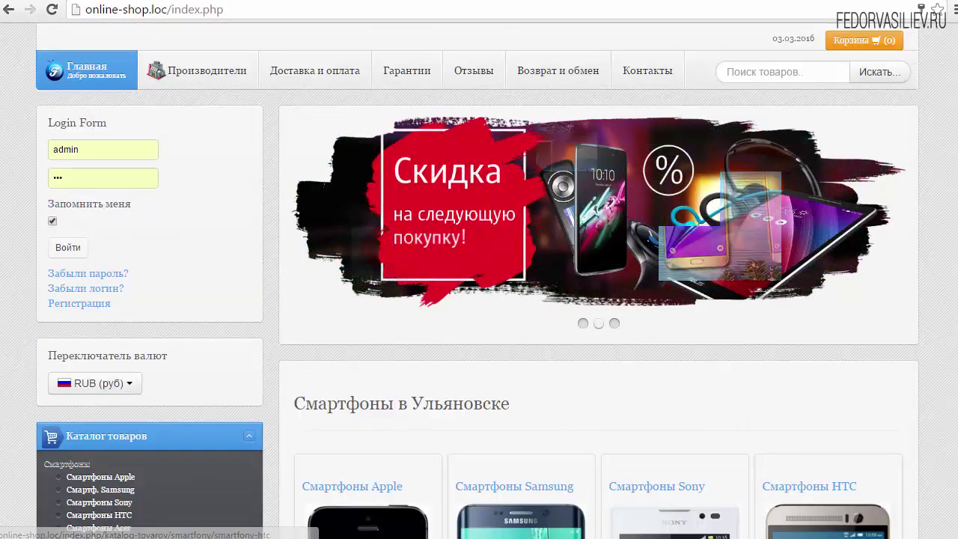
Return to the template settings and review the default profile's style, content and layout options
key("ctrl+Tab")
left_click(95, 209)
scroll(203, 238, "down", 6)
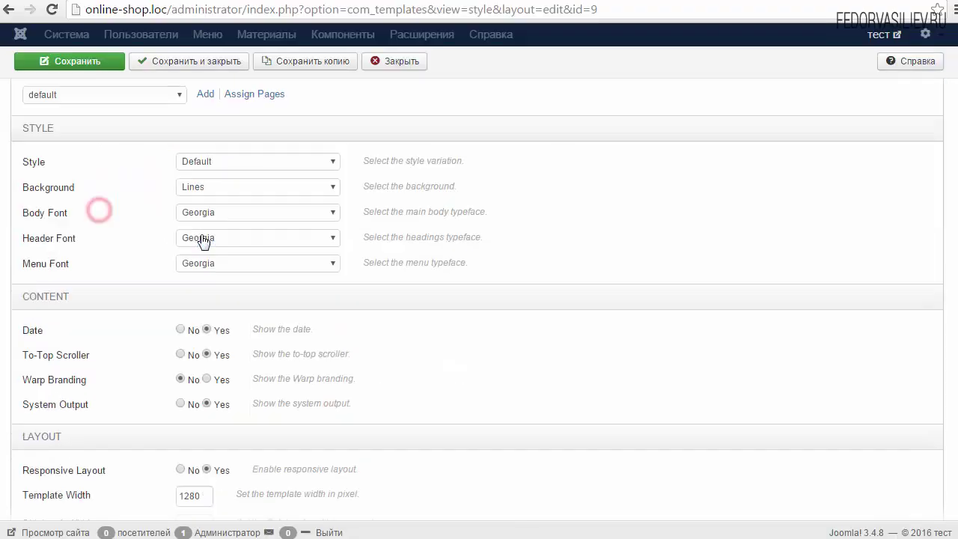
scroll(496, 259, "up", 5)
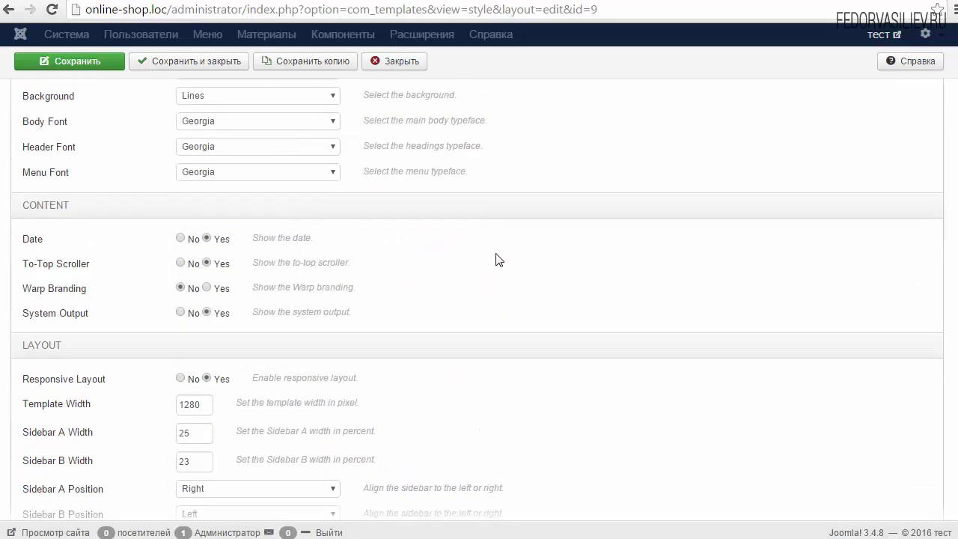
Open the template's General settings and review the profile, compression, social button and Tracking Code options
left_click(42, 120)
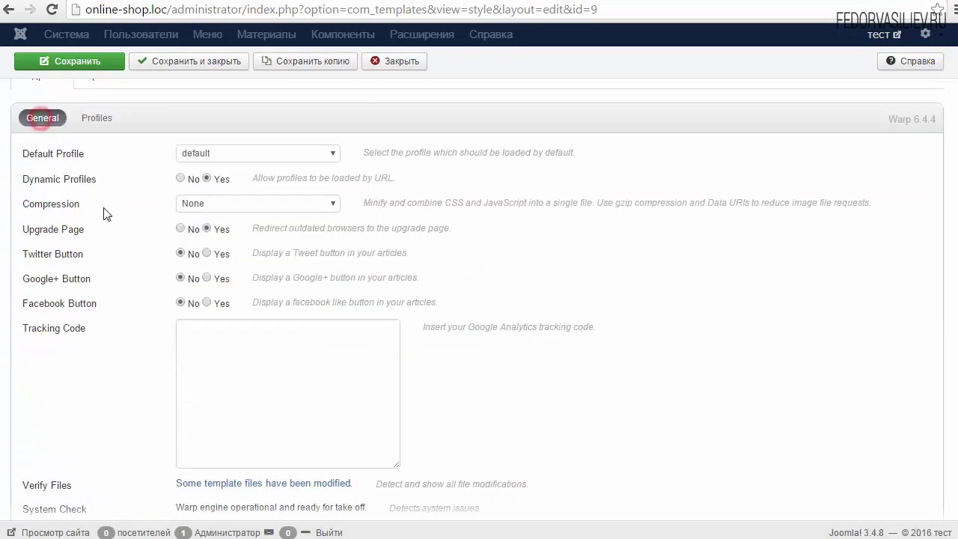
scroll(118, 238, "up", 2)
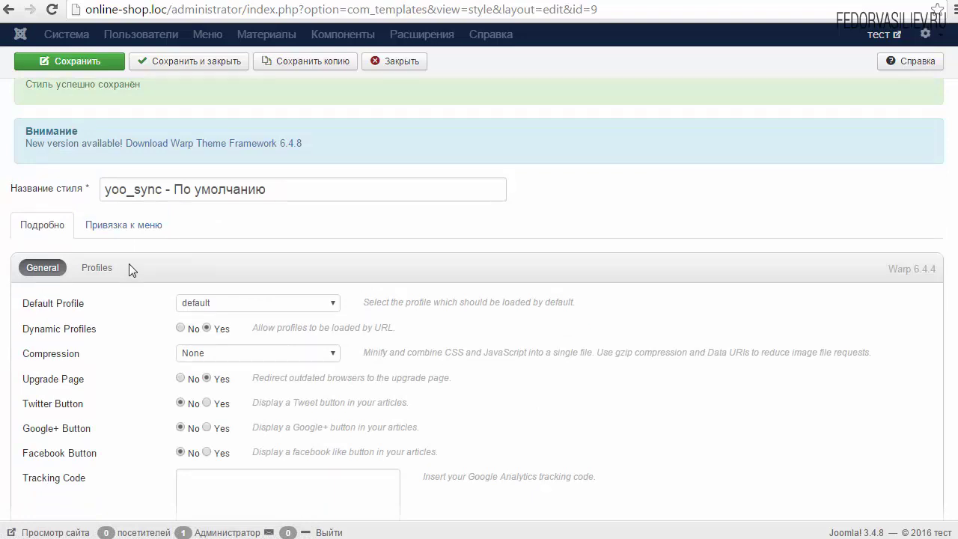
scroll(127, 268, "down", 3)
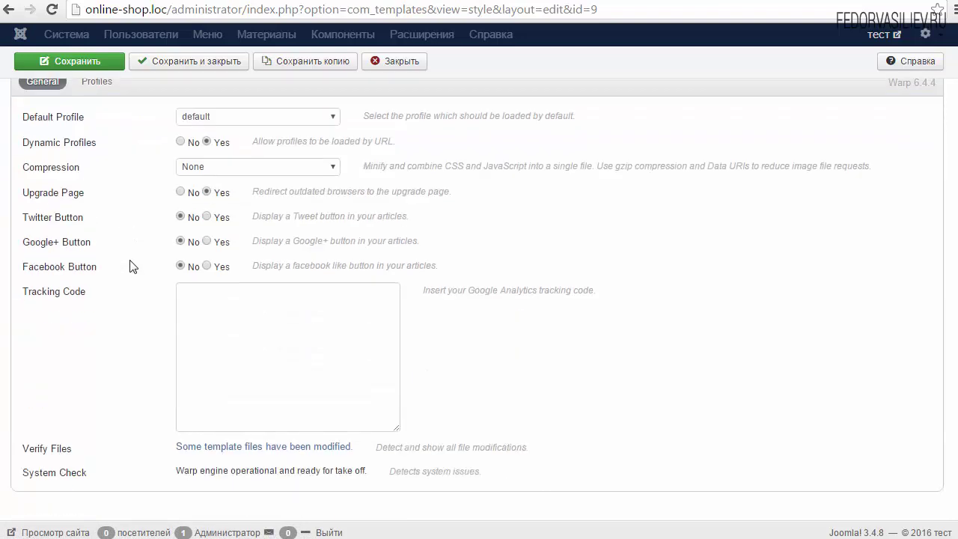
left_click(252, 328)
scroll(269, 313, "up", 2)
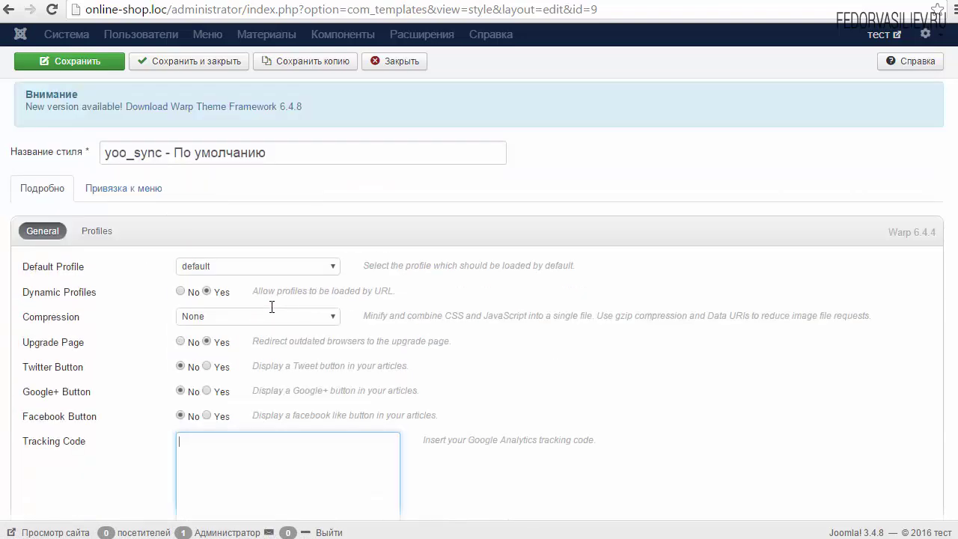